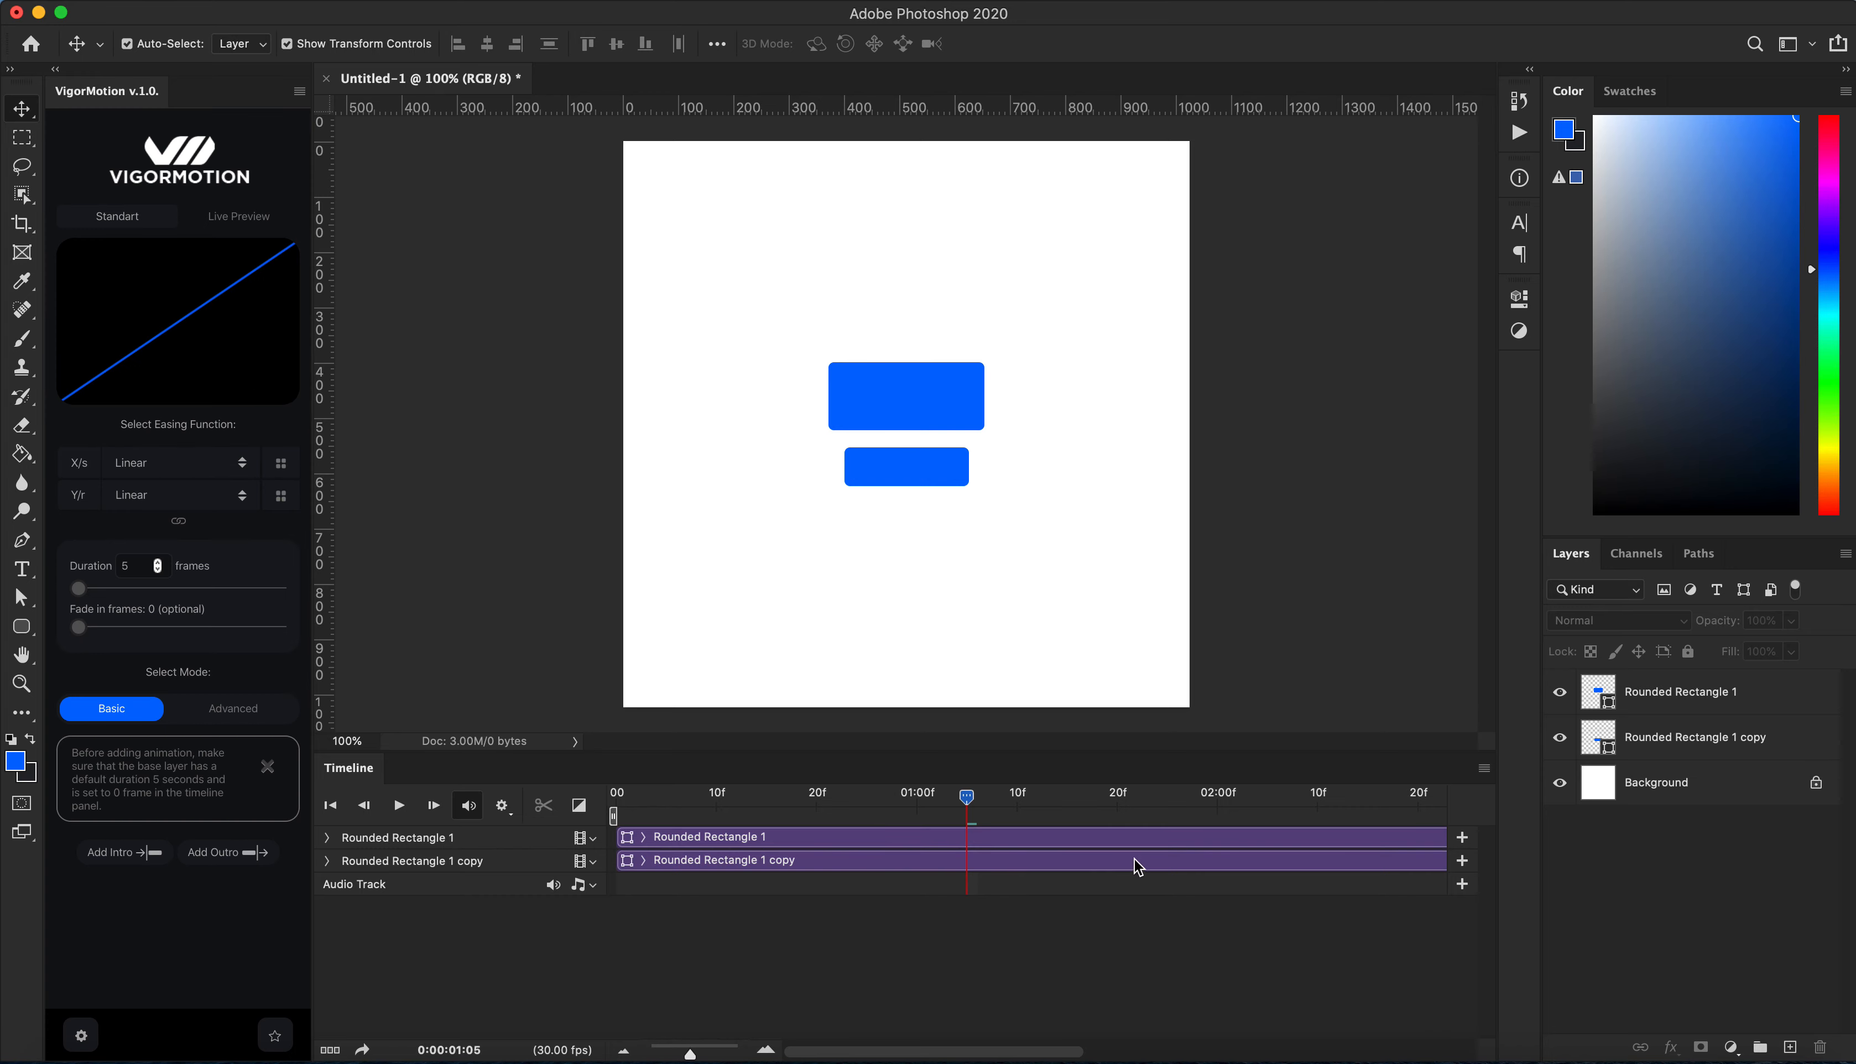
Step: Inspect the two rounded rectangle layers by selecting each one on the canvas in turn
click(628, 1048)
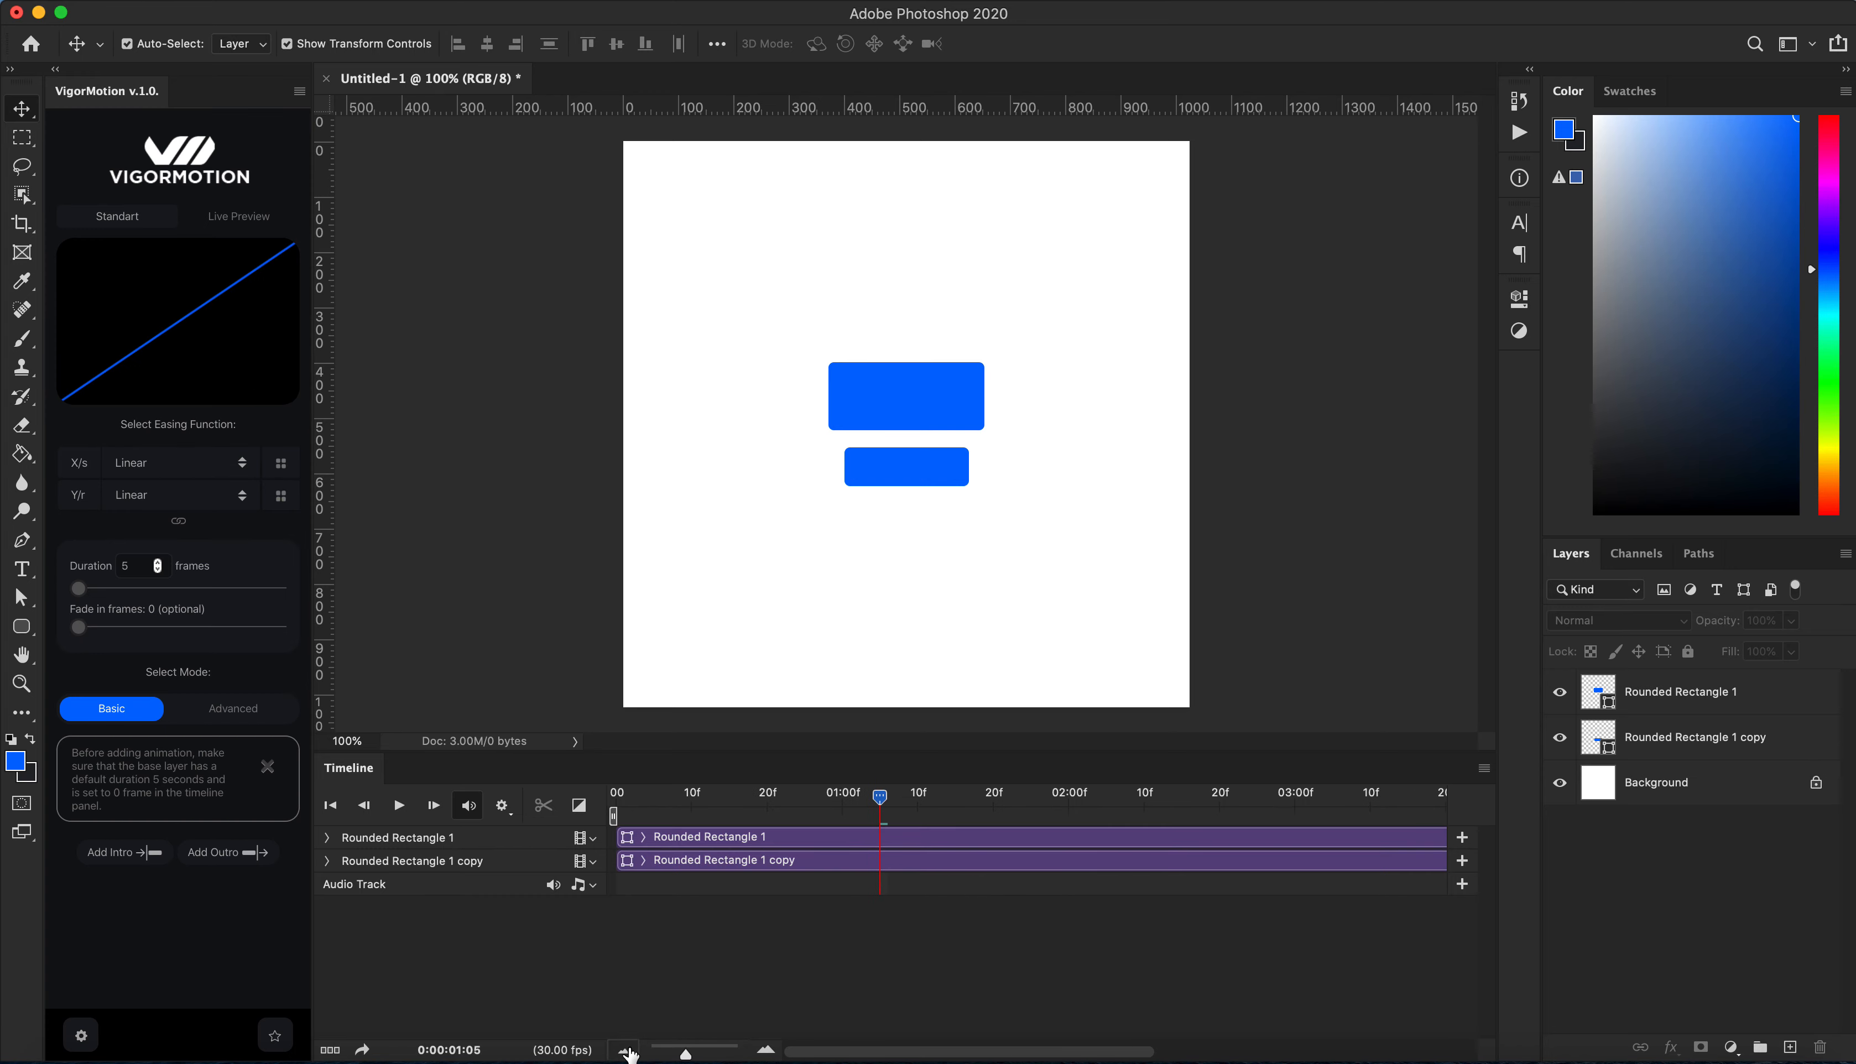
click(627, 1048)
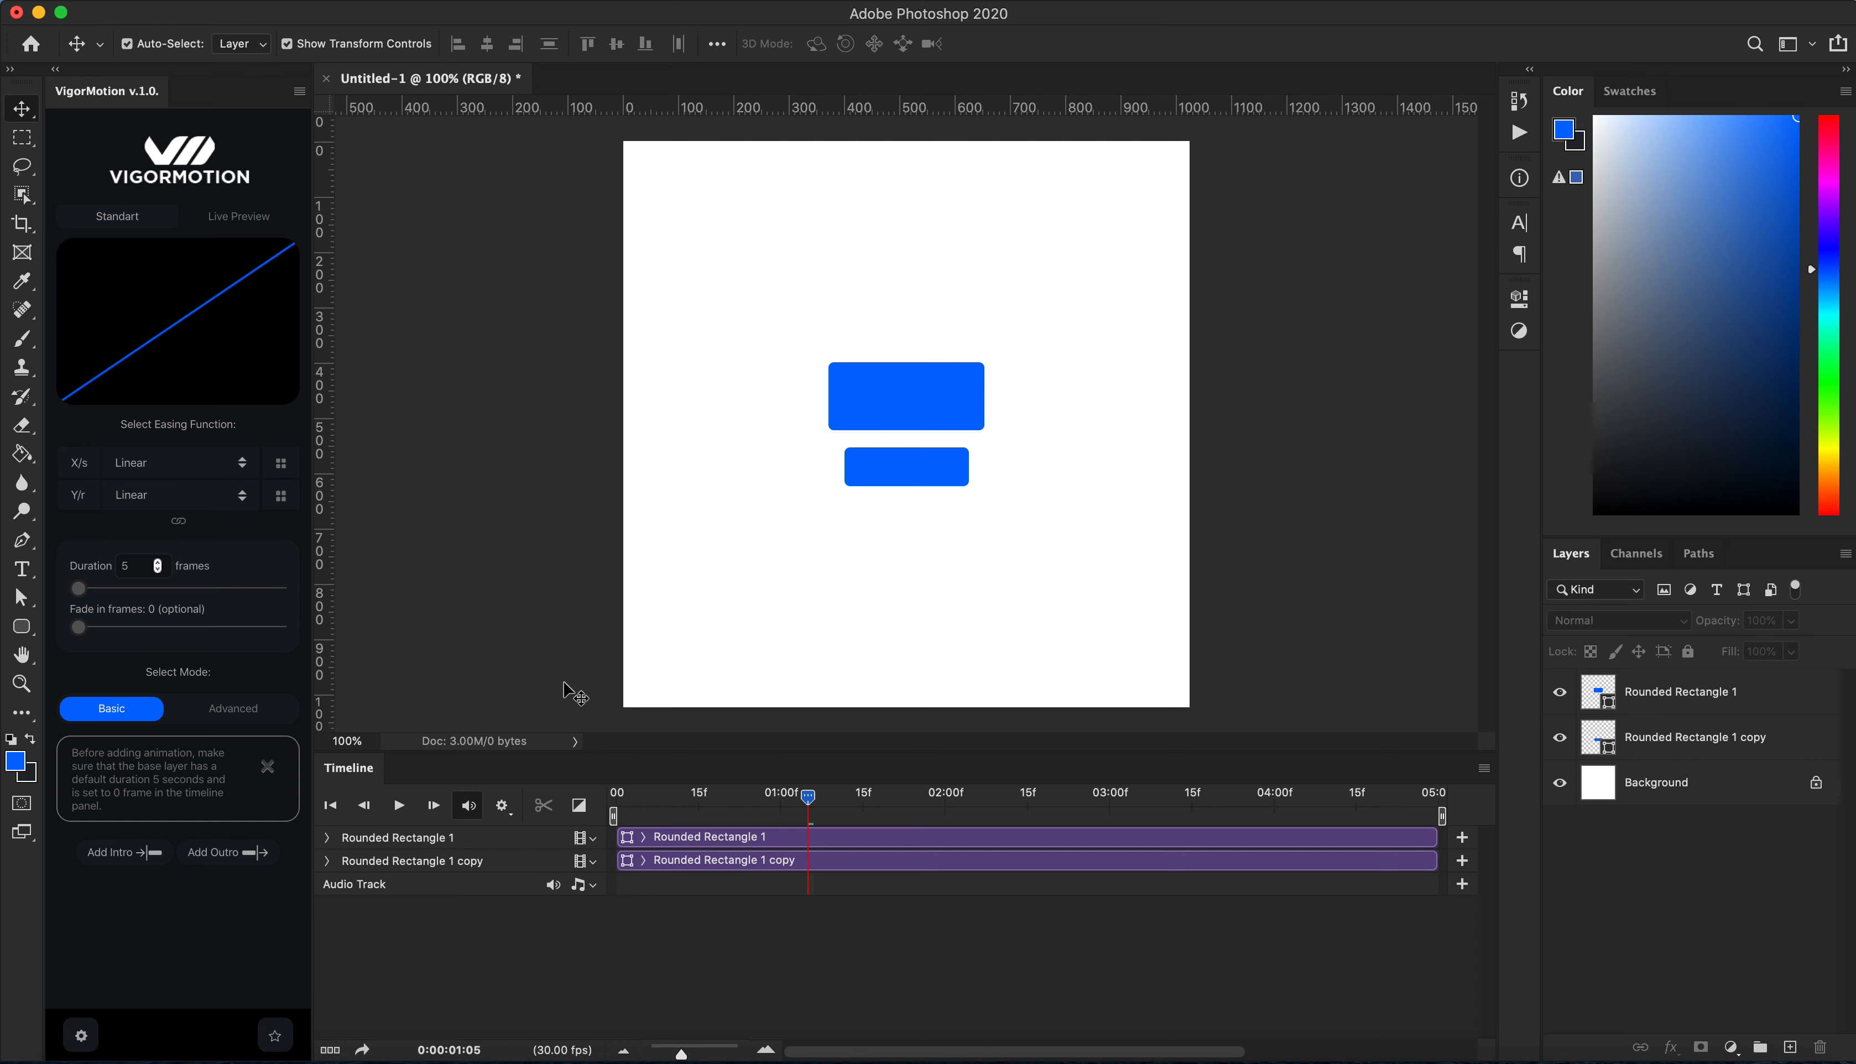
click(908, 381)
click(908, 455)
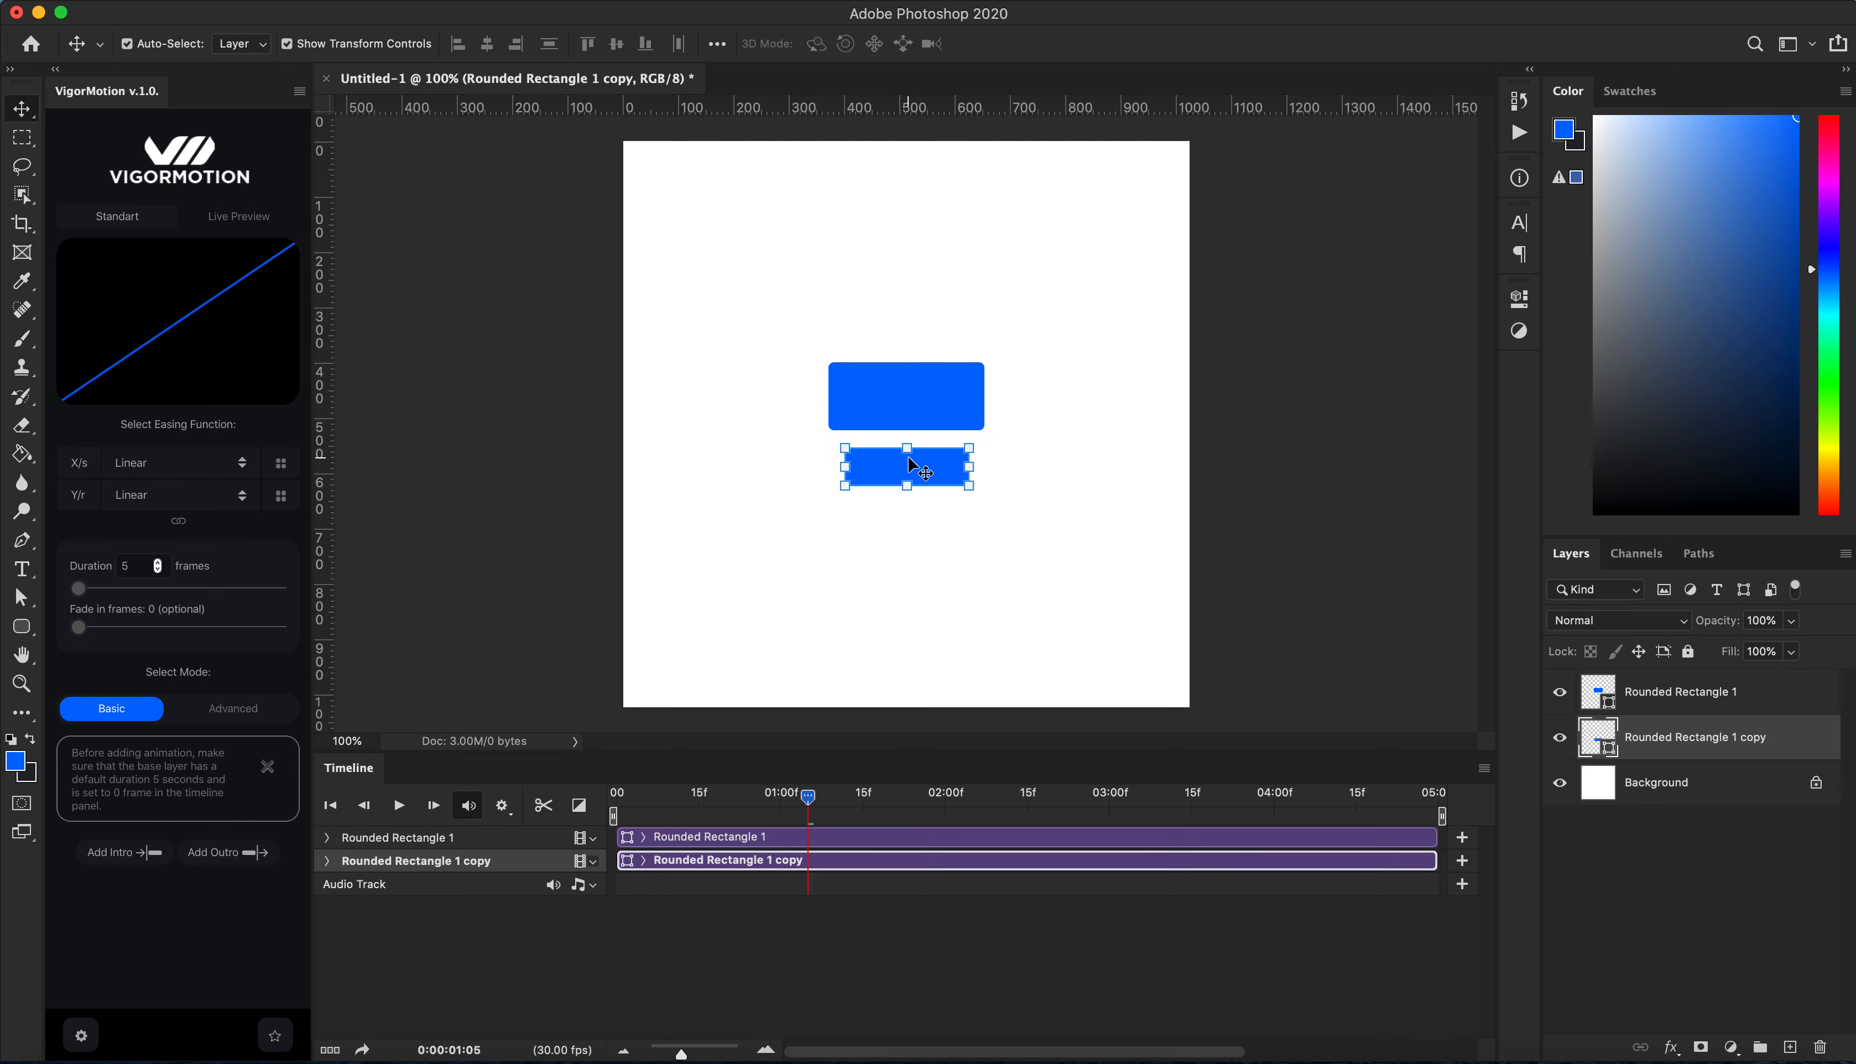
click(926, 397)
click(922, 458)
click(932, 417)
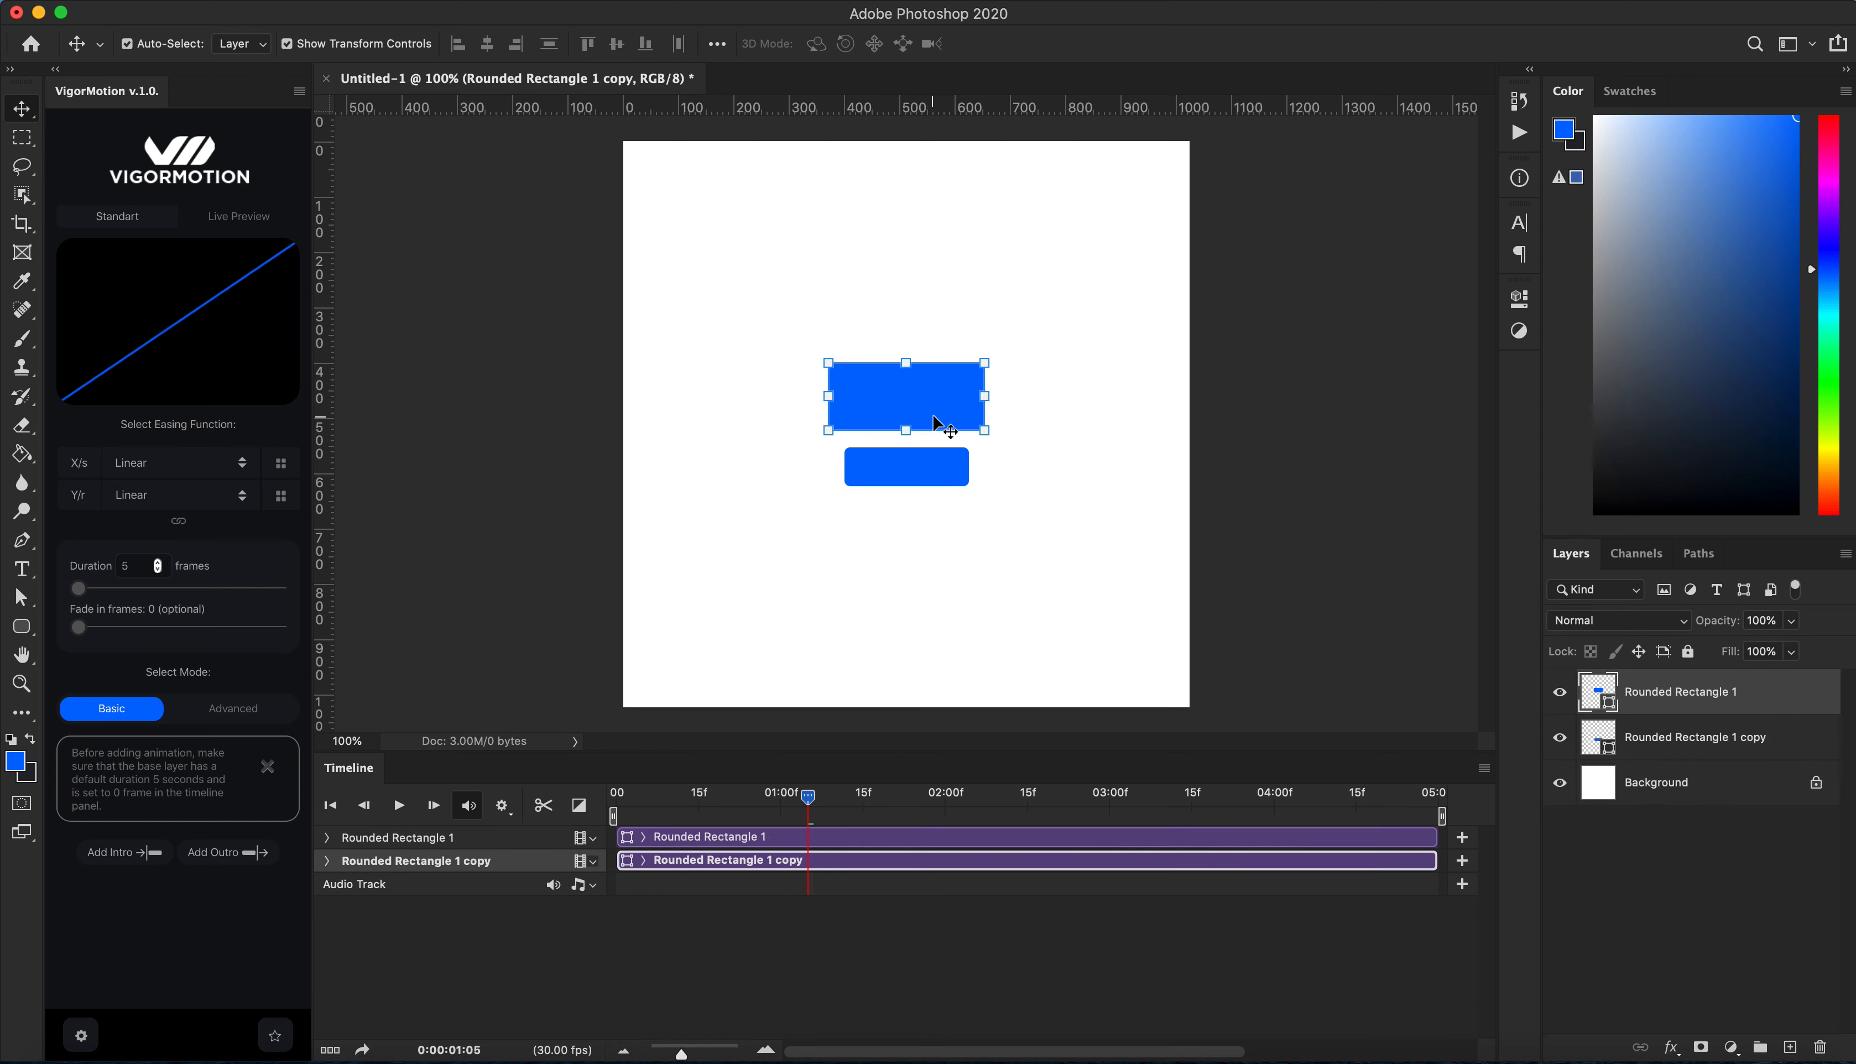
click(916, 461)
click(927, 399)
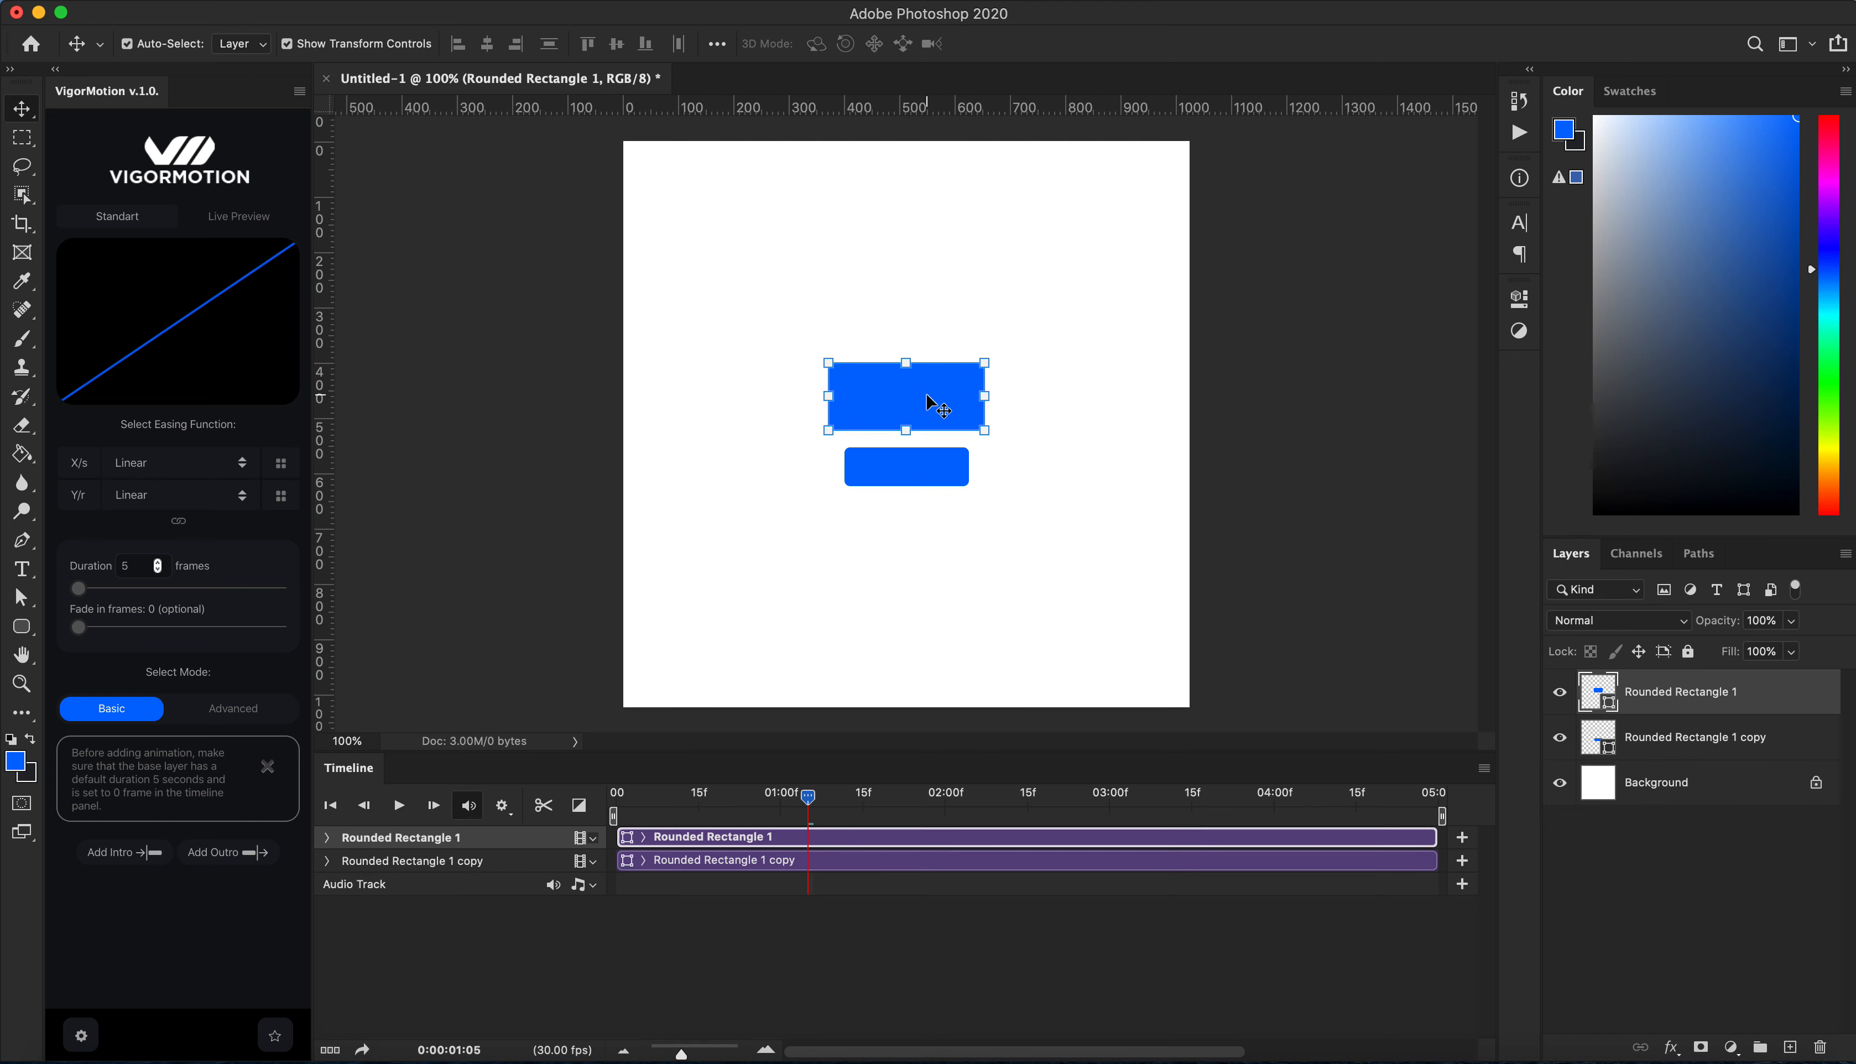
click(916, 463)
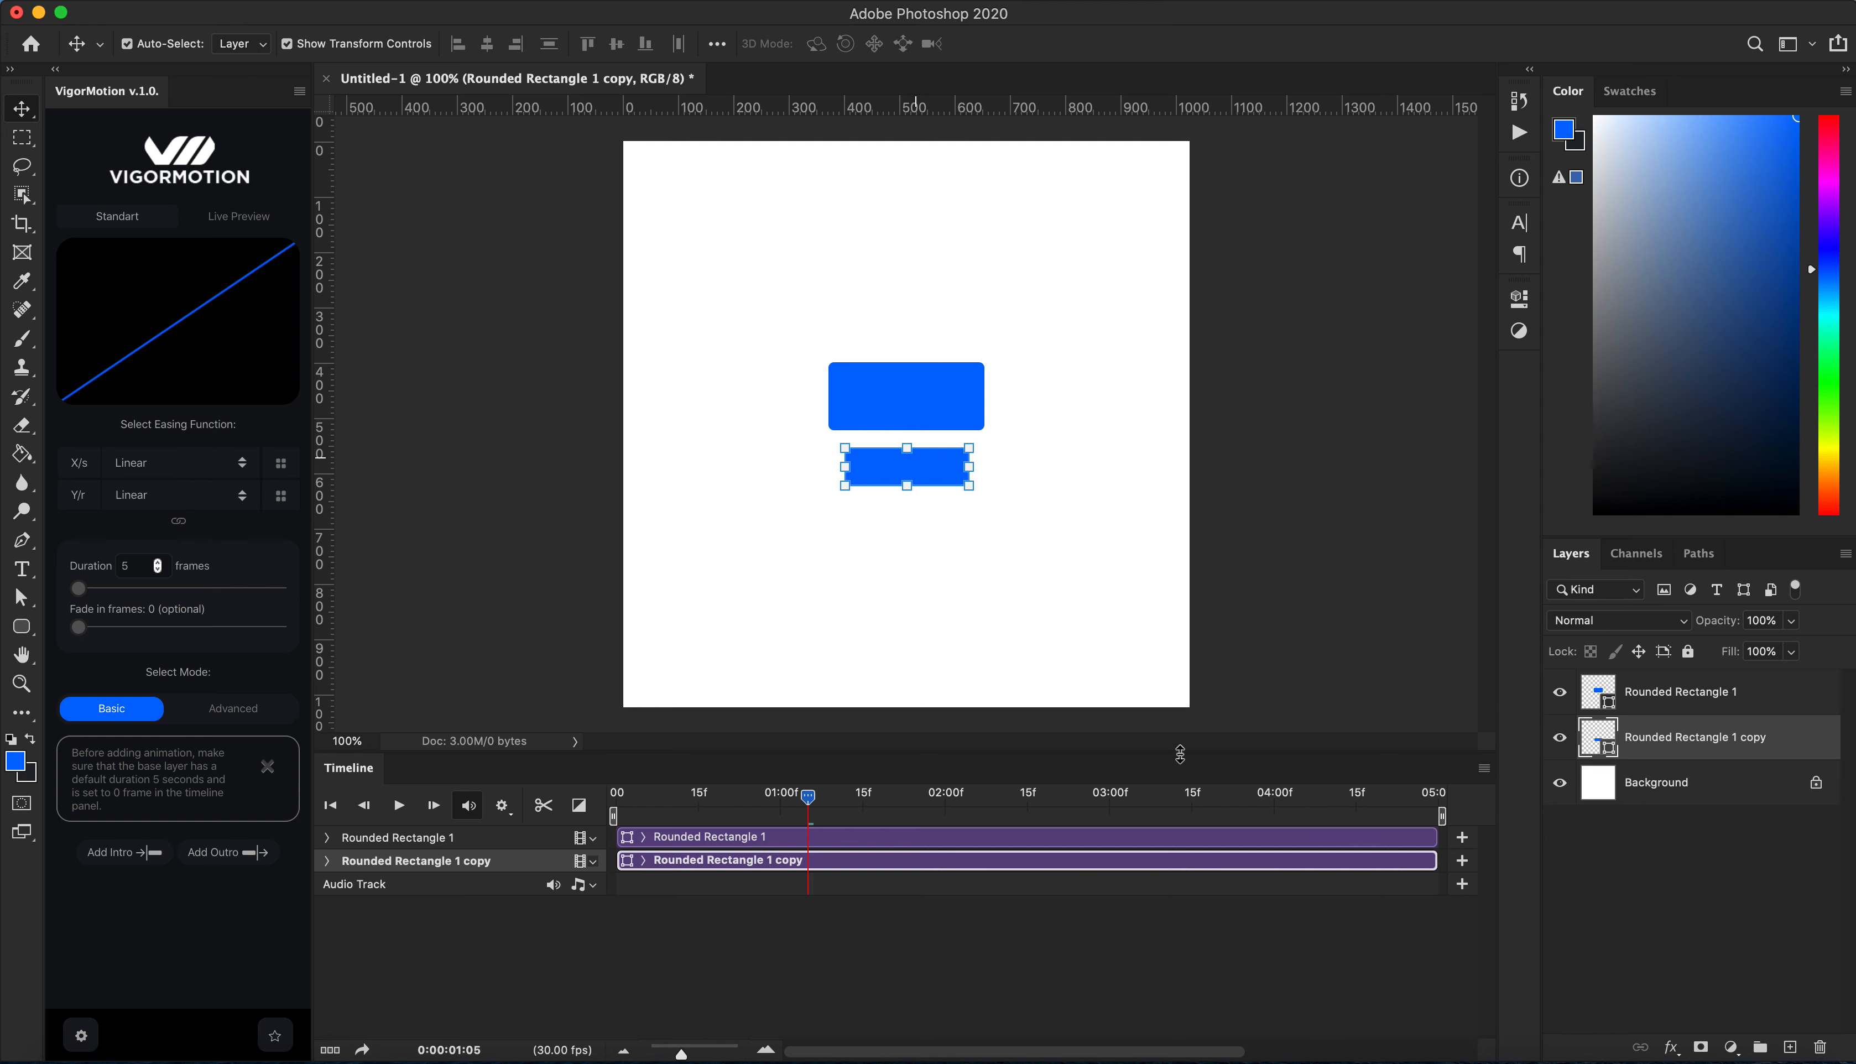
Step: Select Rounded Rectangle 1, set the animation duration to 30 frames and add an intro animation
click(1707, 701)
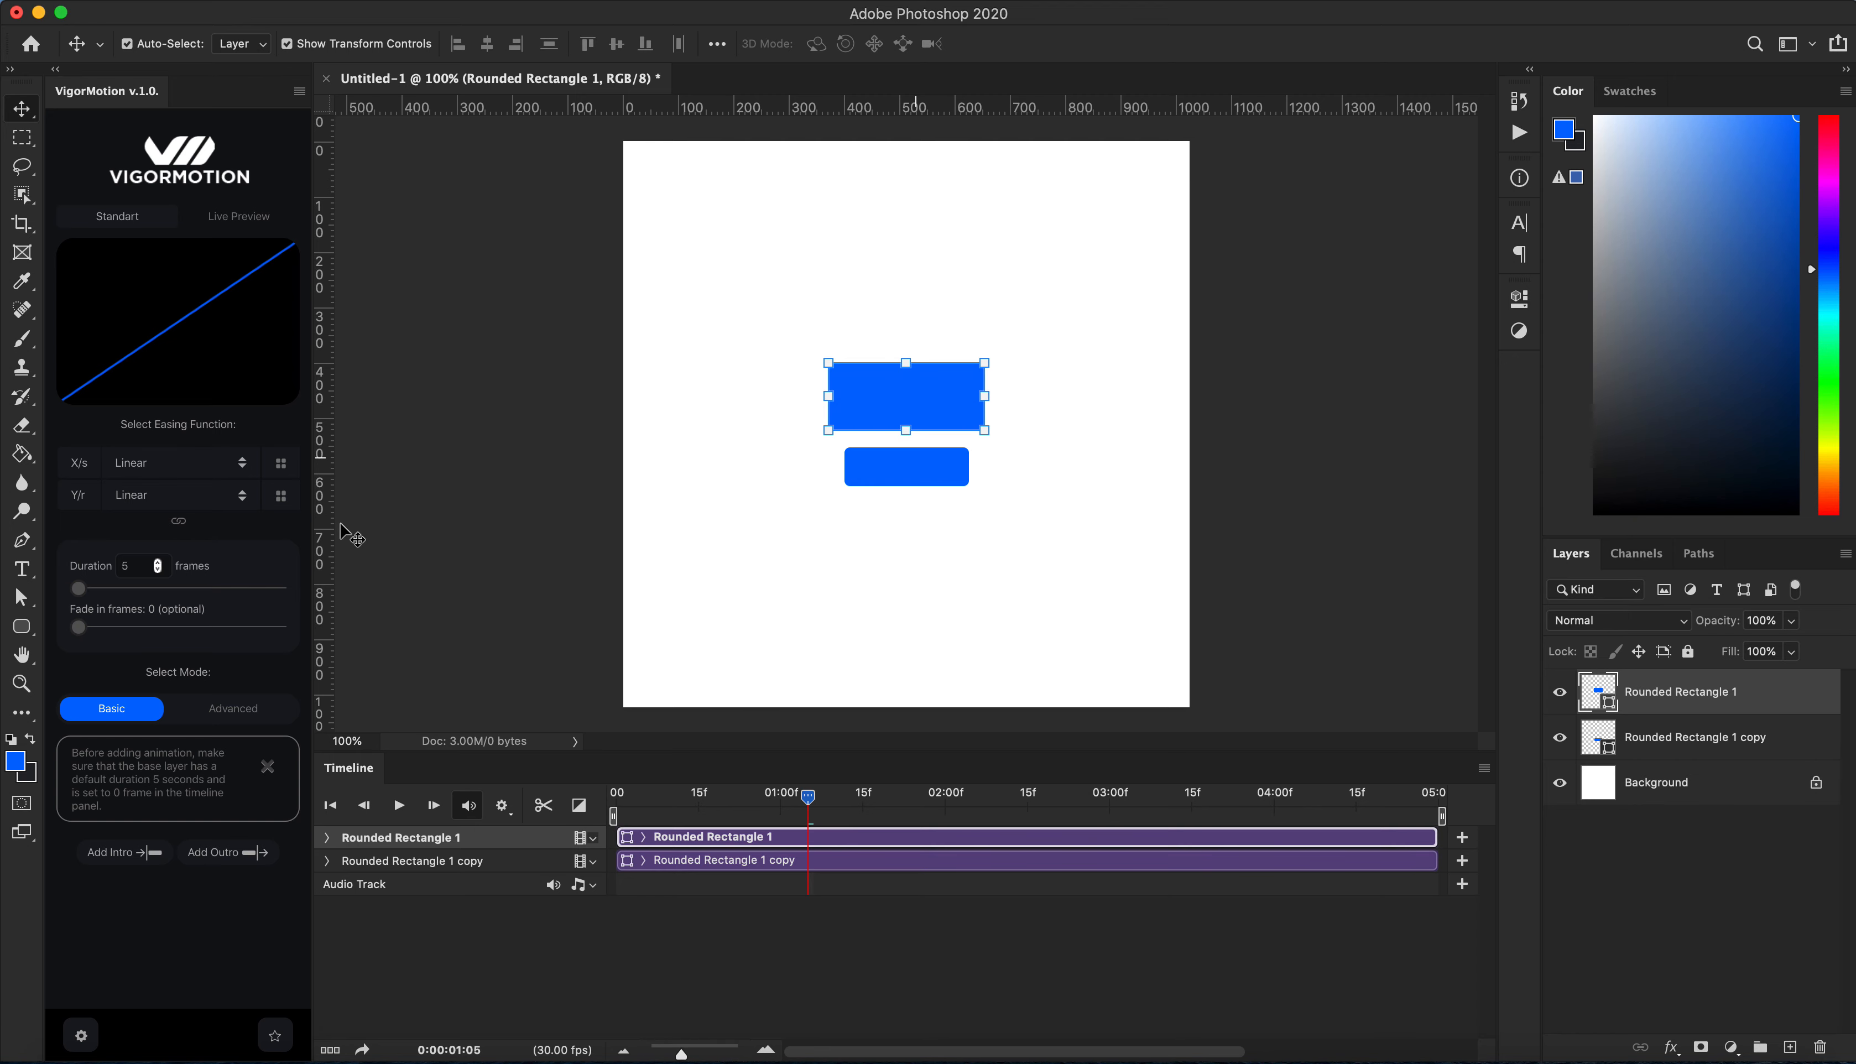
click(131, 569)
text(30)
click(122, 853)
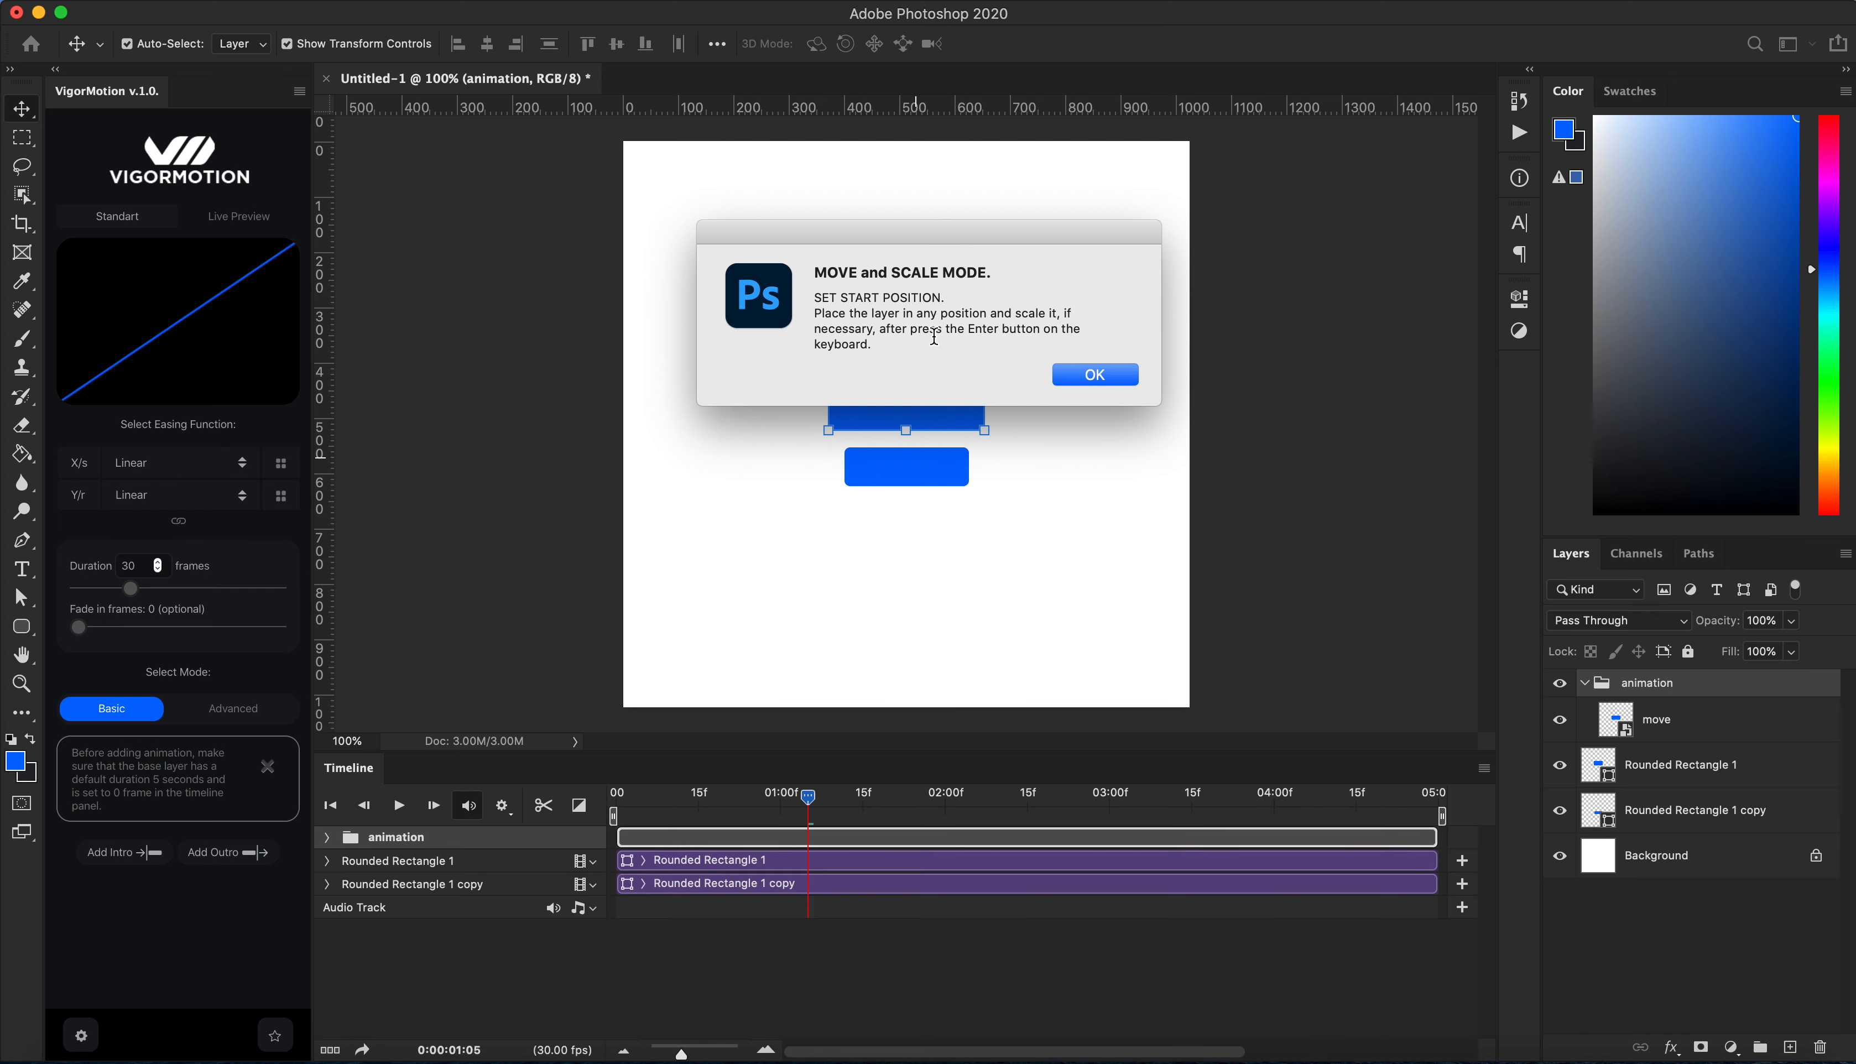
Step: Set the intro start position by scaling the rectangle to about 56% and moving it to the canvas's upper-left corner
click(1093, 382)
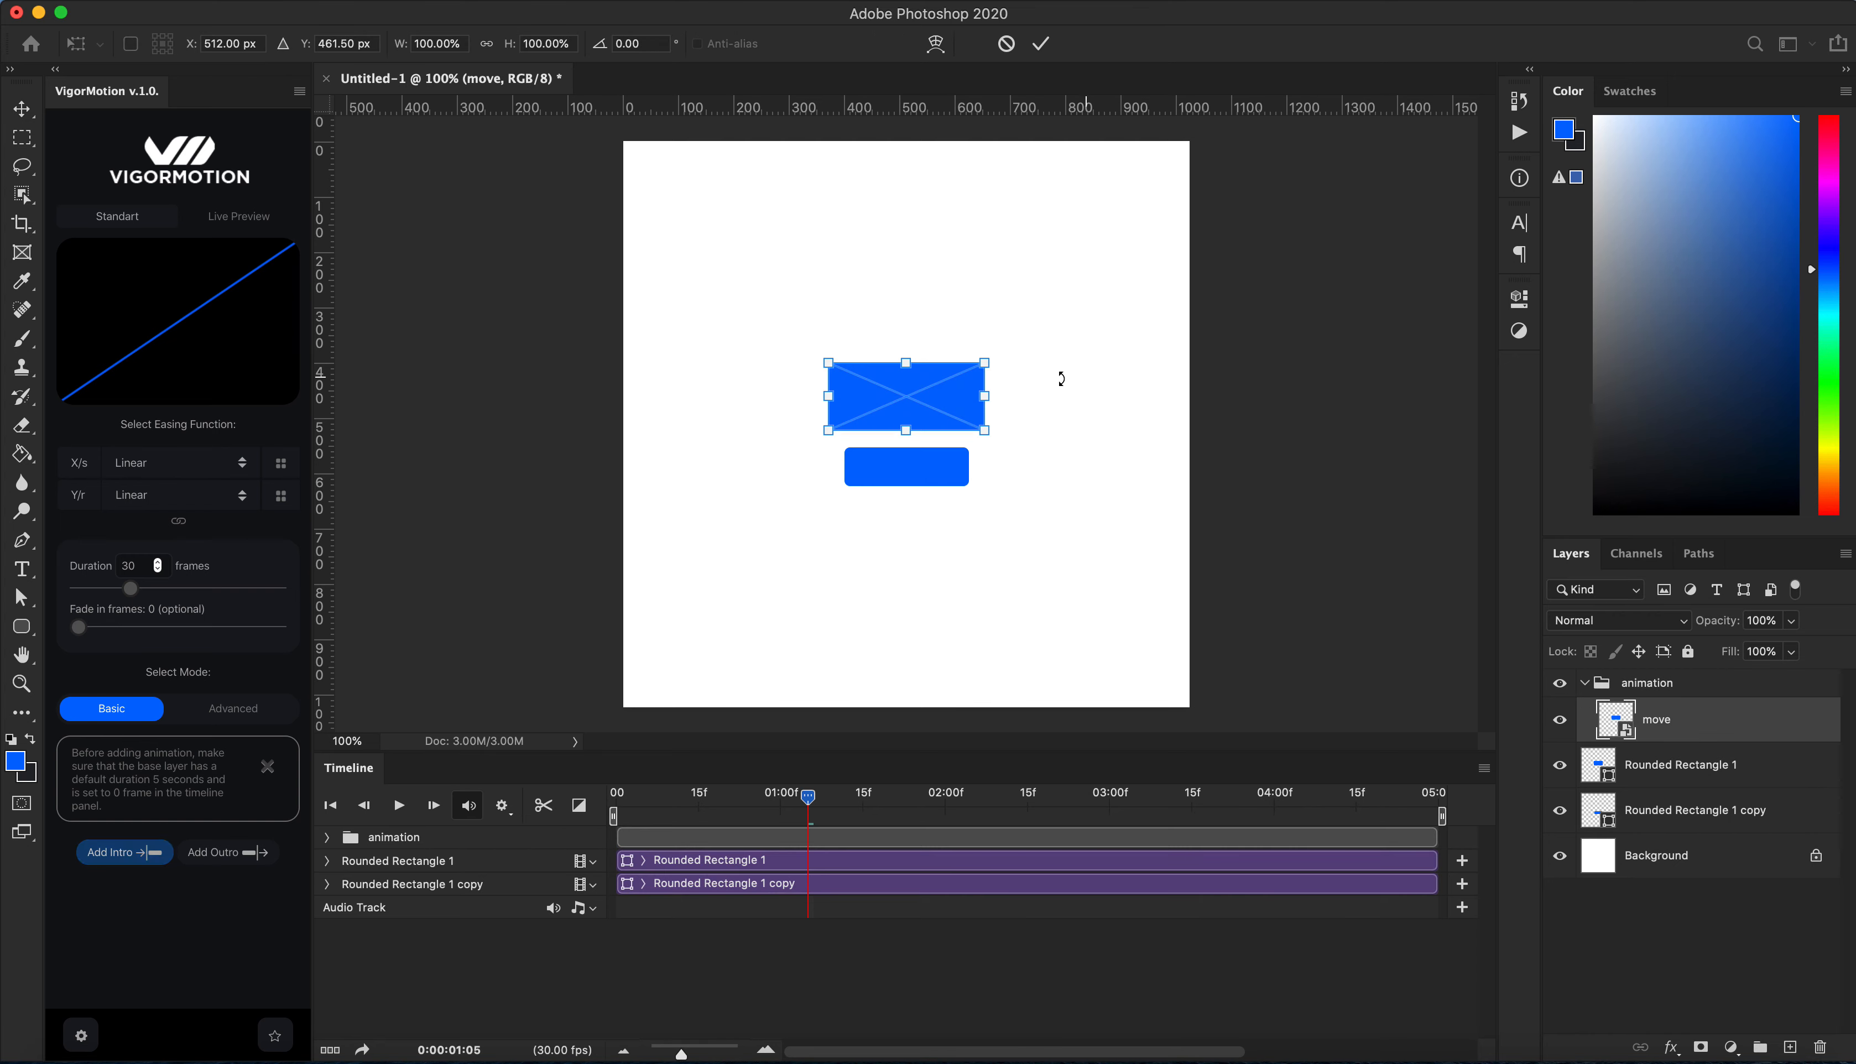
drag(959, 383, 722, 217)
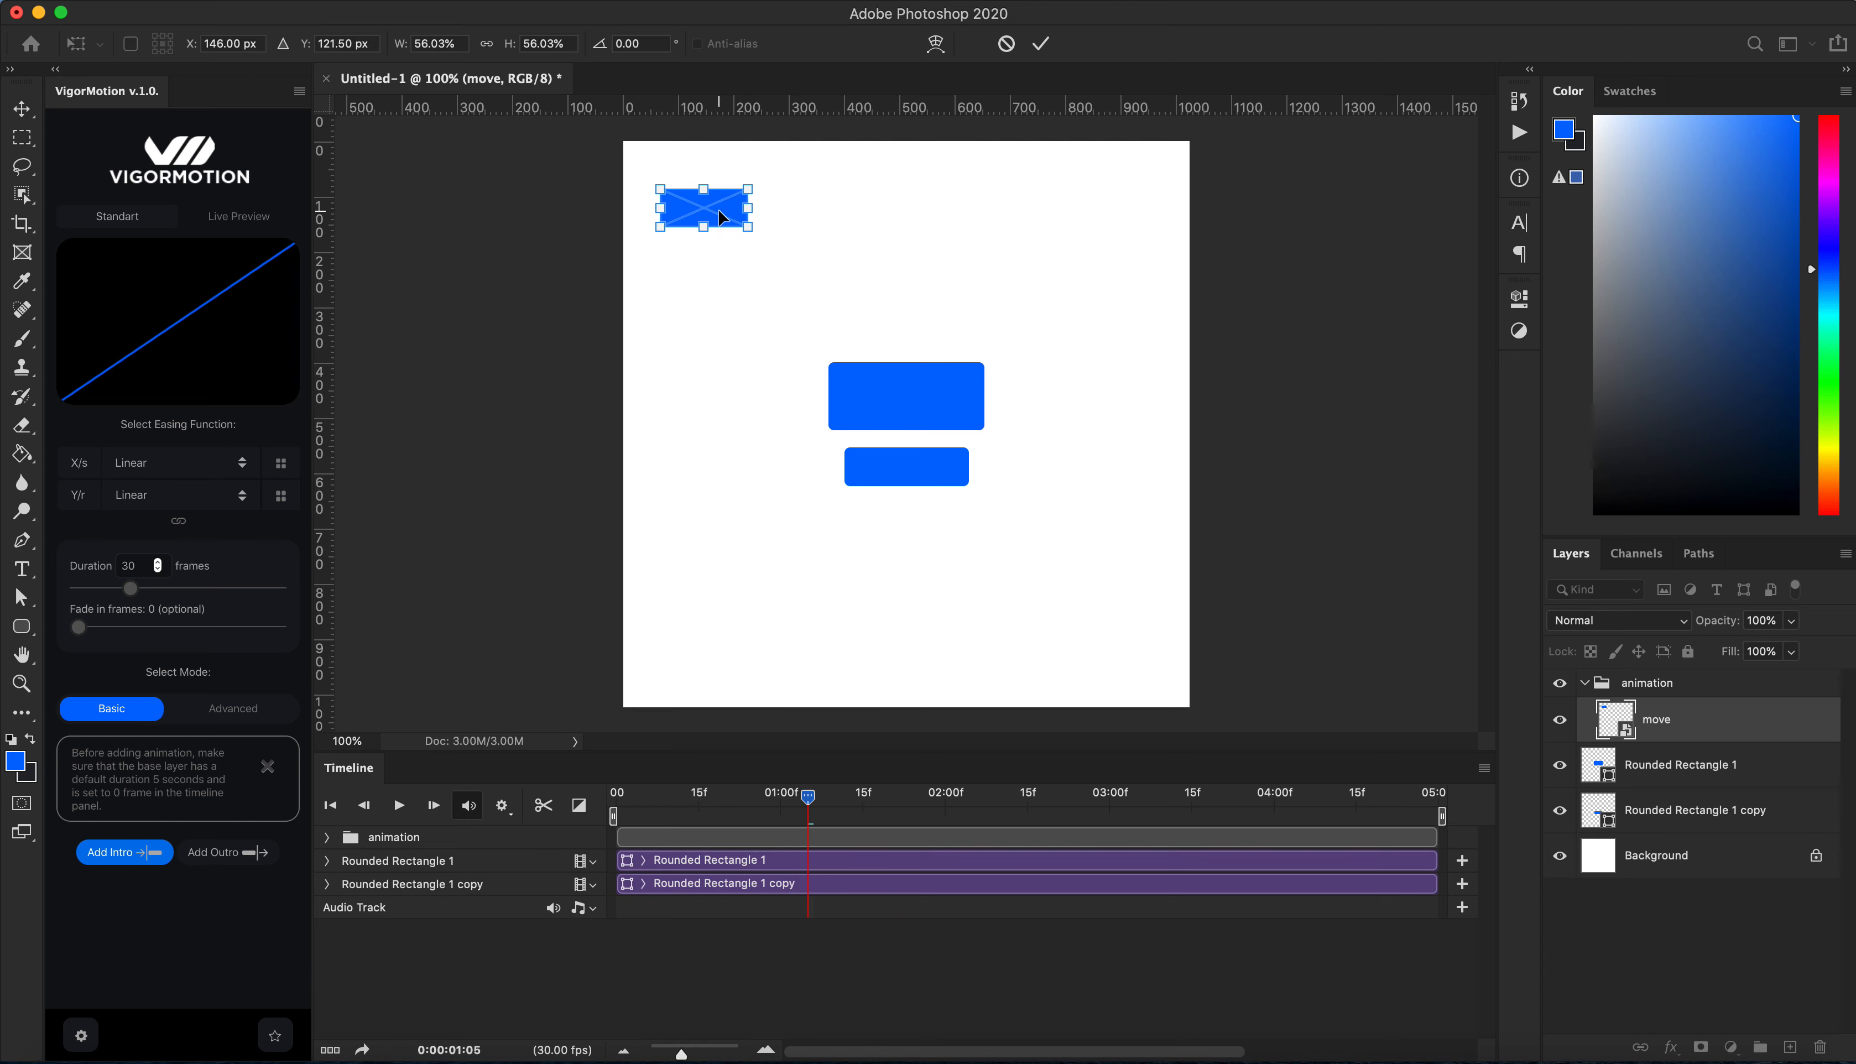
key(Return)
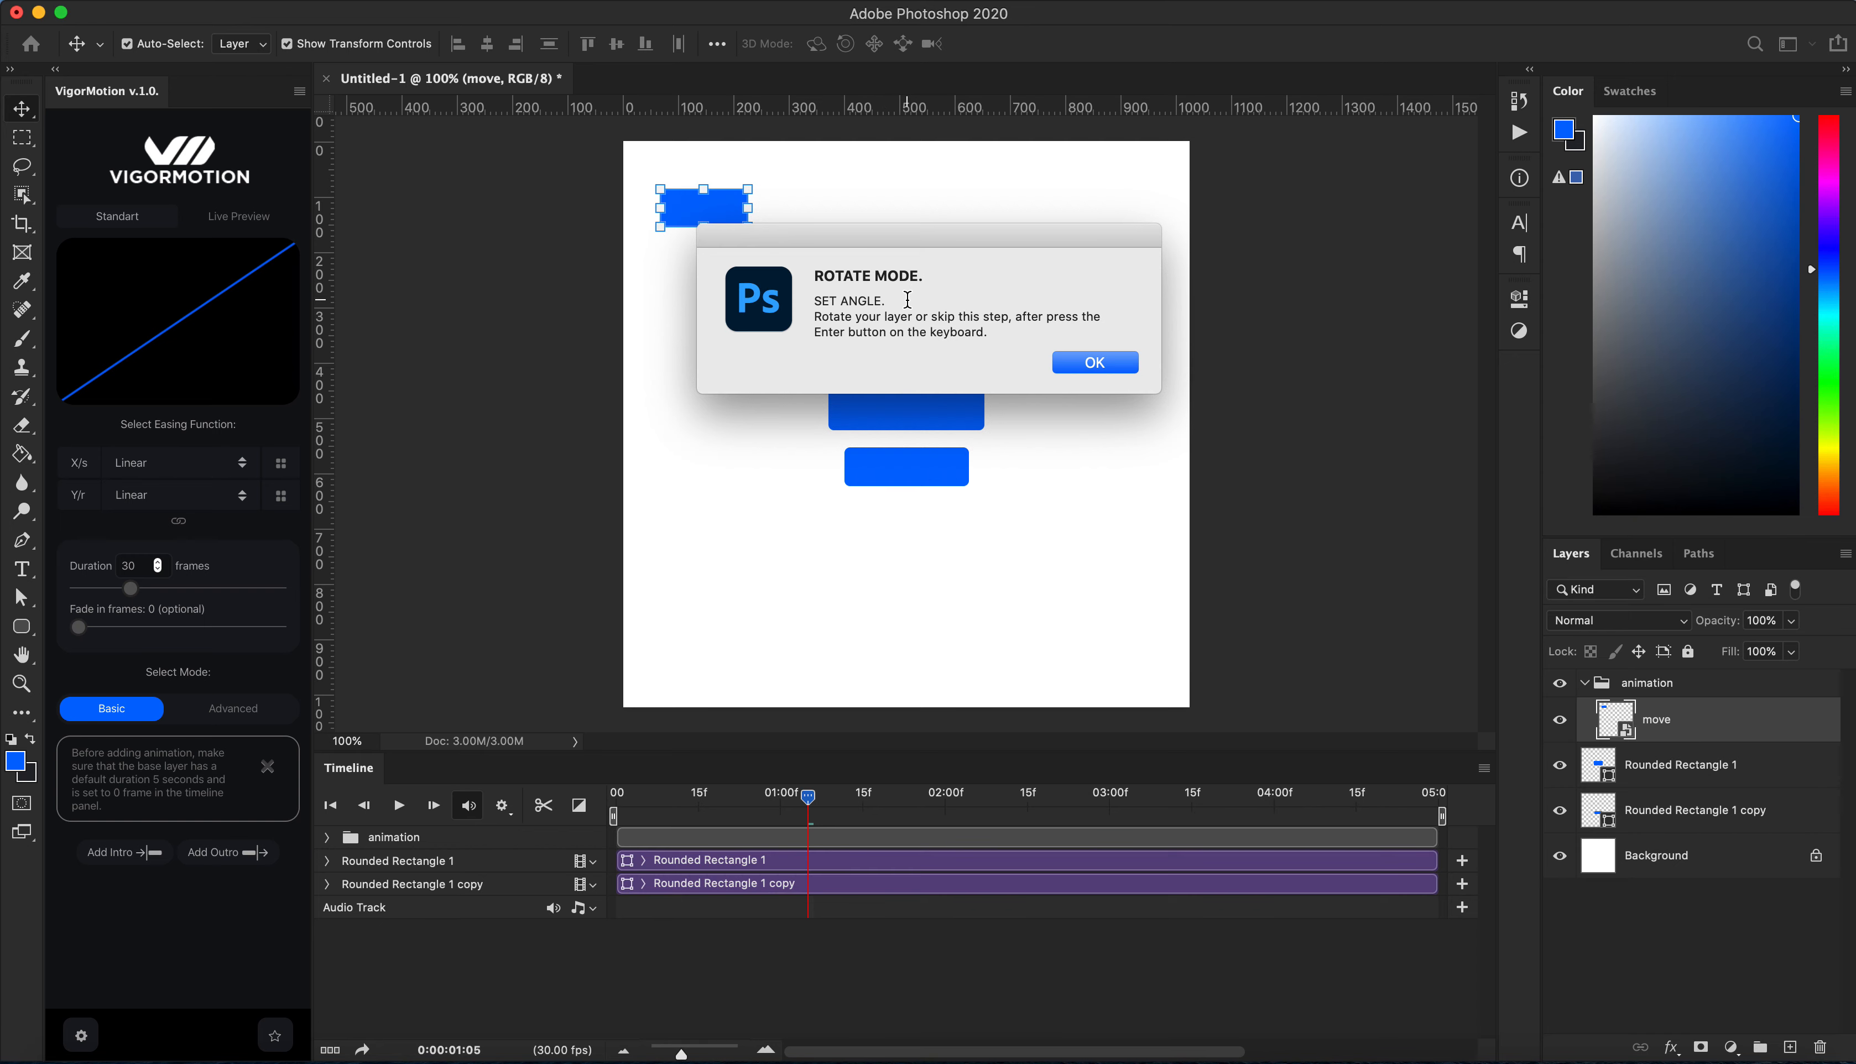
Step: Set the intro start angle by rotating the small rectangle into a steep tilt
click(1085, 366)
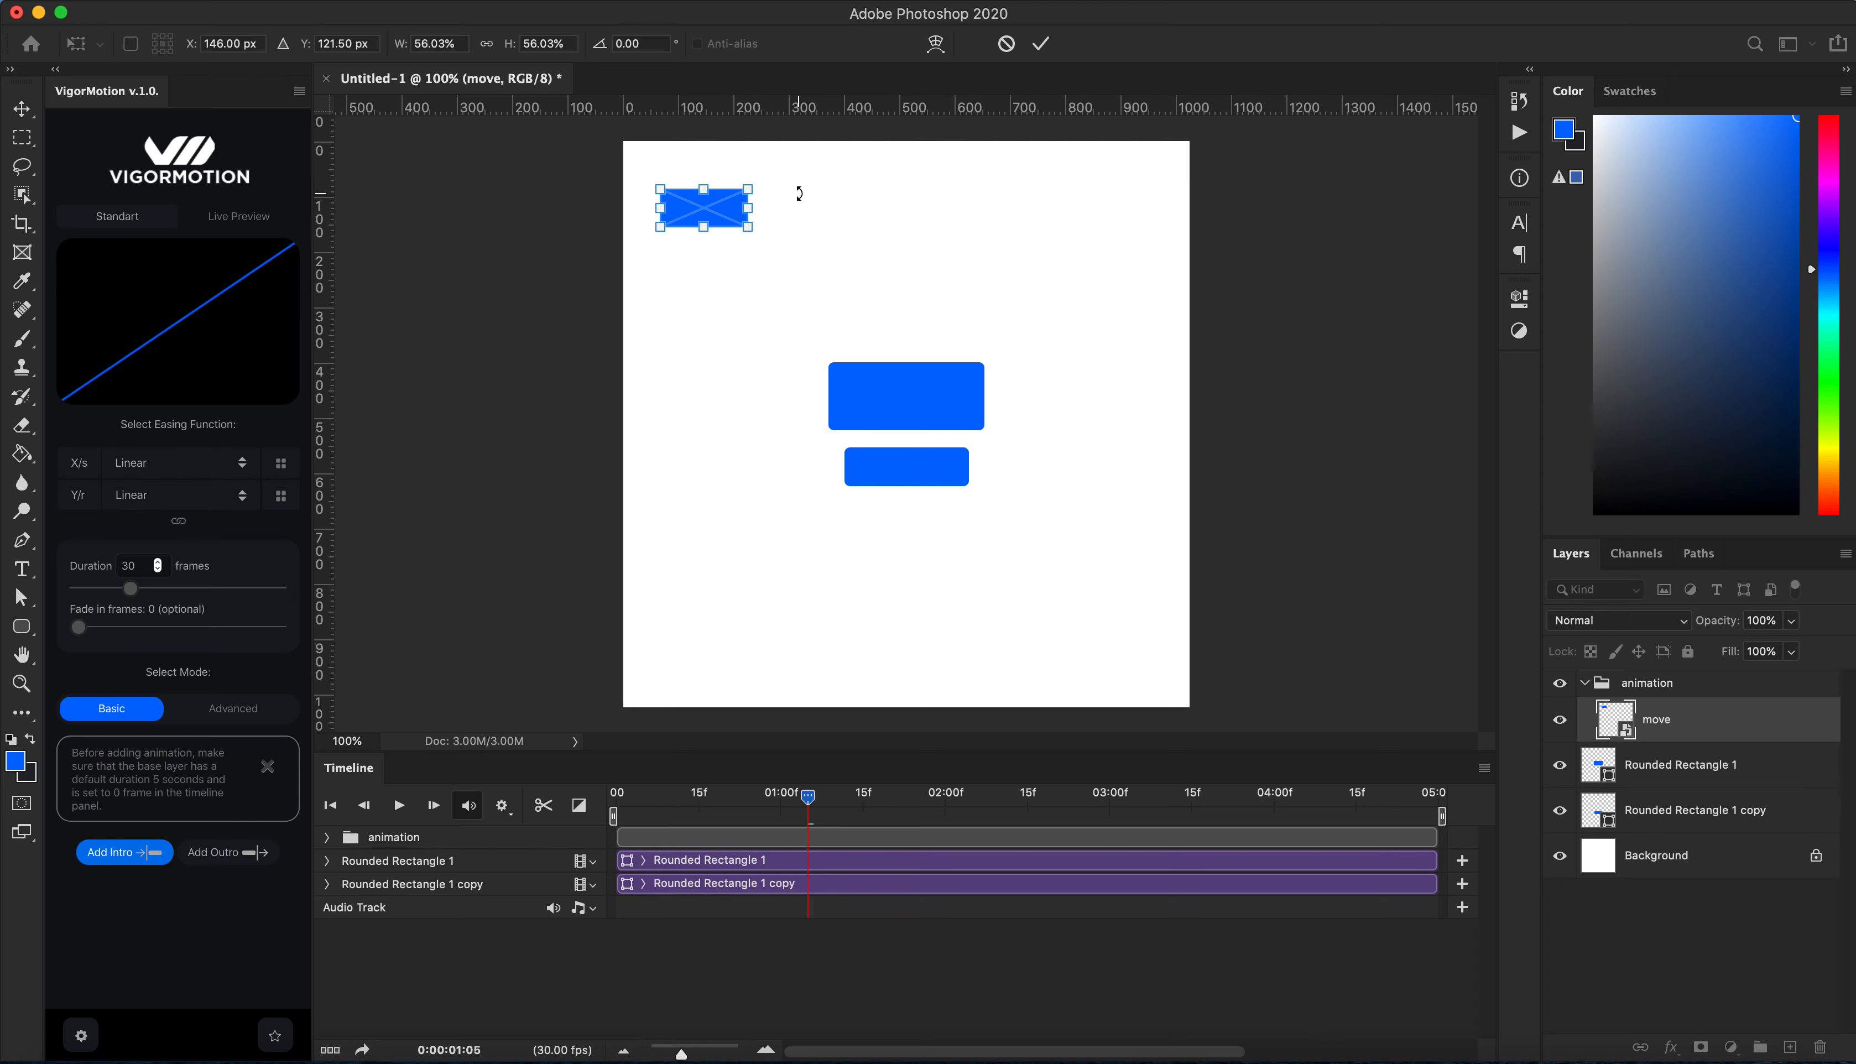
drag(798, 186, 664, 151)
key(Return)
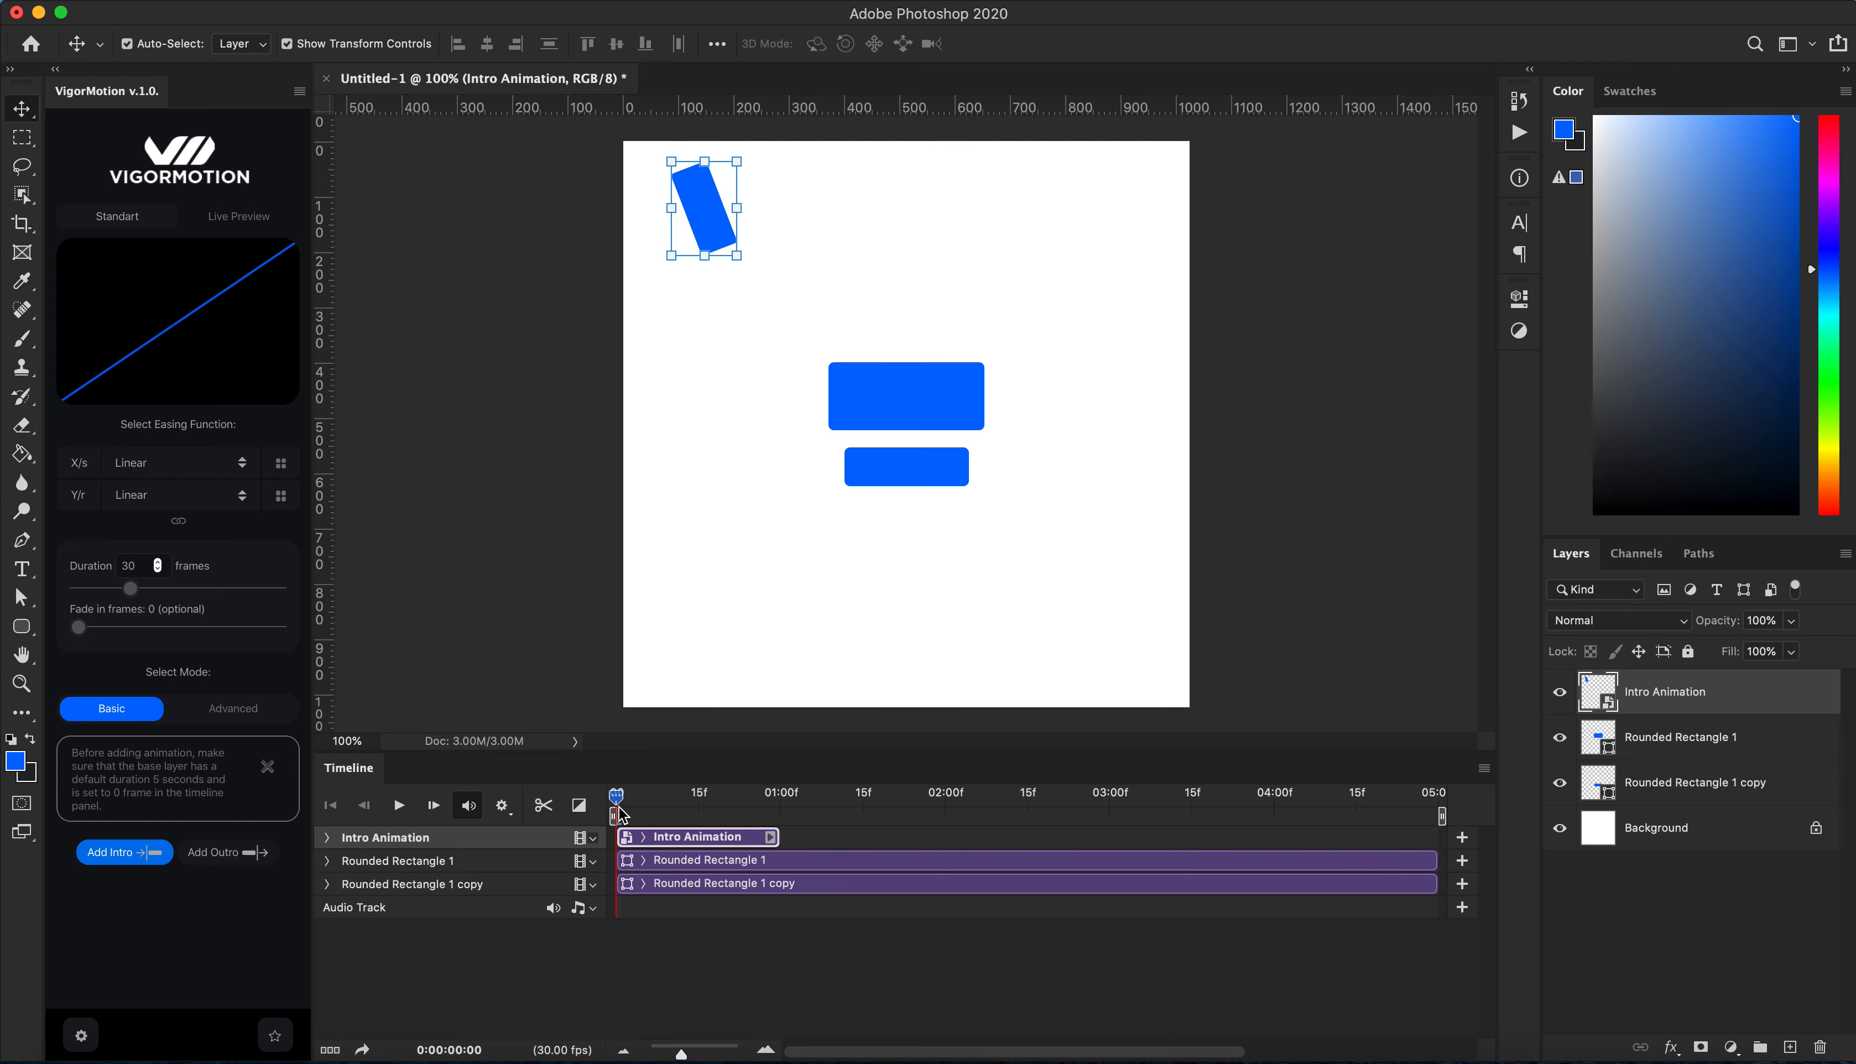
Step: Move the playhead to 01:00f and hide the Intro Animation layer, keeping Rounded Rectangle 1 selected
drag(617, 796, 783, 839)
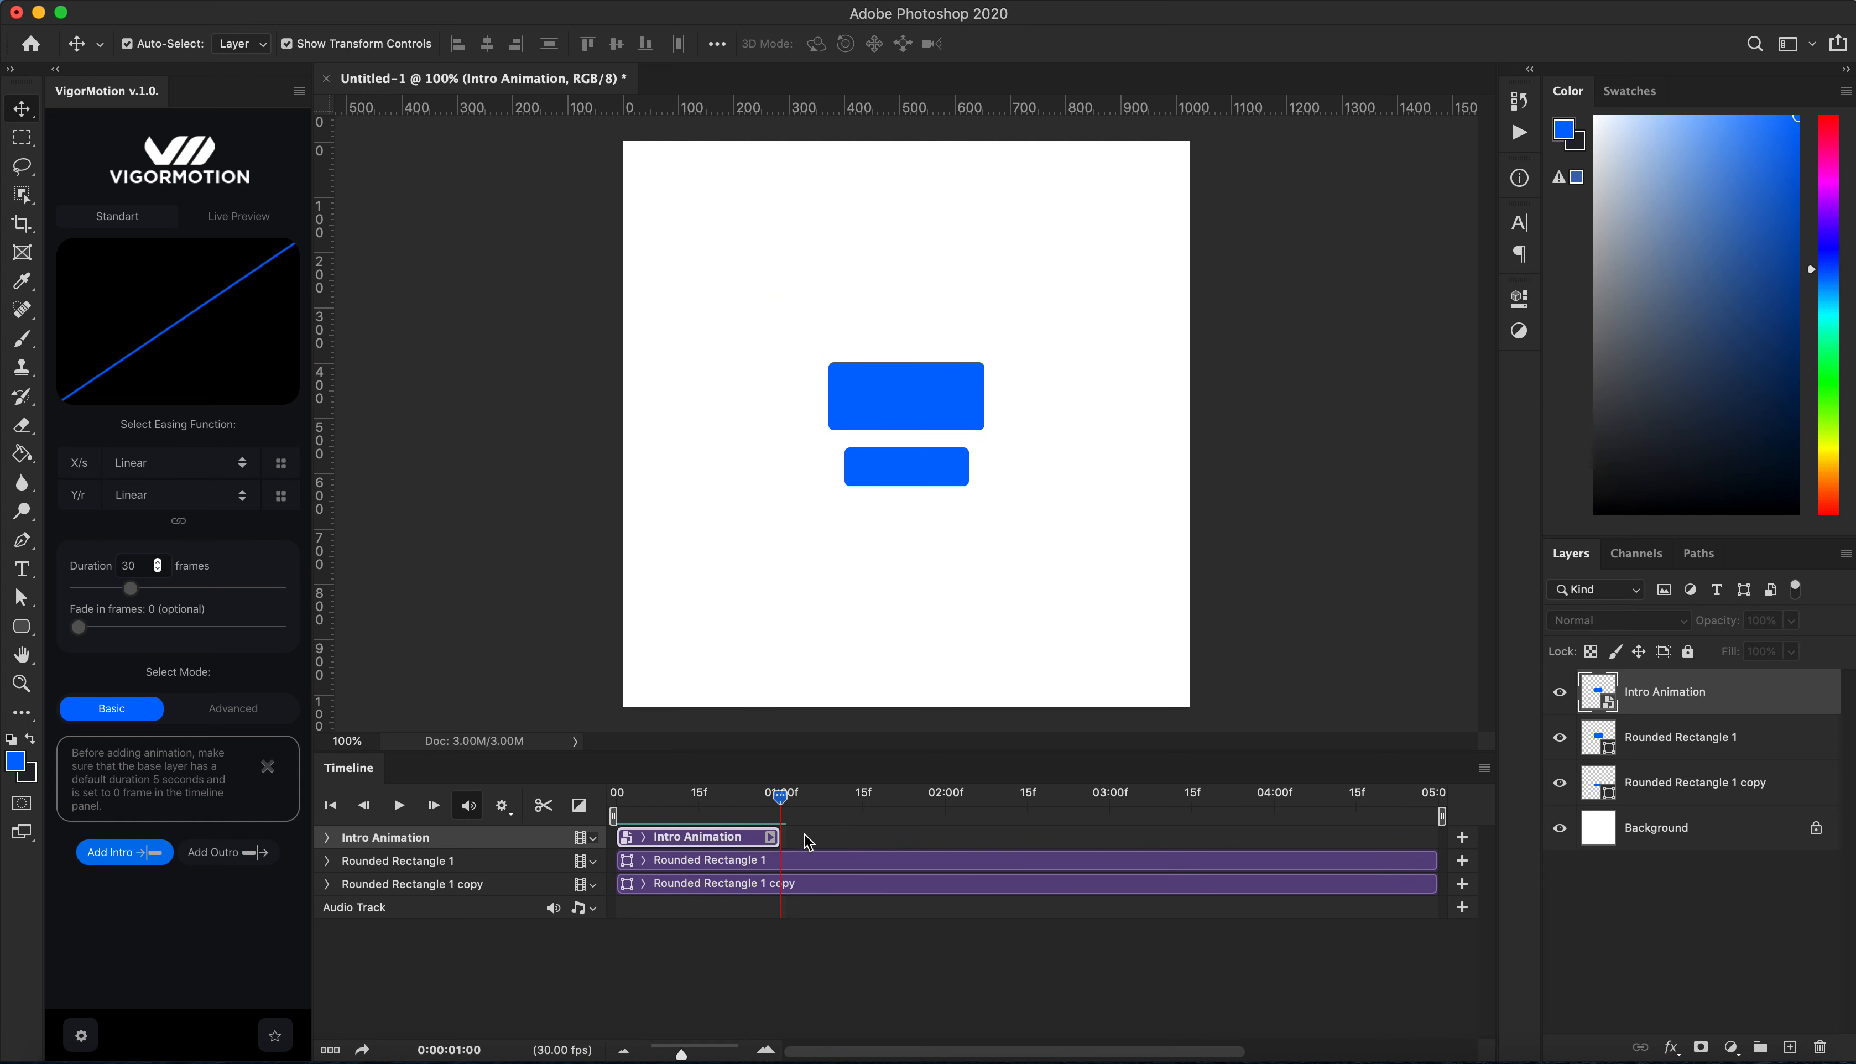
click(833, 864)
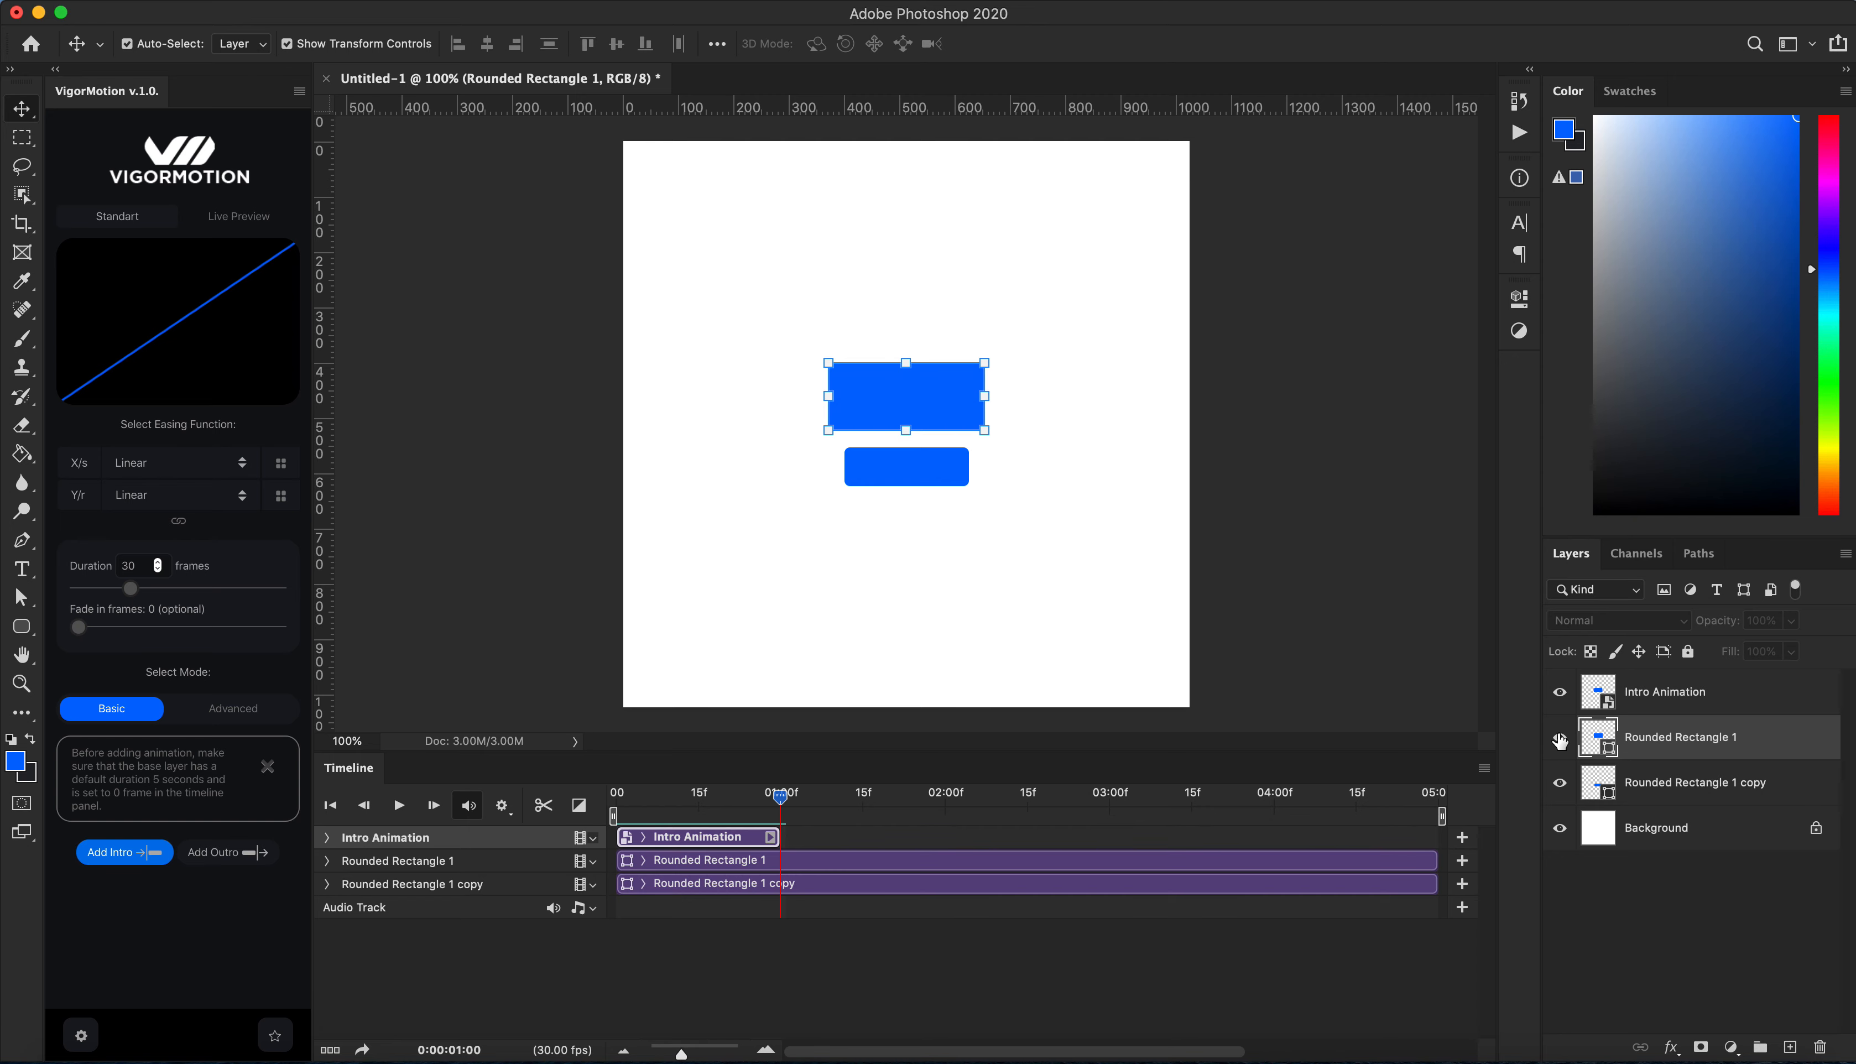
click(1560, 692)
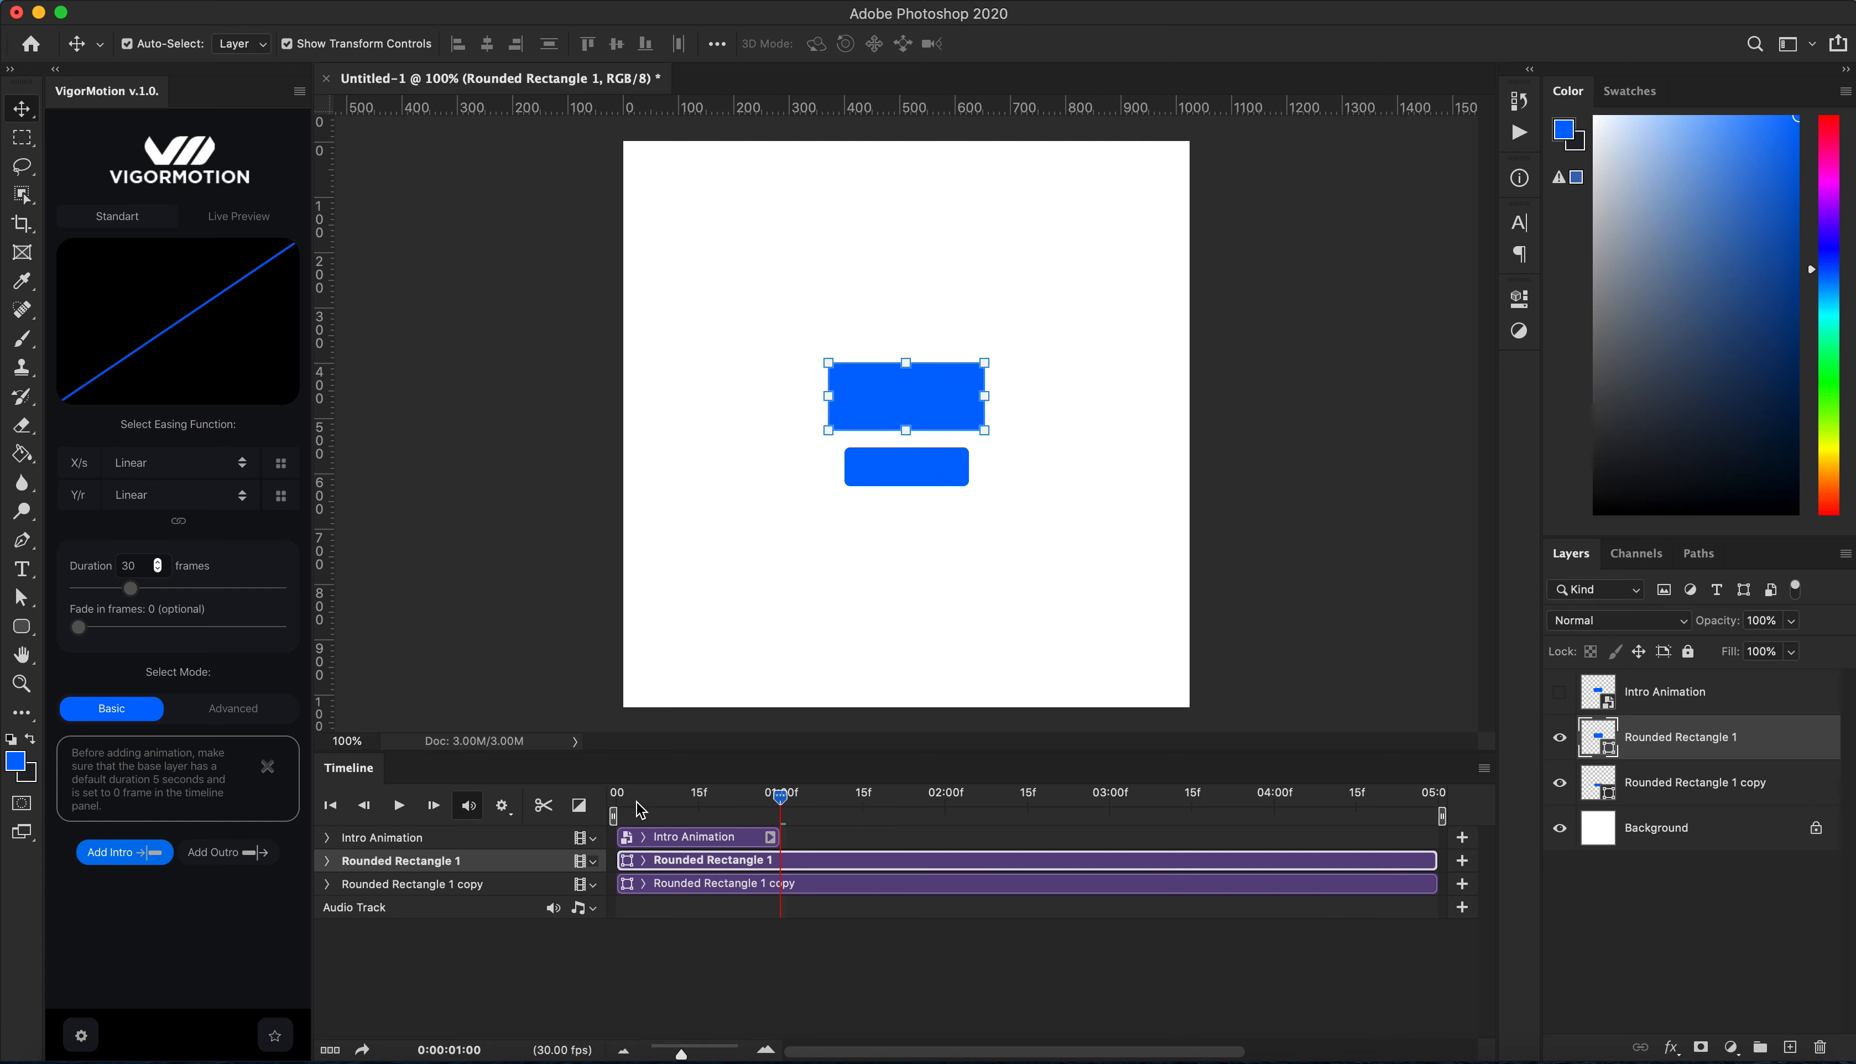
Step: Set the horizontal easing to OutQuad and open the live easing preview
click(191, 471)
click(164, 522)
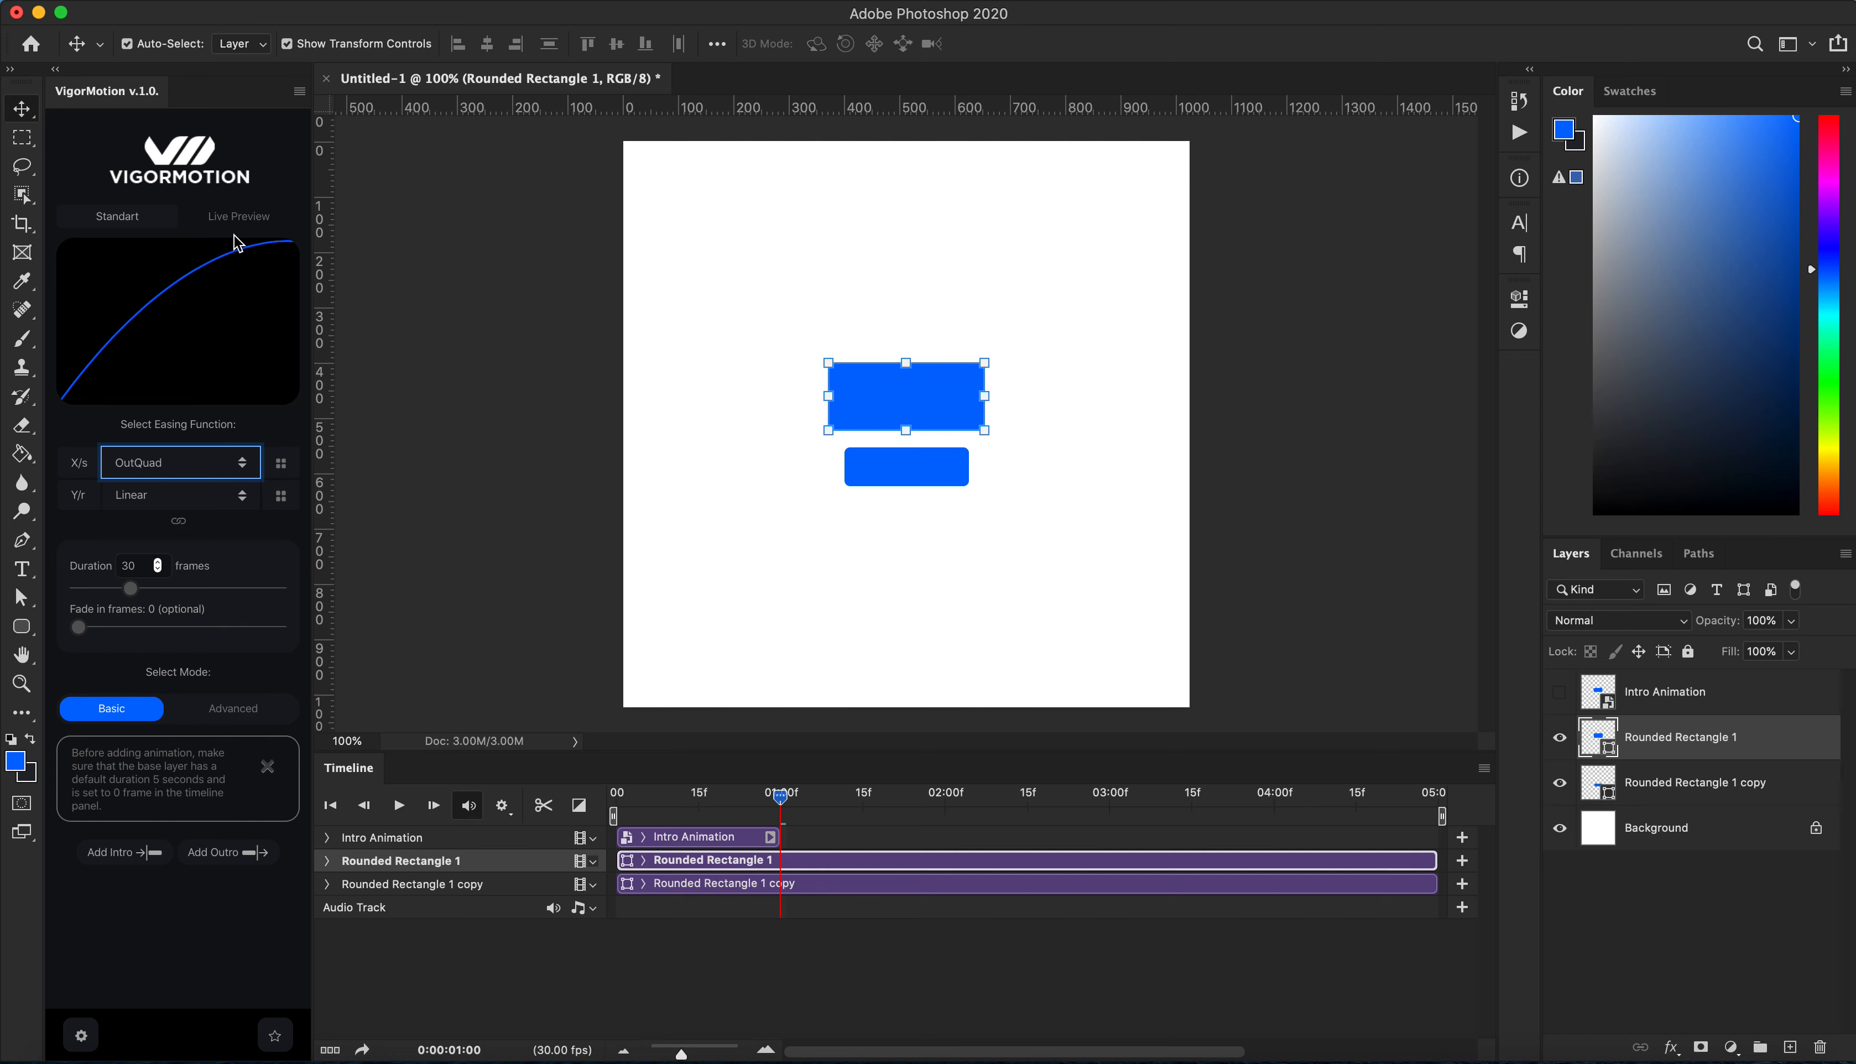
click(237, 217)
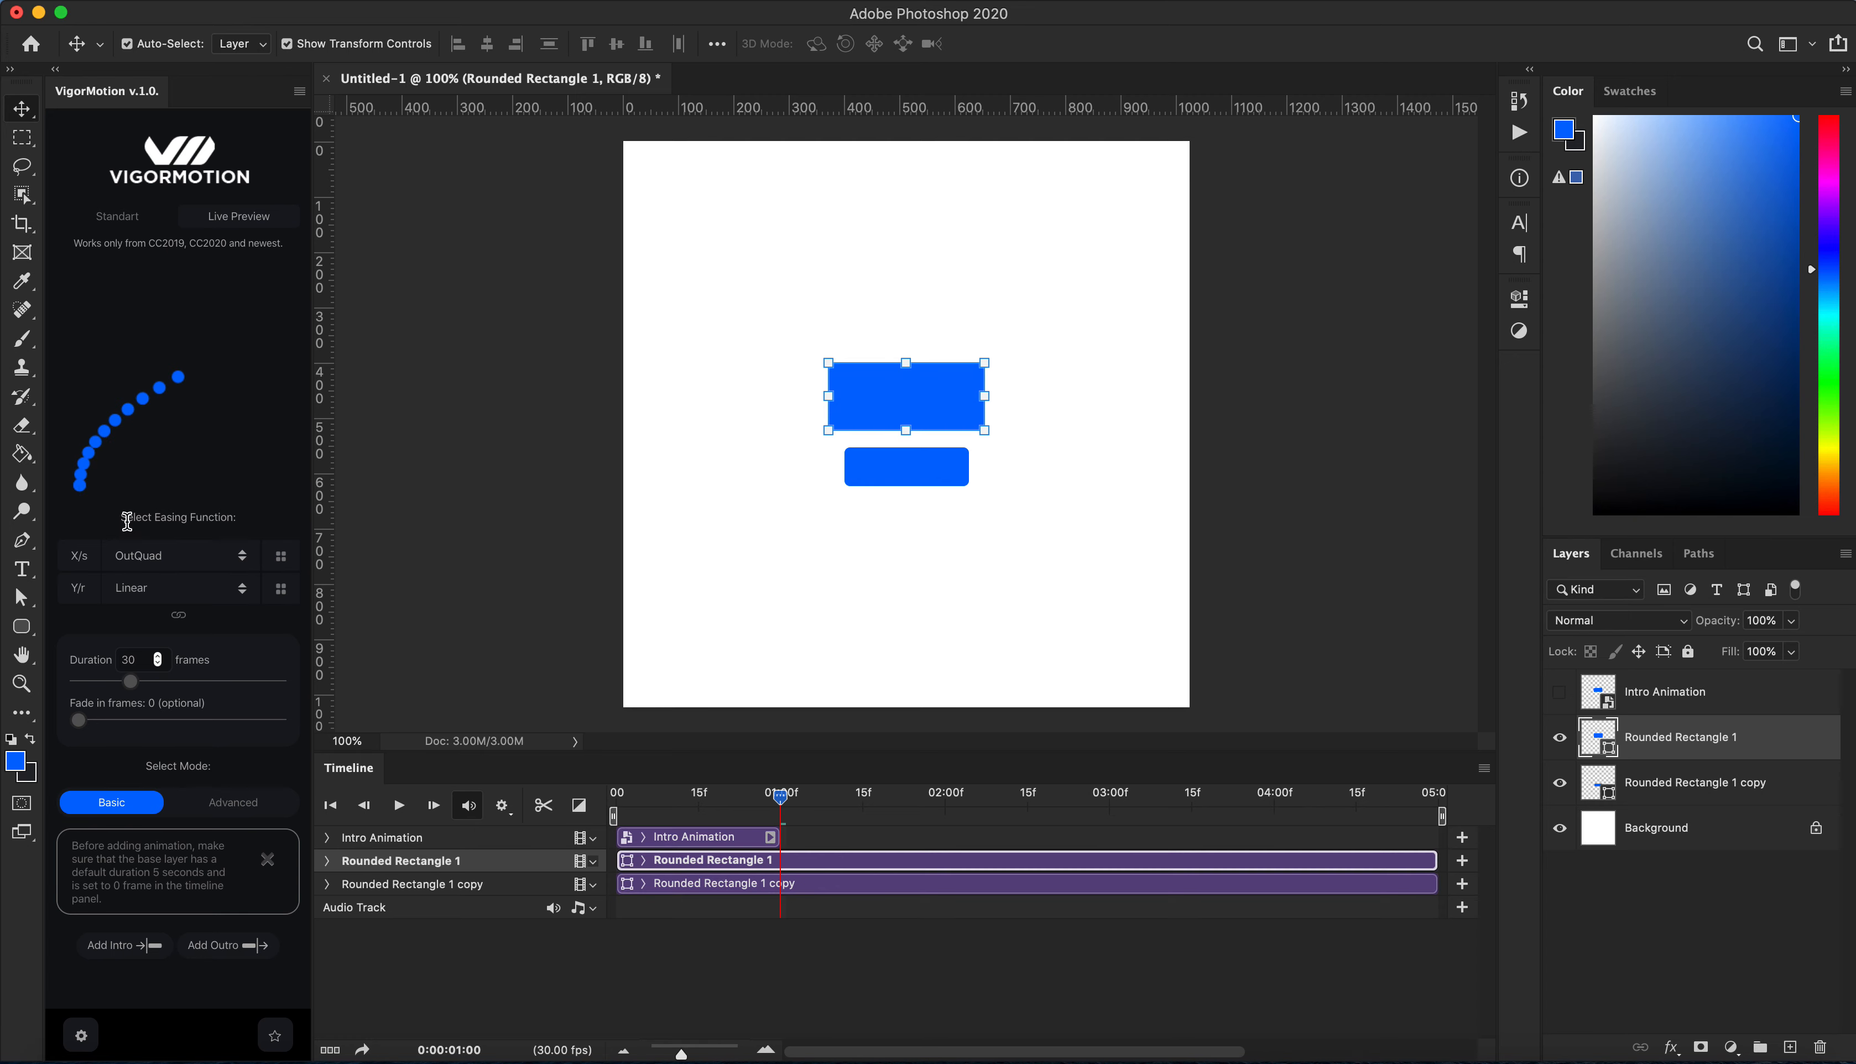
Step: Change the easing to OutCubic for X and InOutQuart for Y, replaying the live preview
click(153, 560)
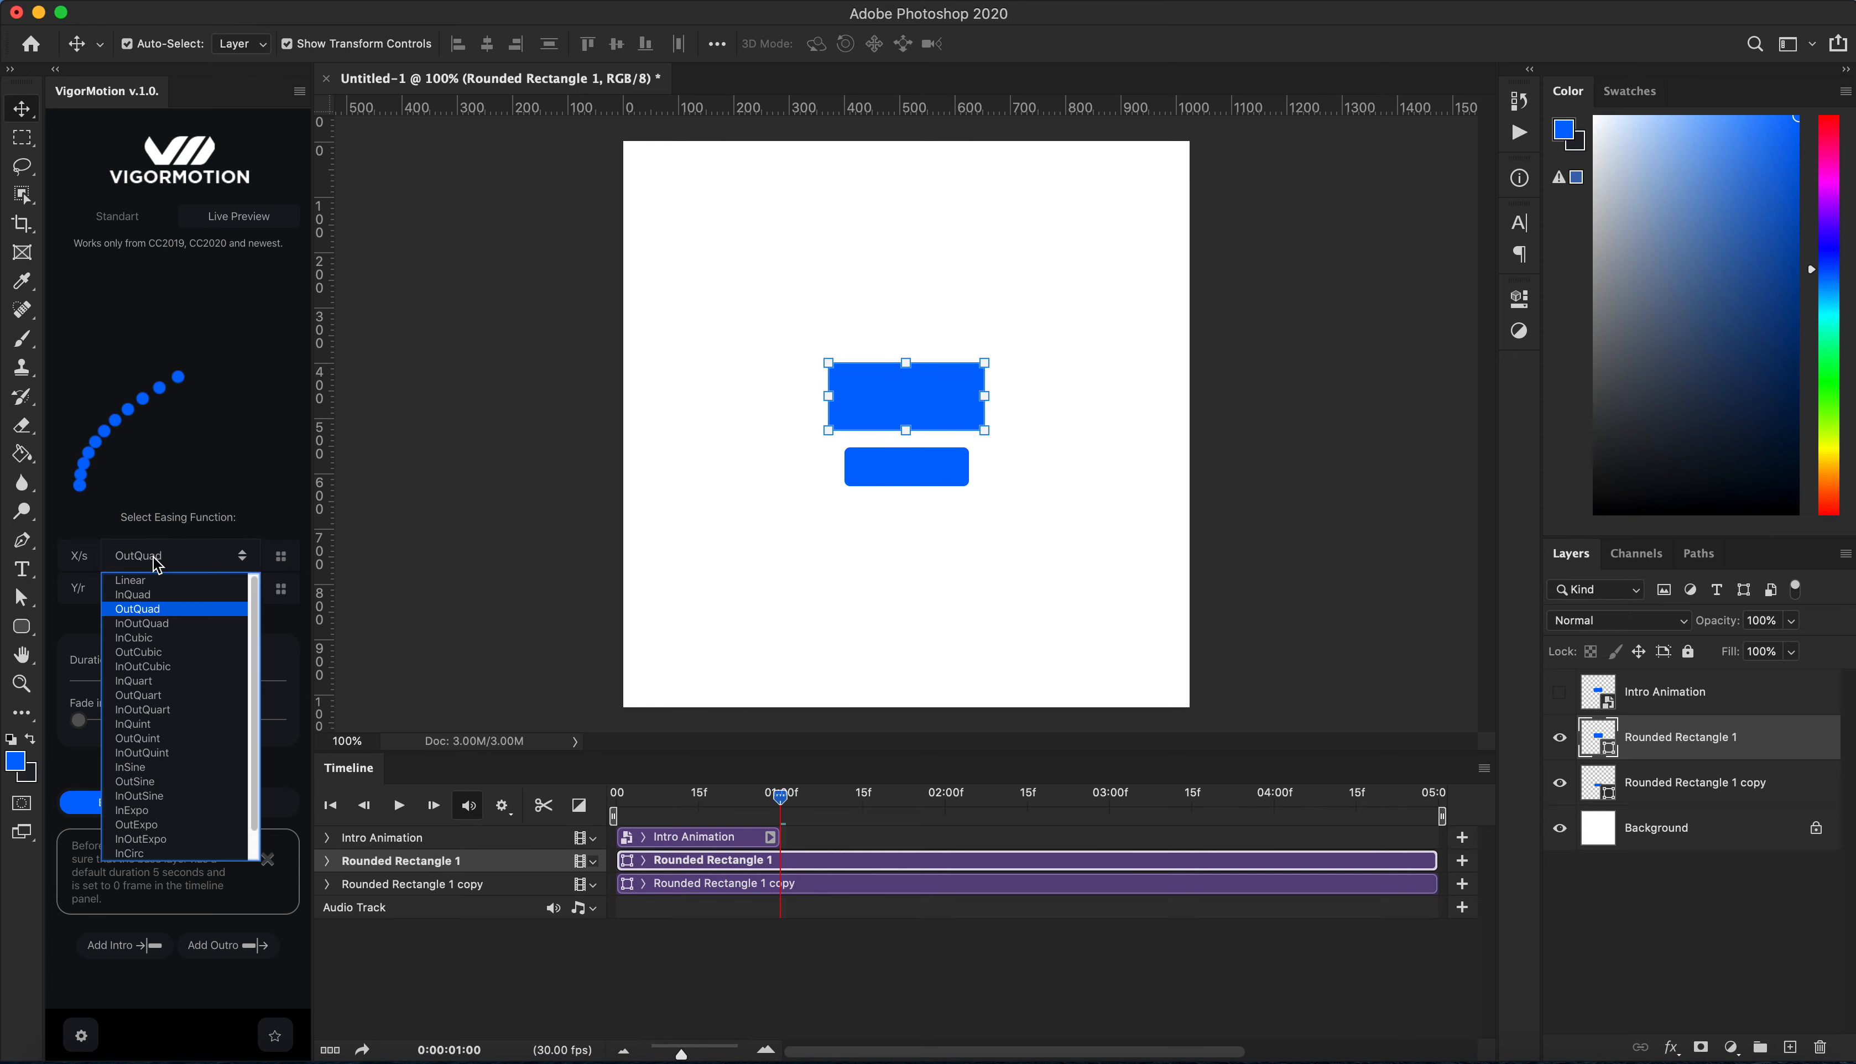
click(161, 652)
click(177, 583)
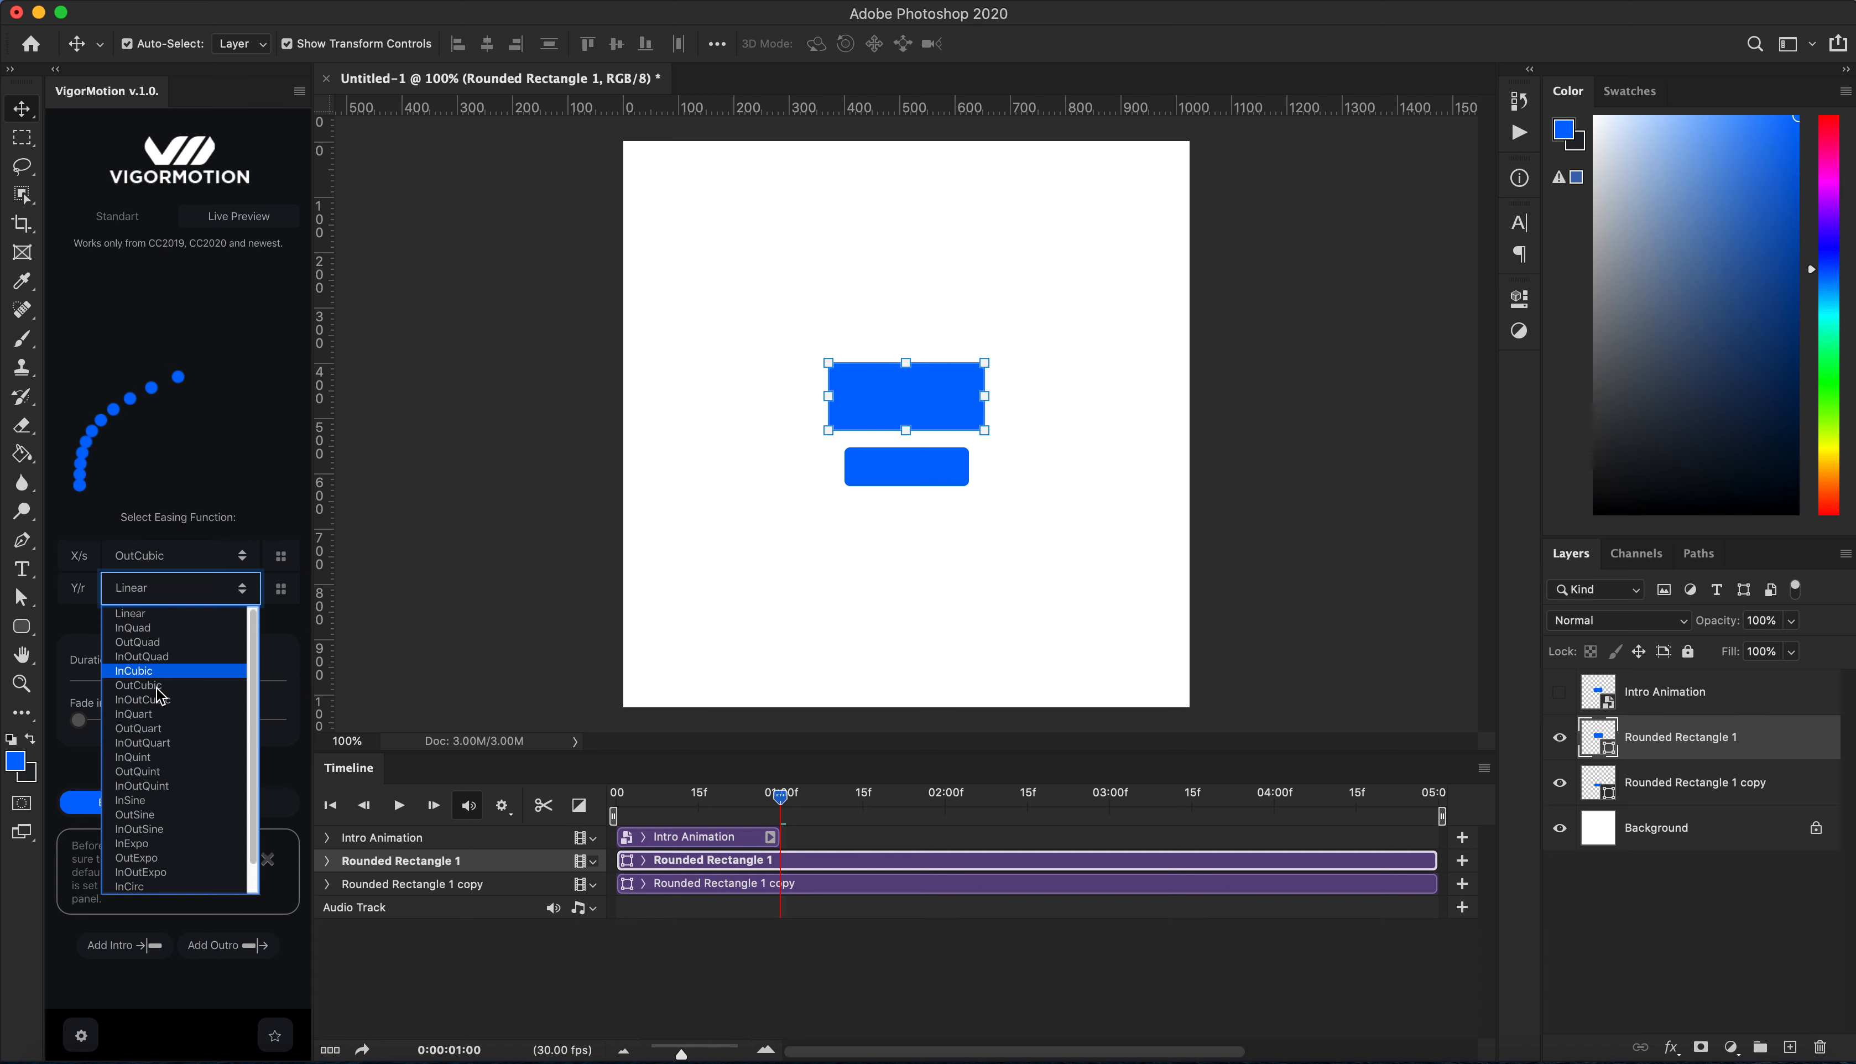
click(147, 743)
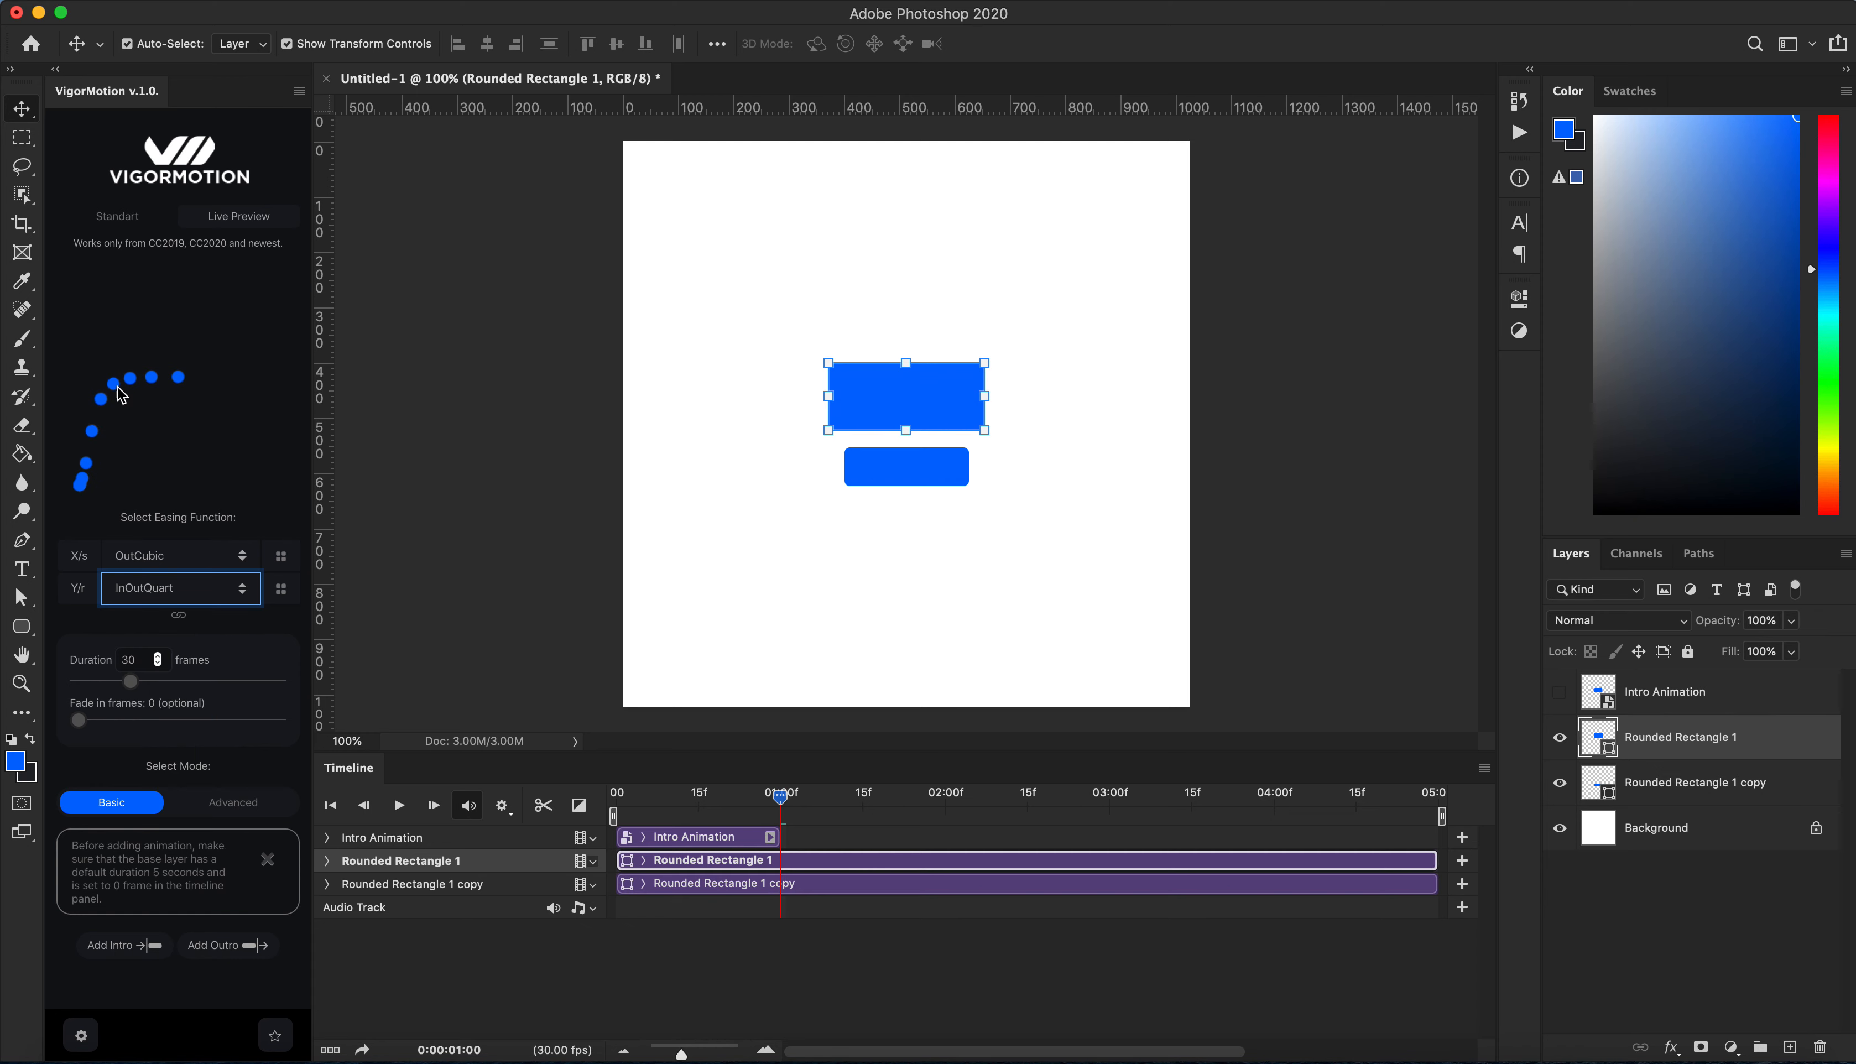
click(188, 388)
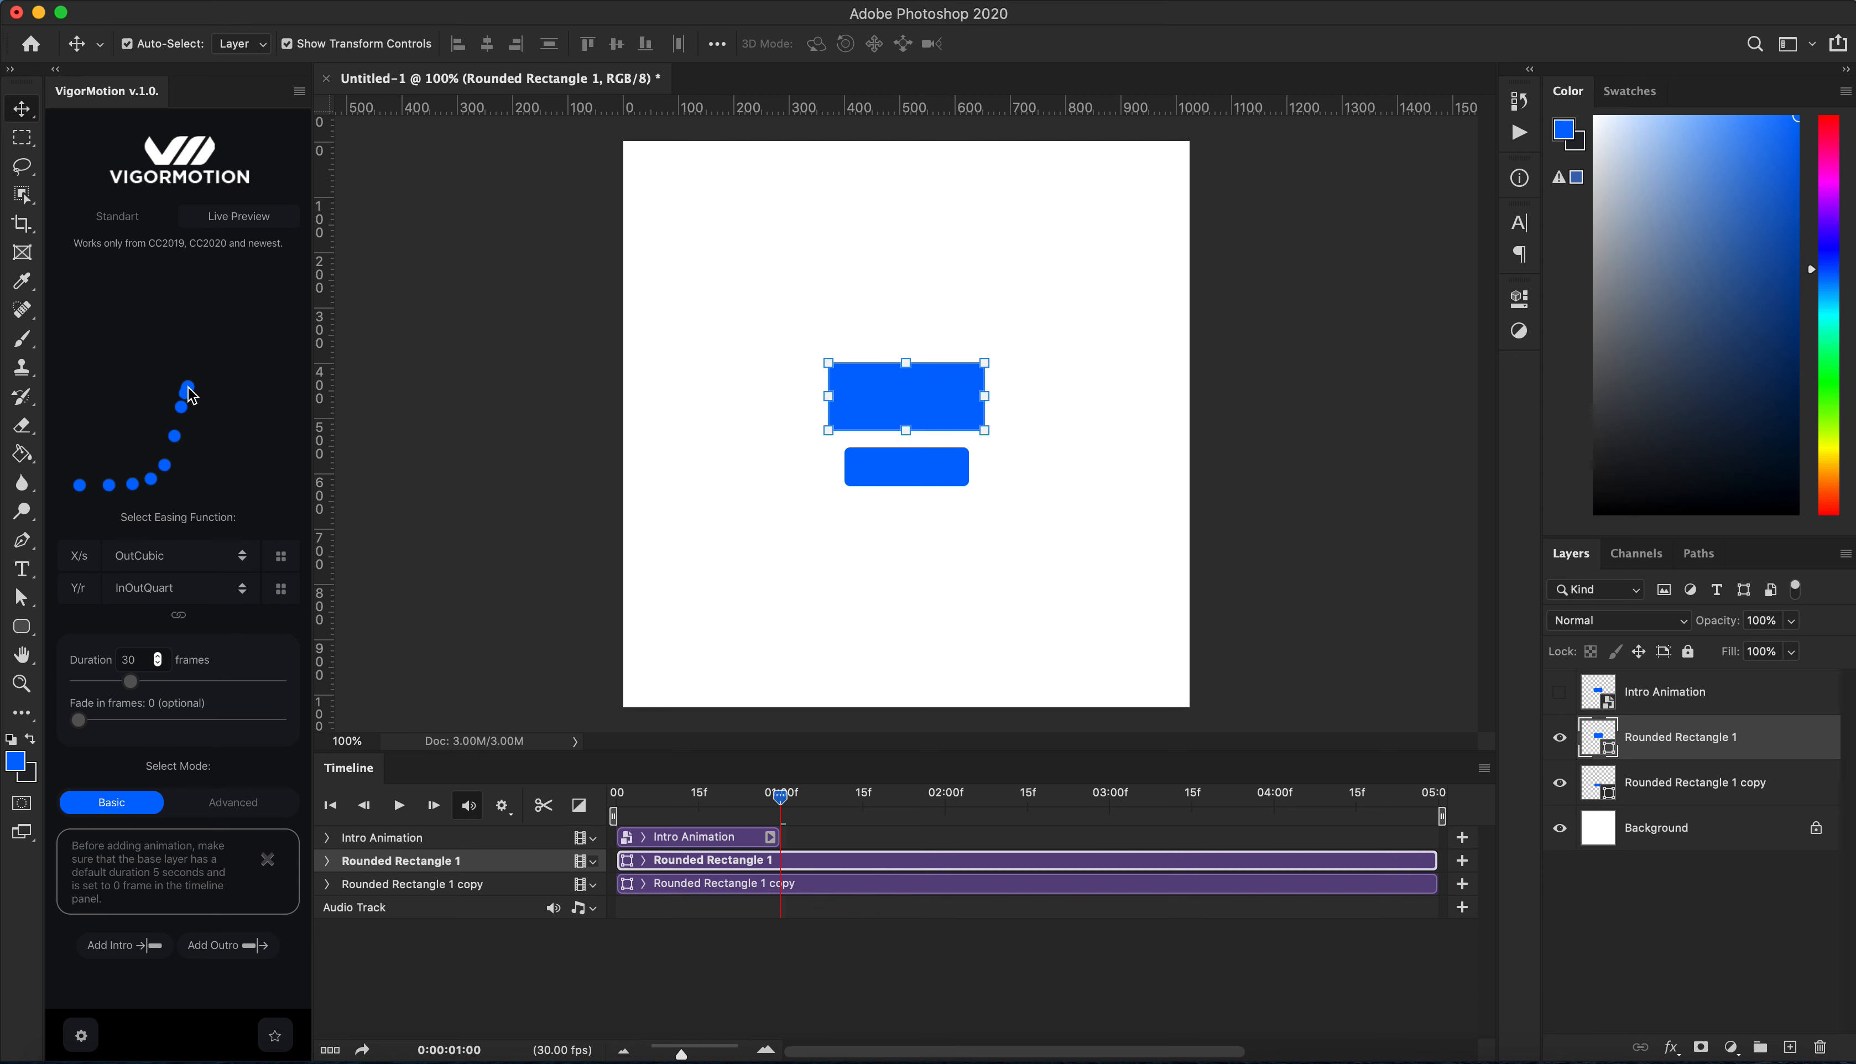
click(76, 483)
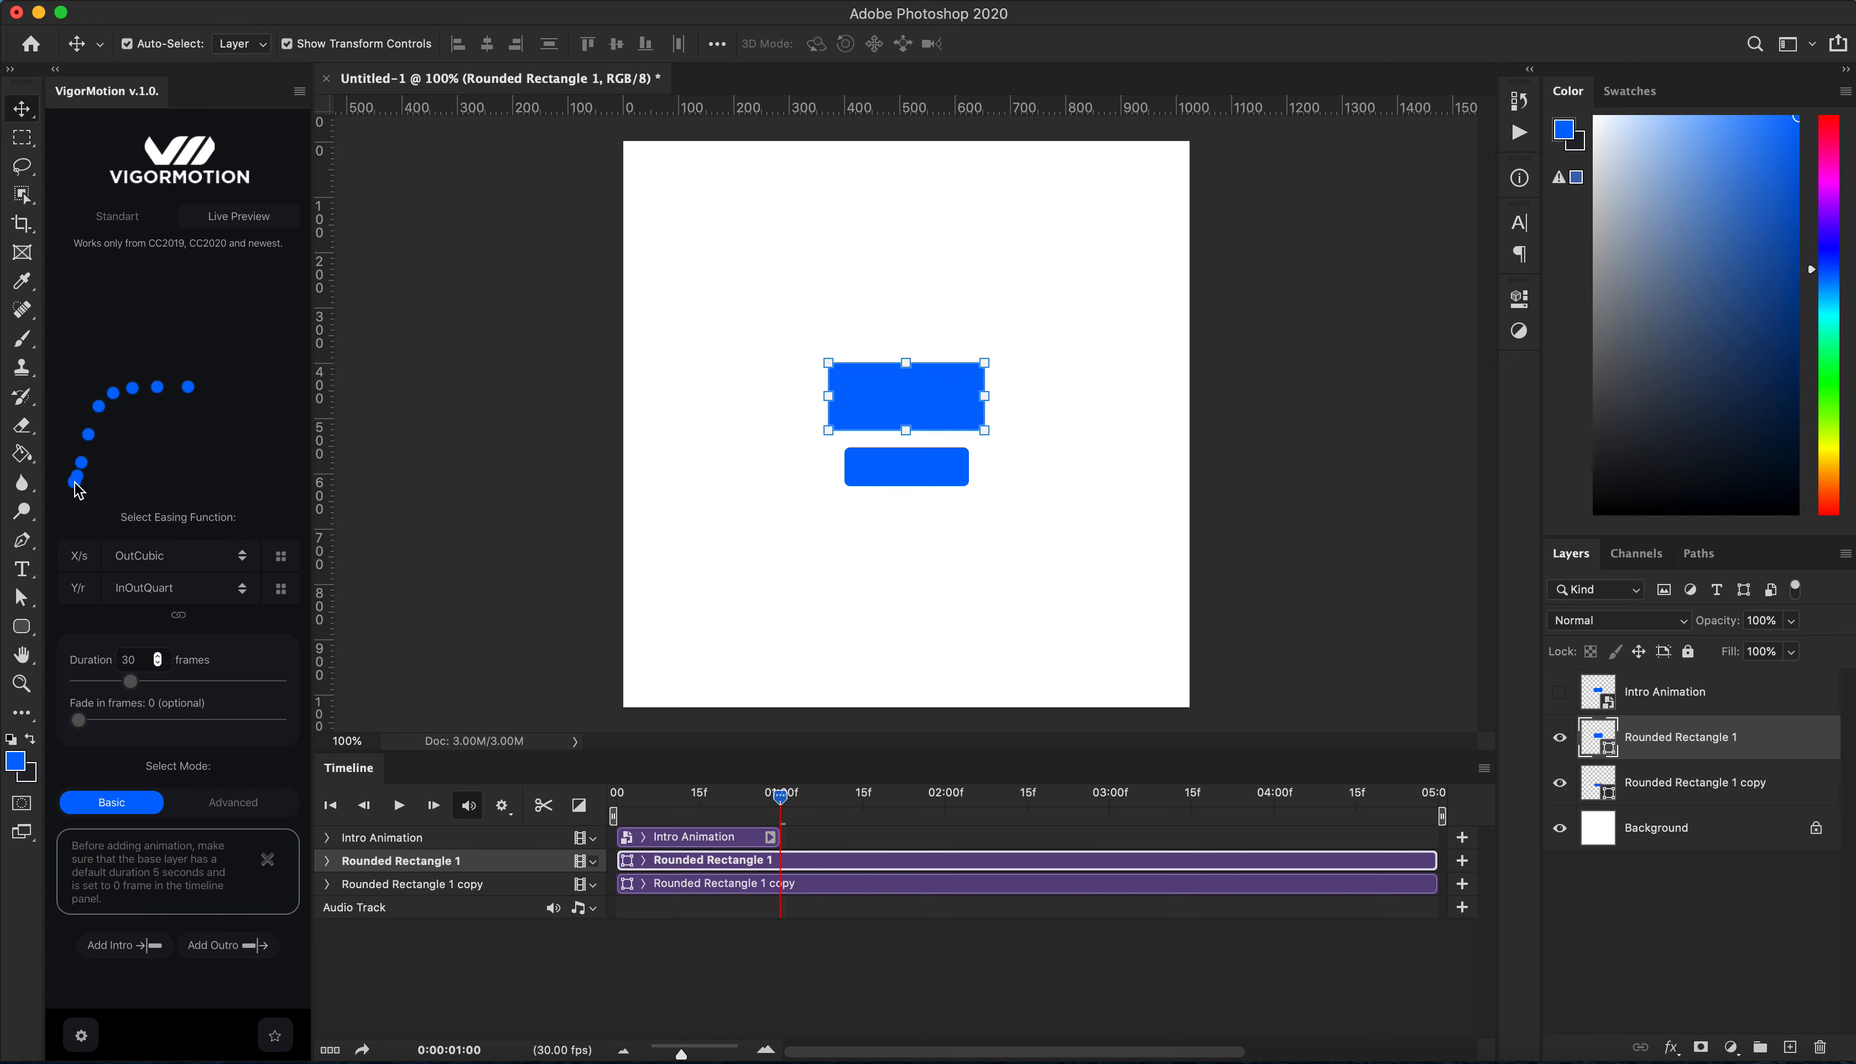
Step: Add an outro animation and set its end position, scaling the rectangle to about 61% near the canvas's lower-left corner
click(217, 946)
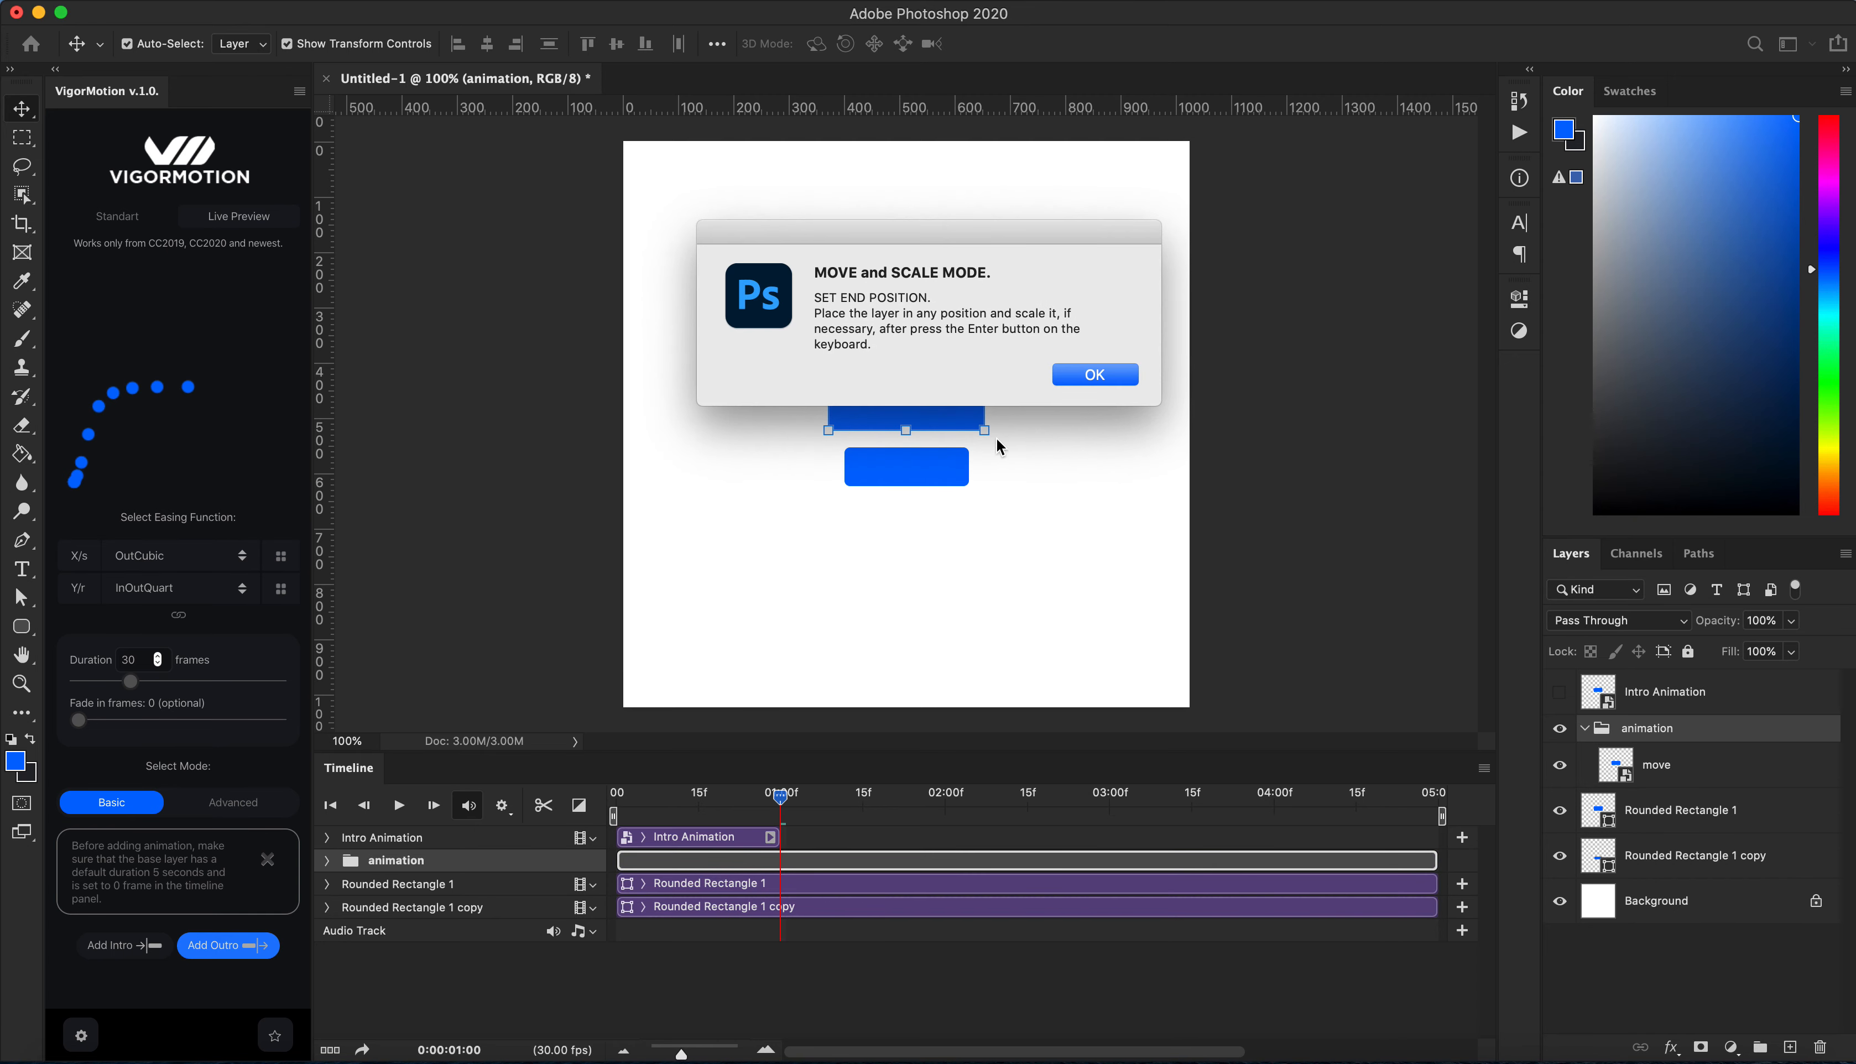
click(1096, 377)
drag(955, 398, 769, 632)
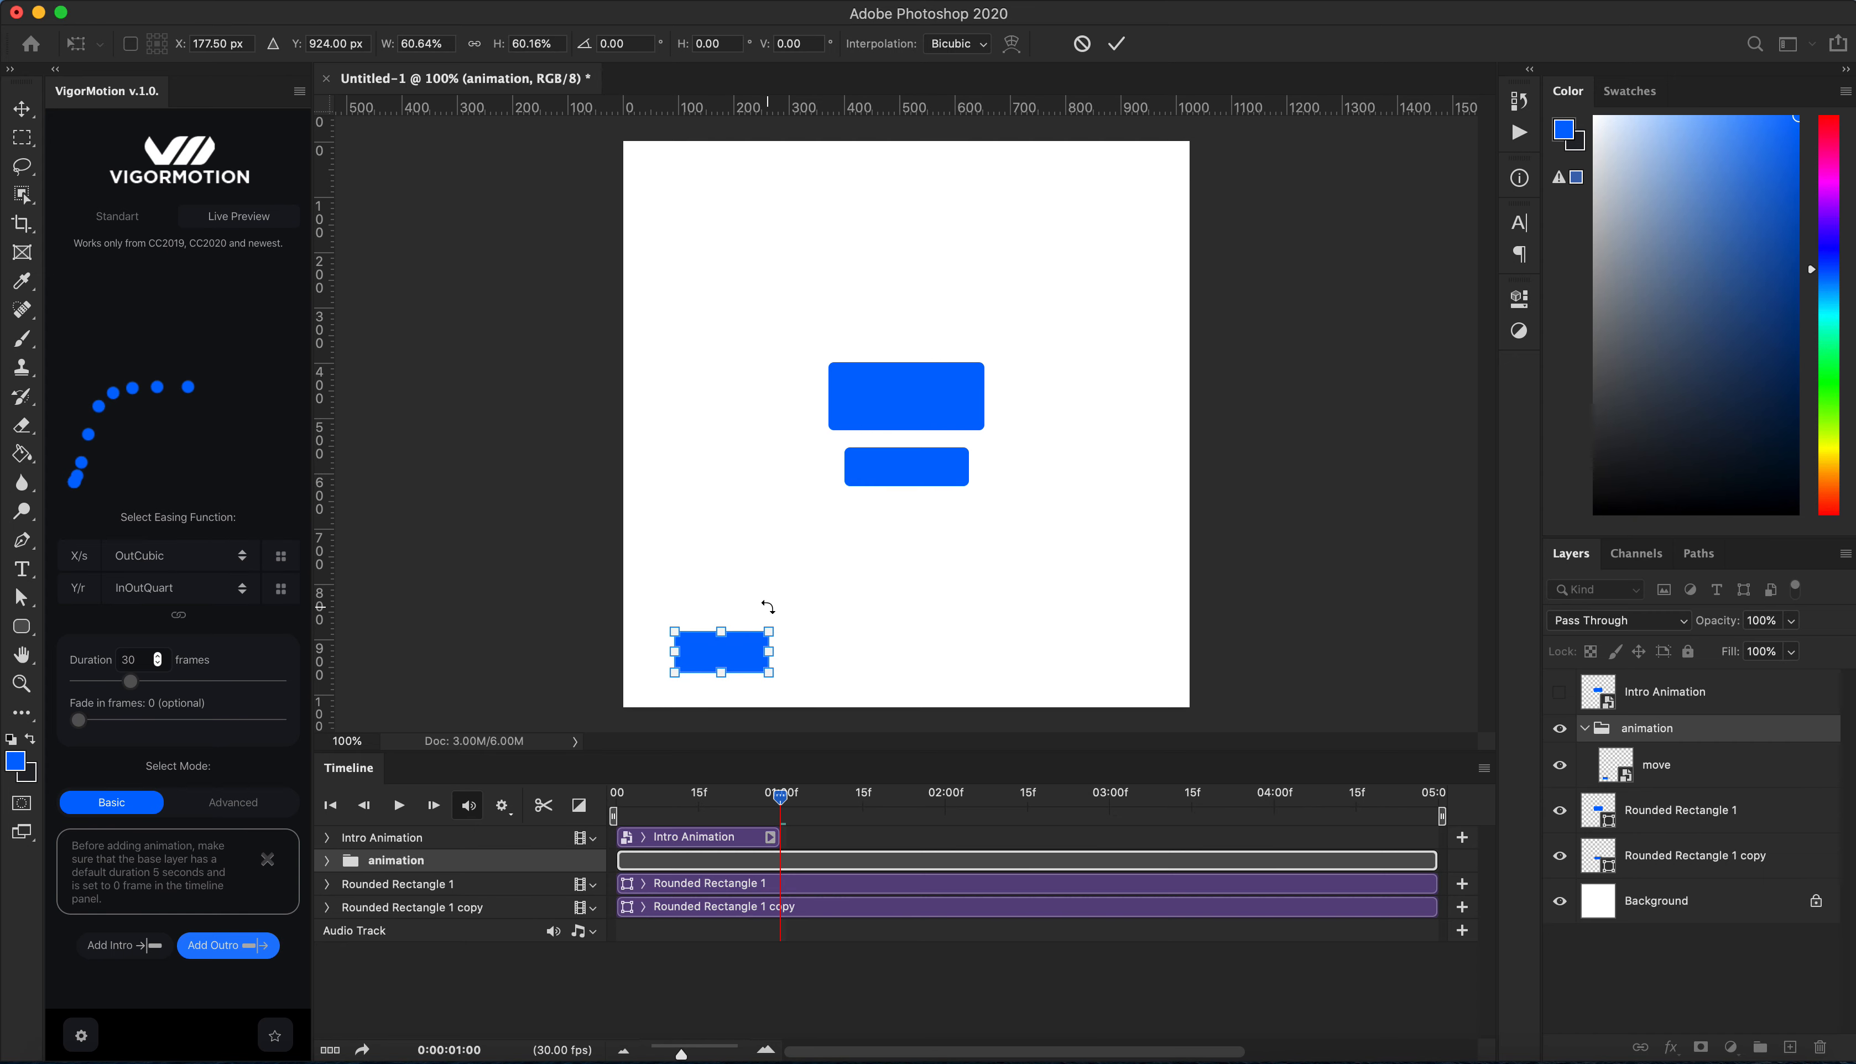
key(Return)
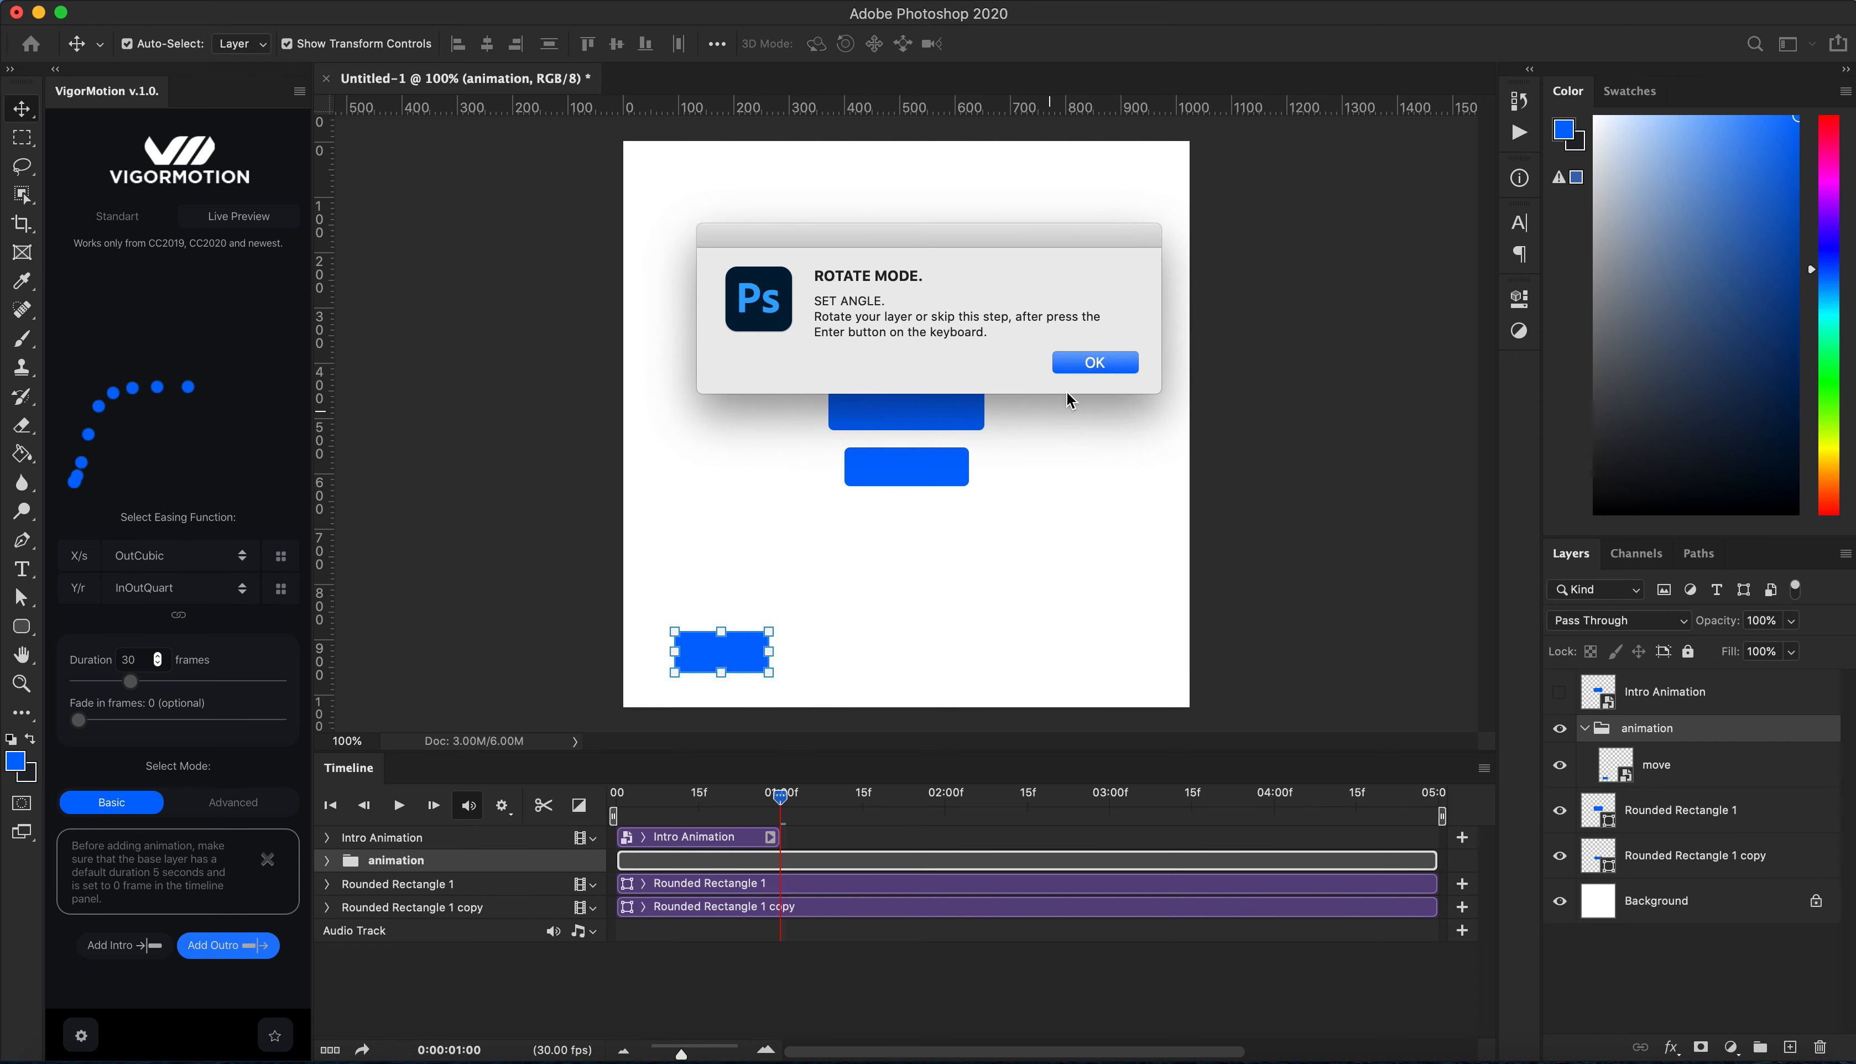
Step: Set the outro end angle by rotating the rectangle to about 167°
click(1092, 364)
drag(829, 576, 698, 678)
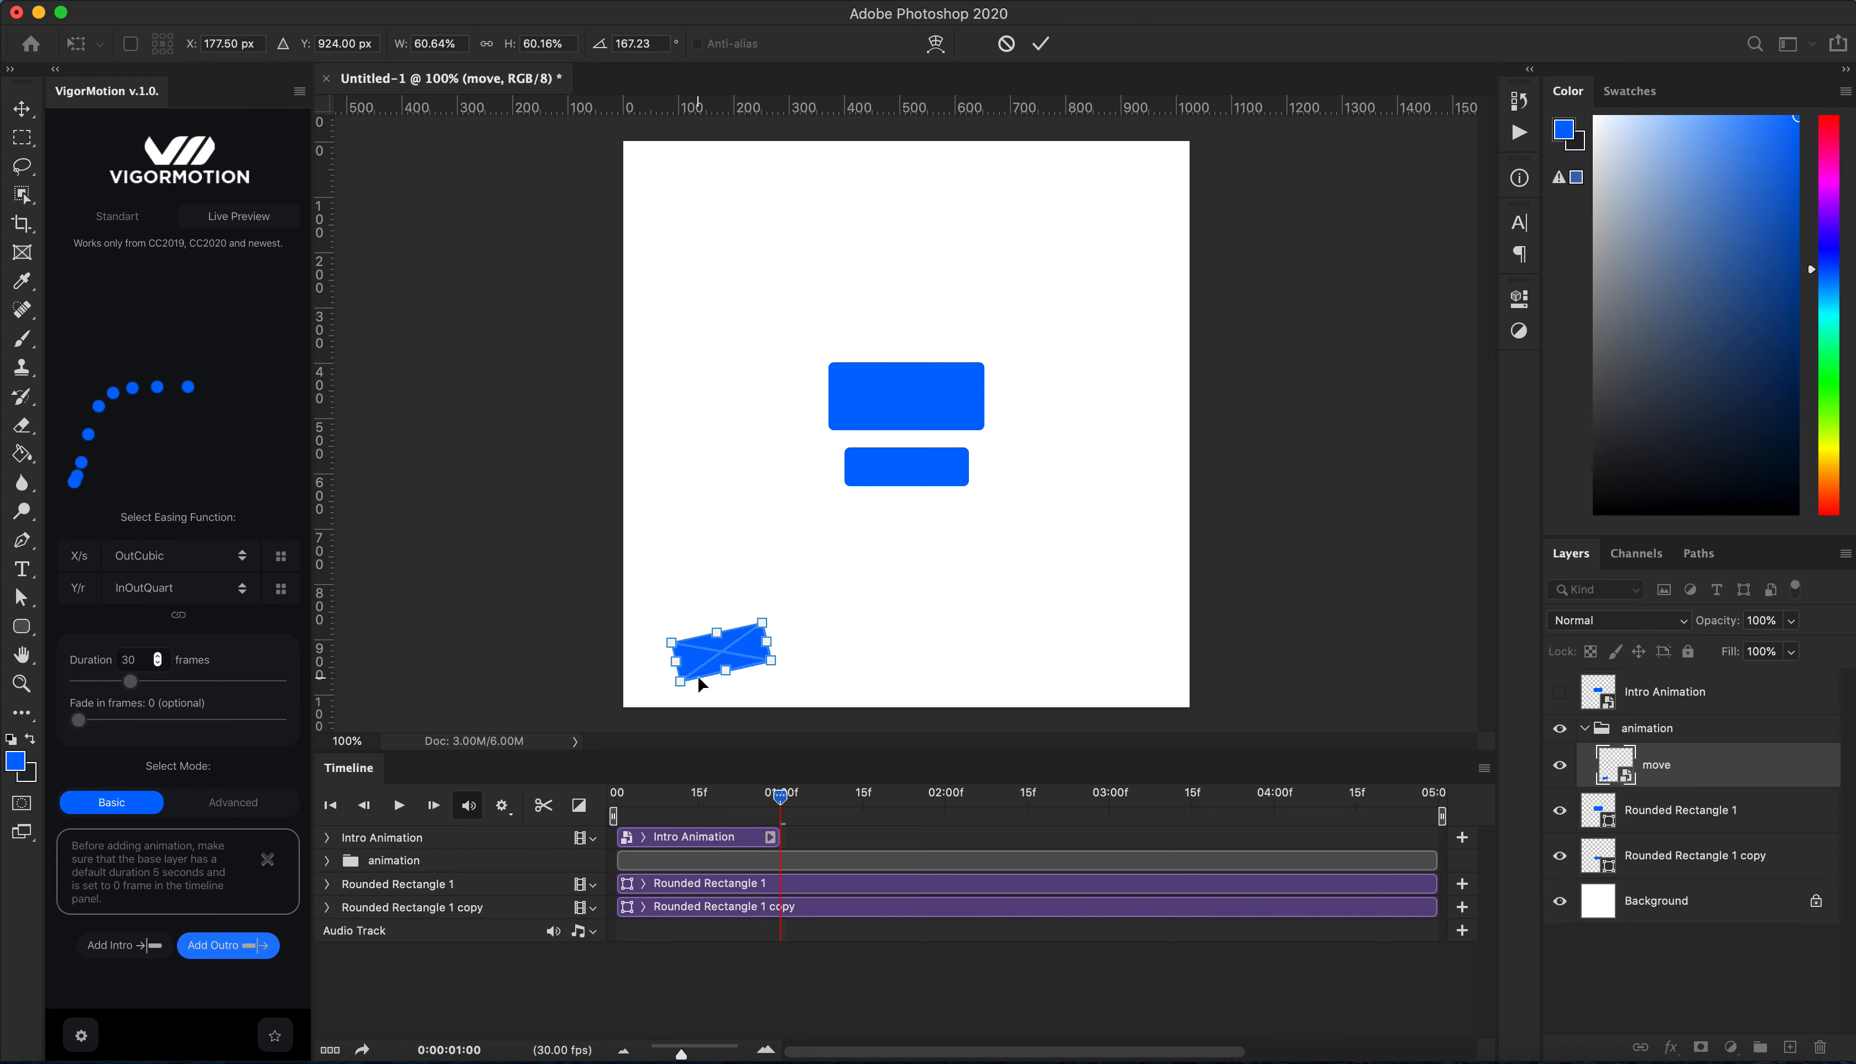
key(Return)
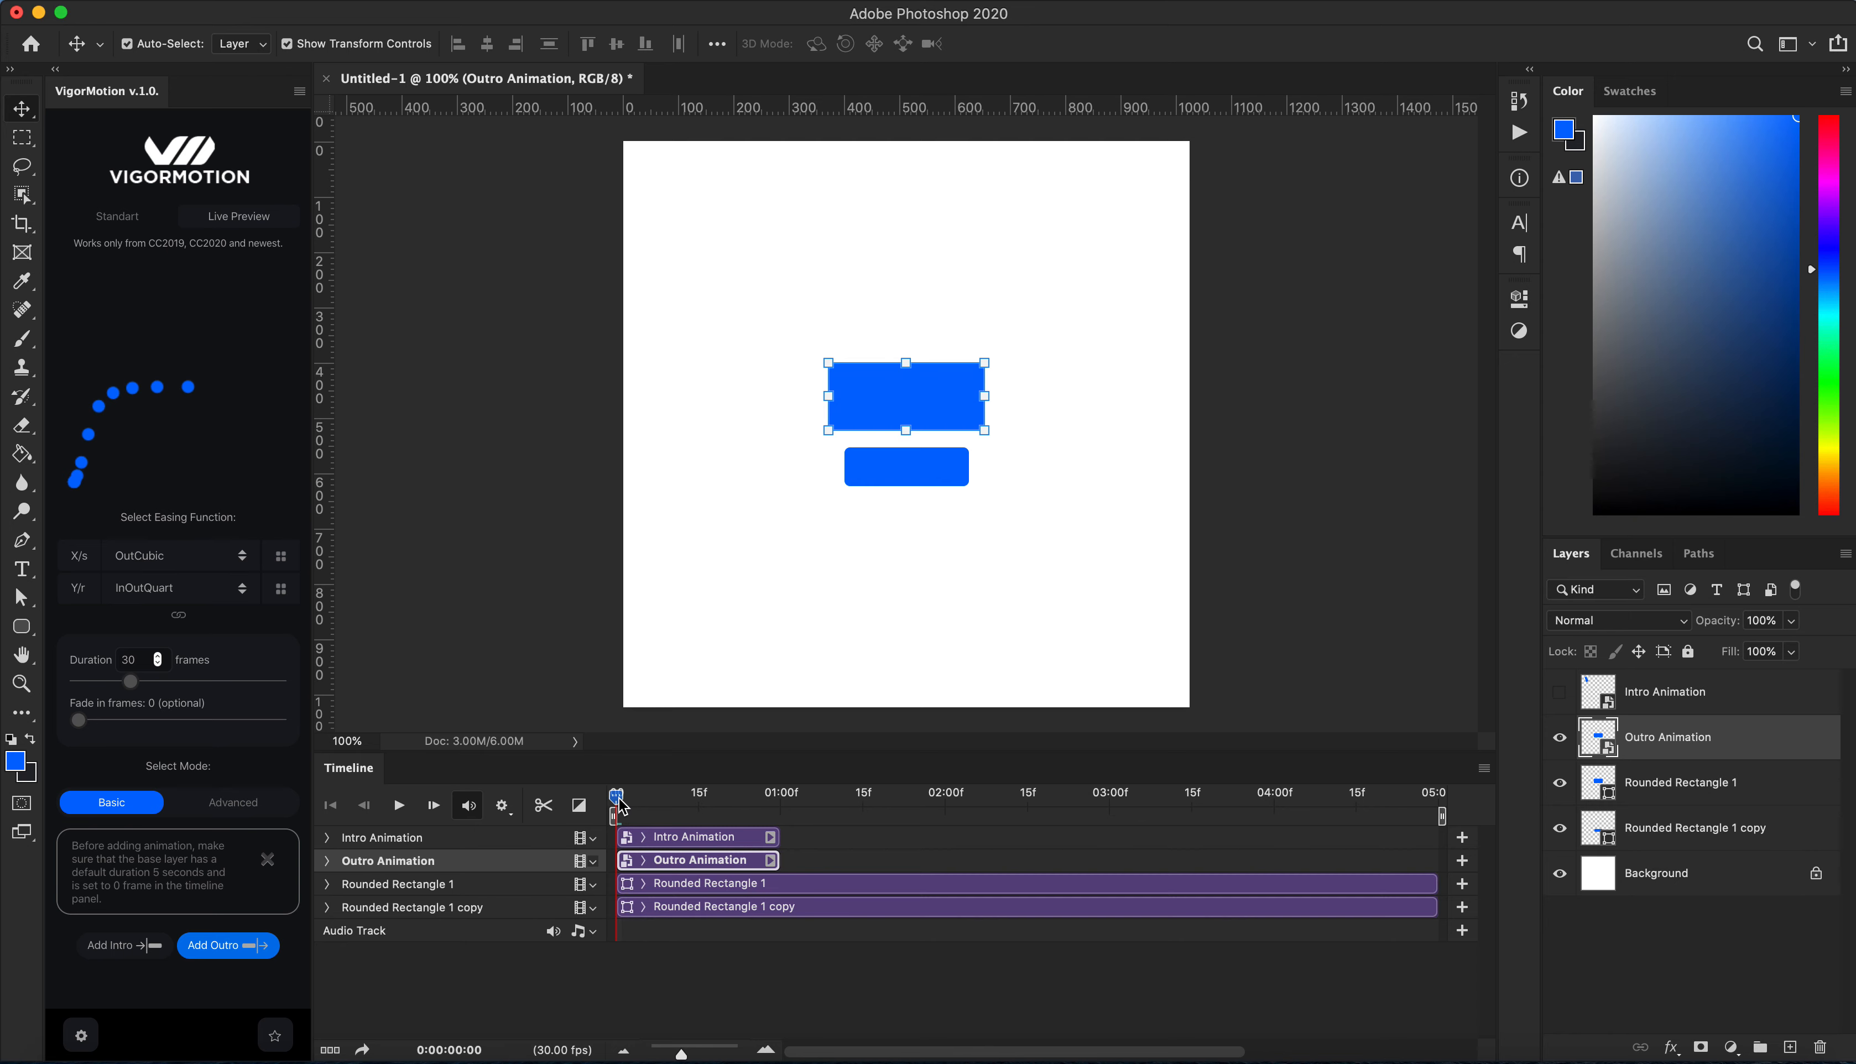
Step: Move the Outro Animation clip so it starts at about 02:00f
drag(621, 805, 730, 809)
drag(668, 863, 985, 859)
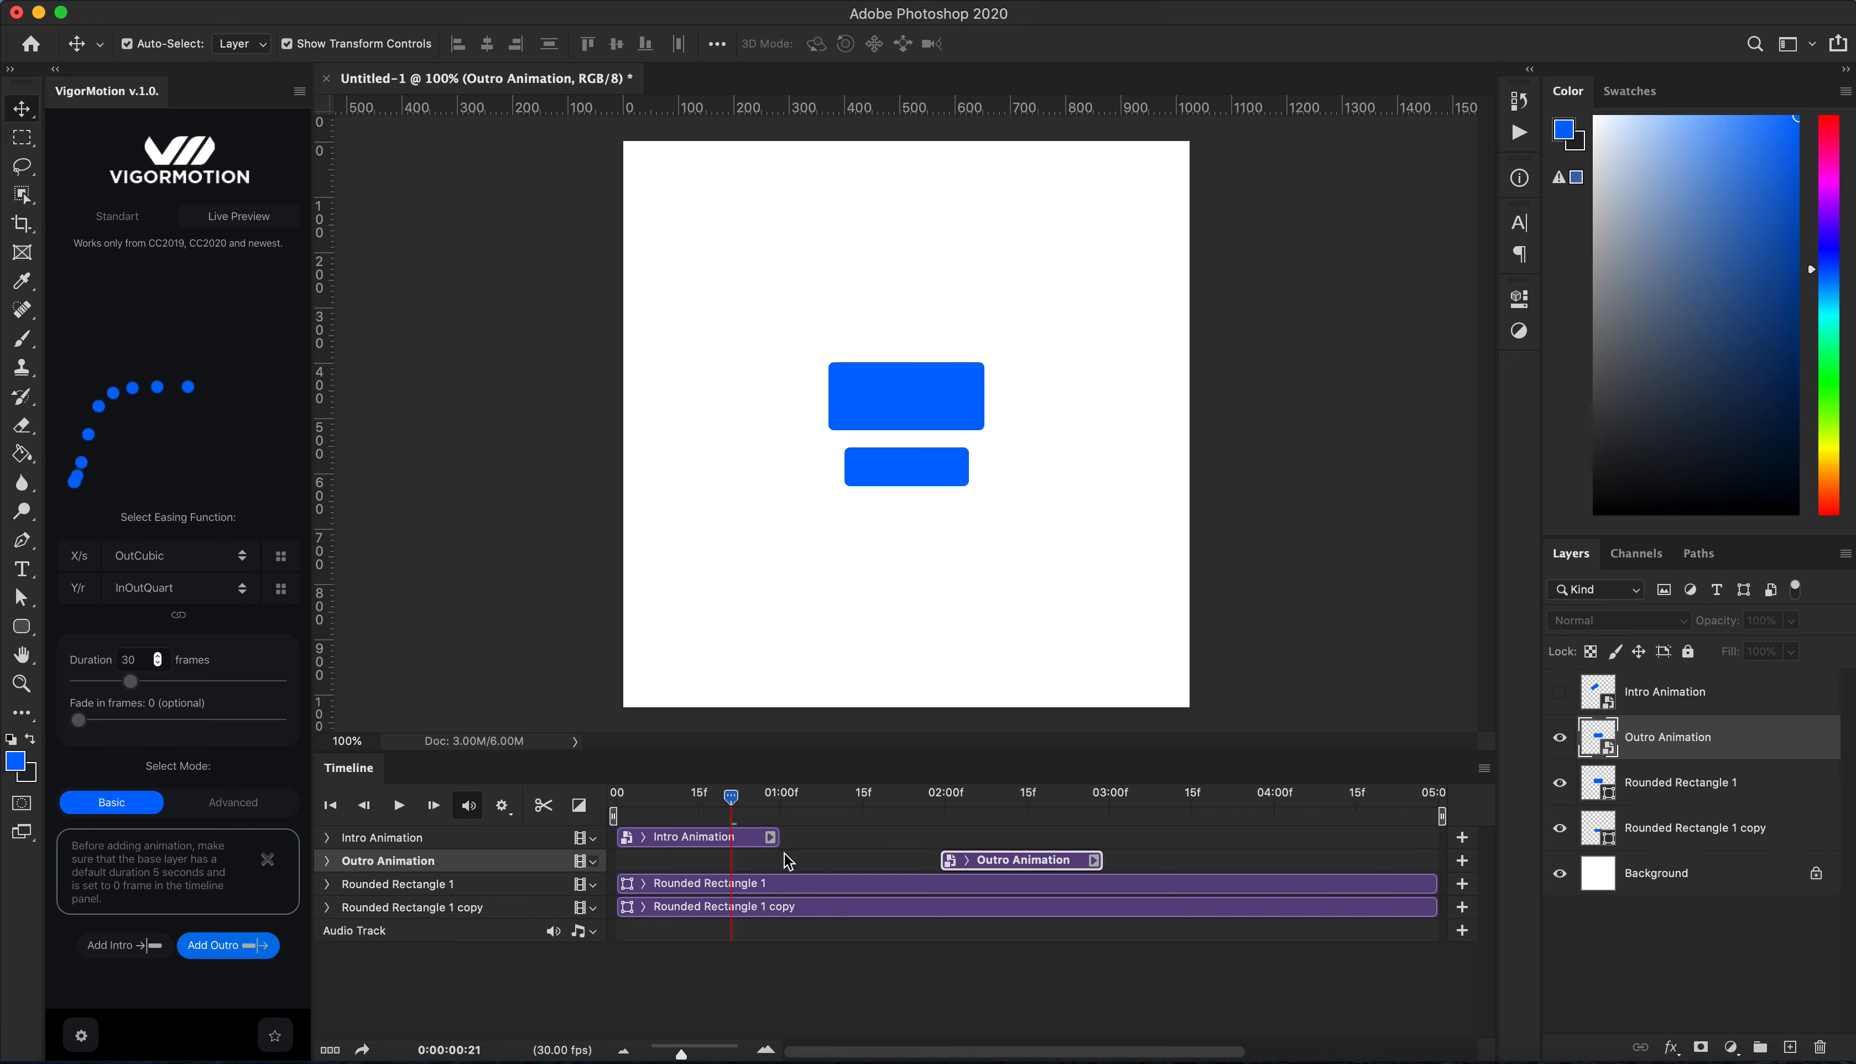
Step: Trim the Rounded Rectangle 1 clip to run from 01:00f to about 02:00f
click(779, 880)
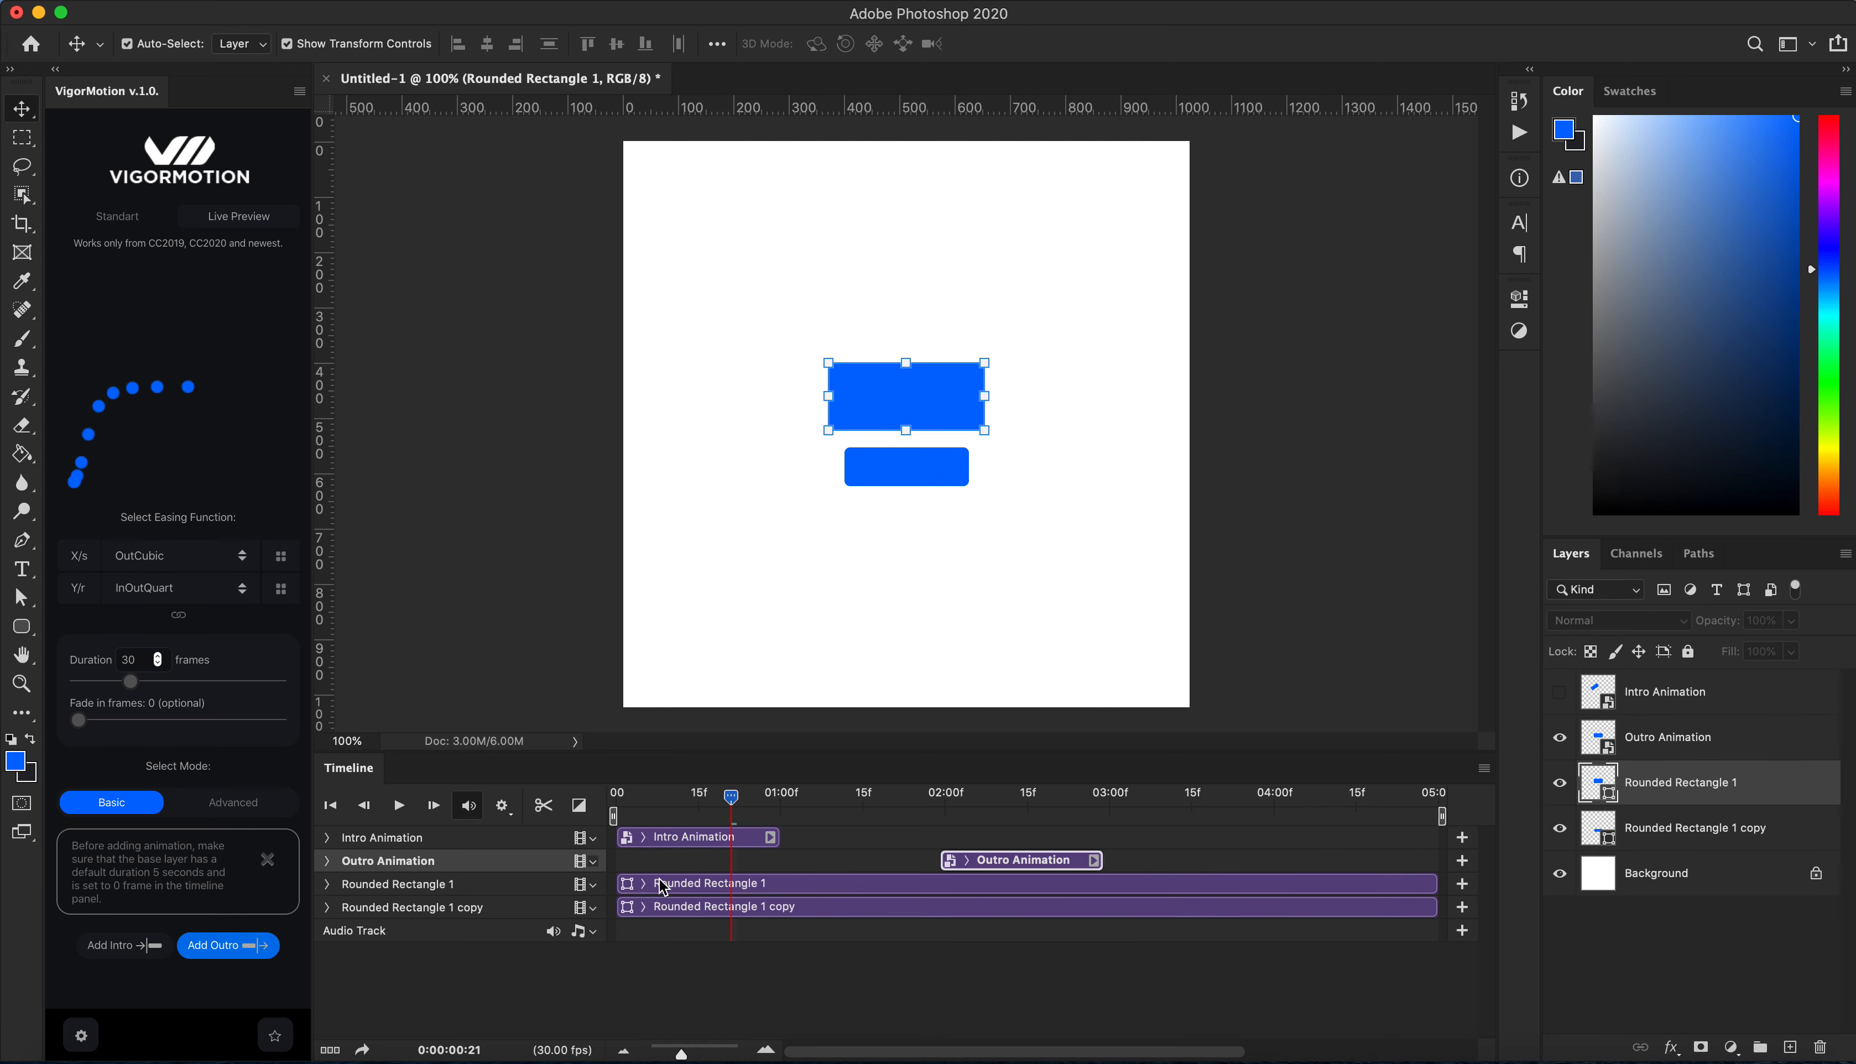
drag(619, 886, 782, 886)
drag(1436, 887, 938, 885)
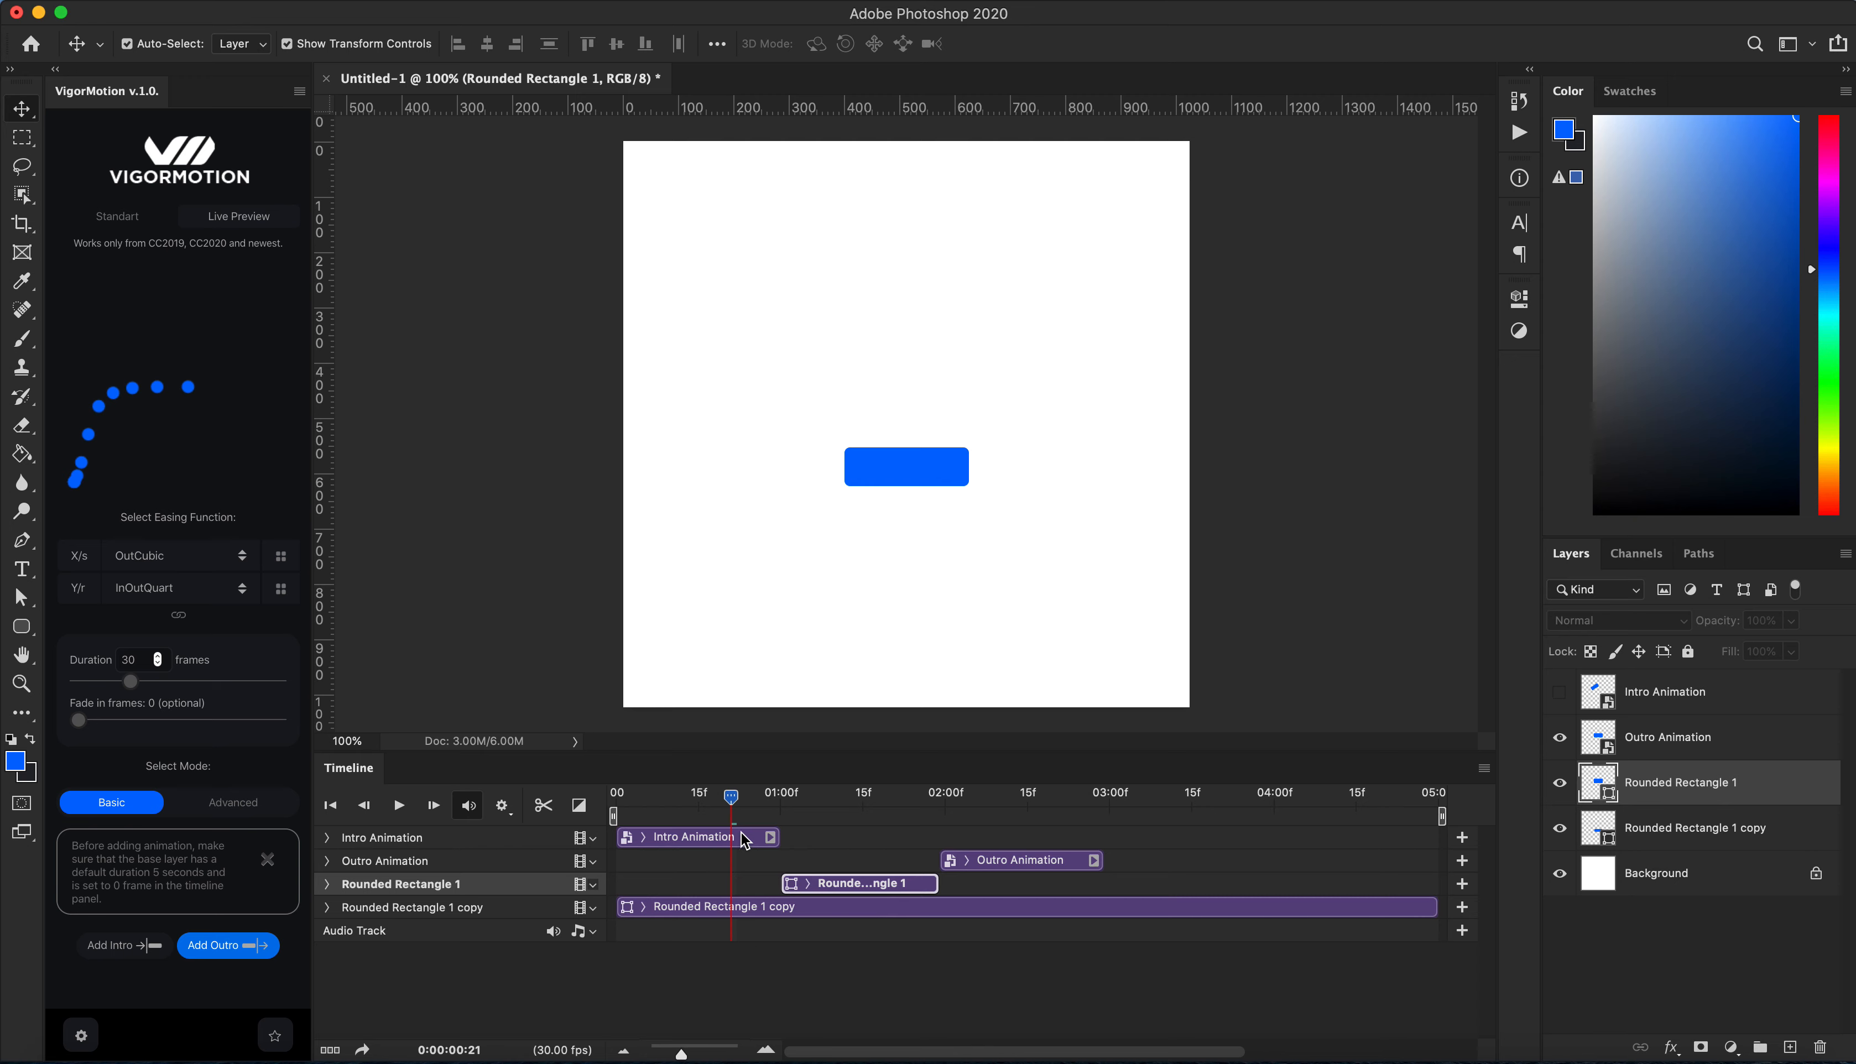
Step: Shorten the work area to end at about 03:00f and play the animation
drag(1442, 815, 1130, 816)
click(399, 808)
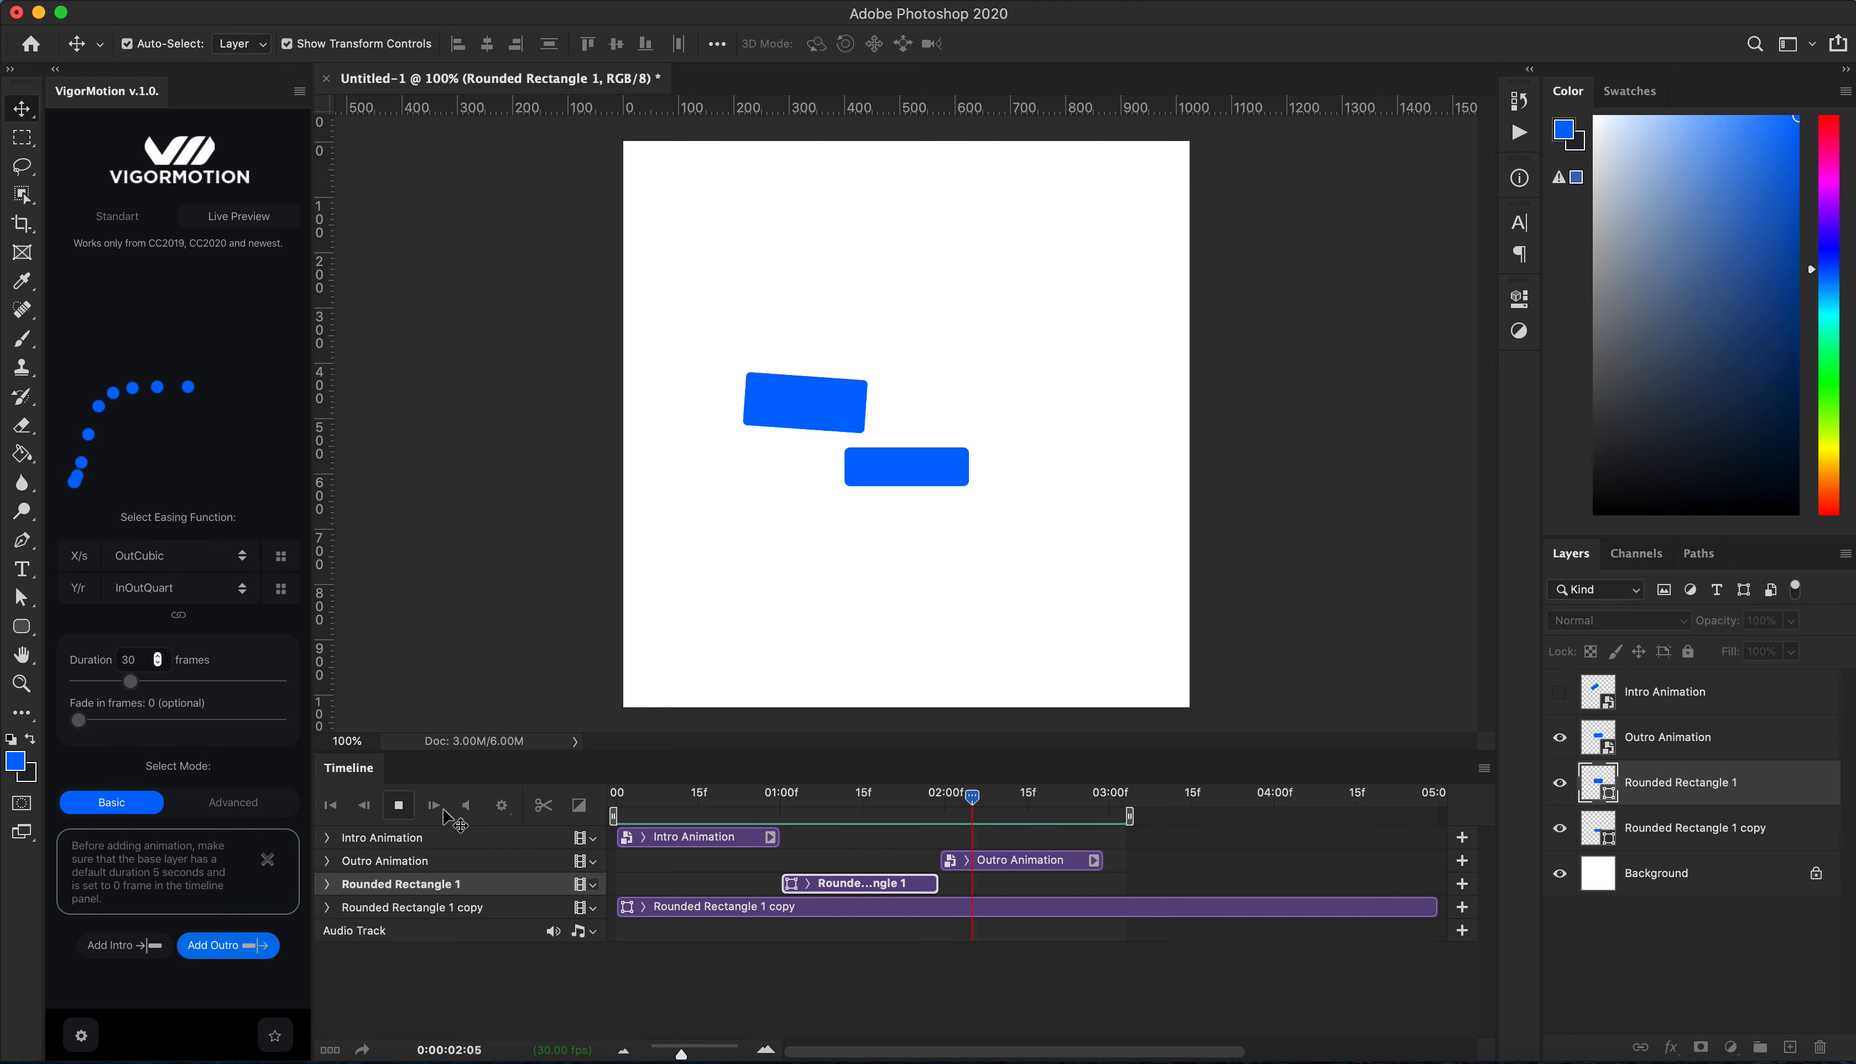
key(space)
Step: Show the Intro Animation layer again and play the animation
click(1564, 694)
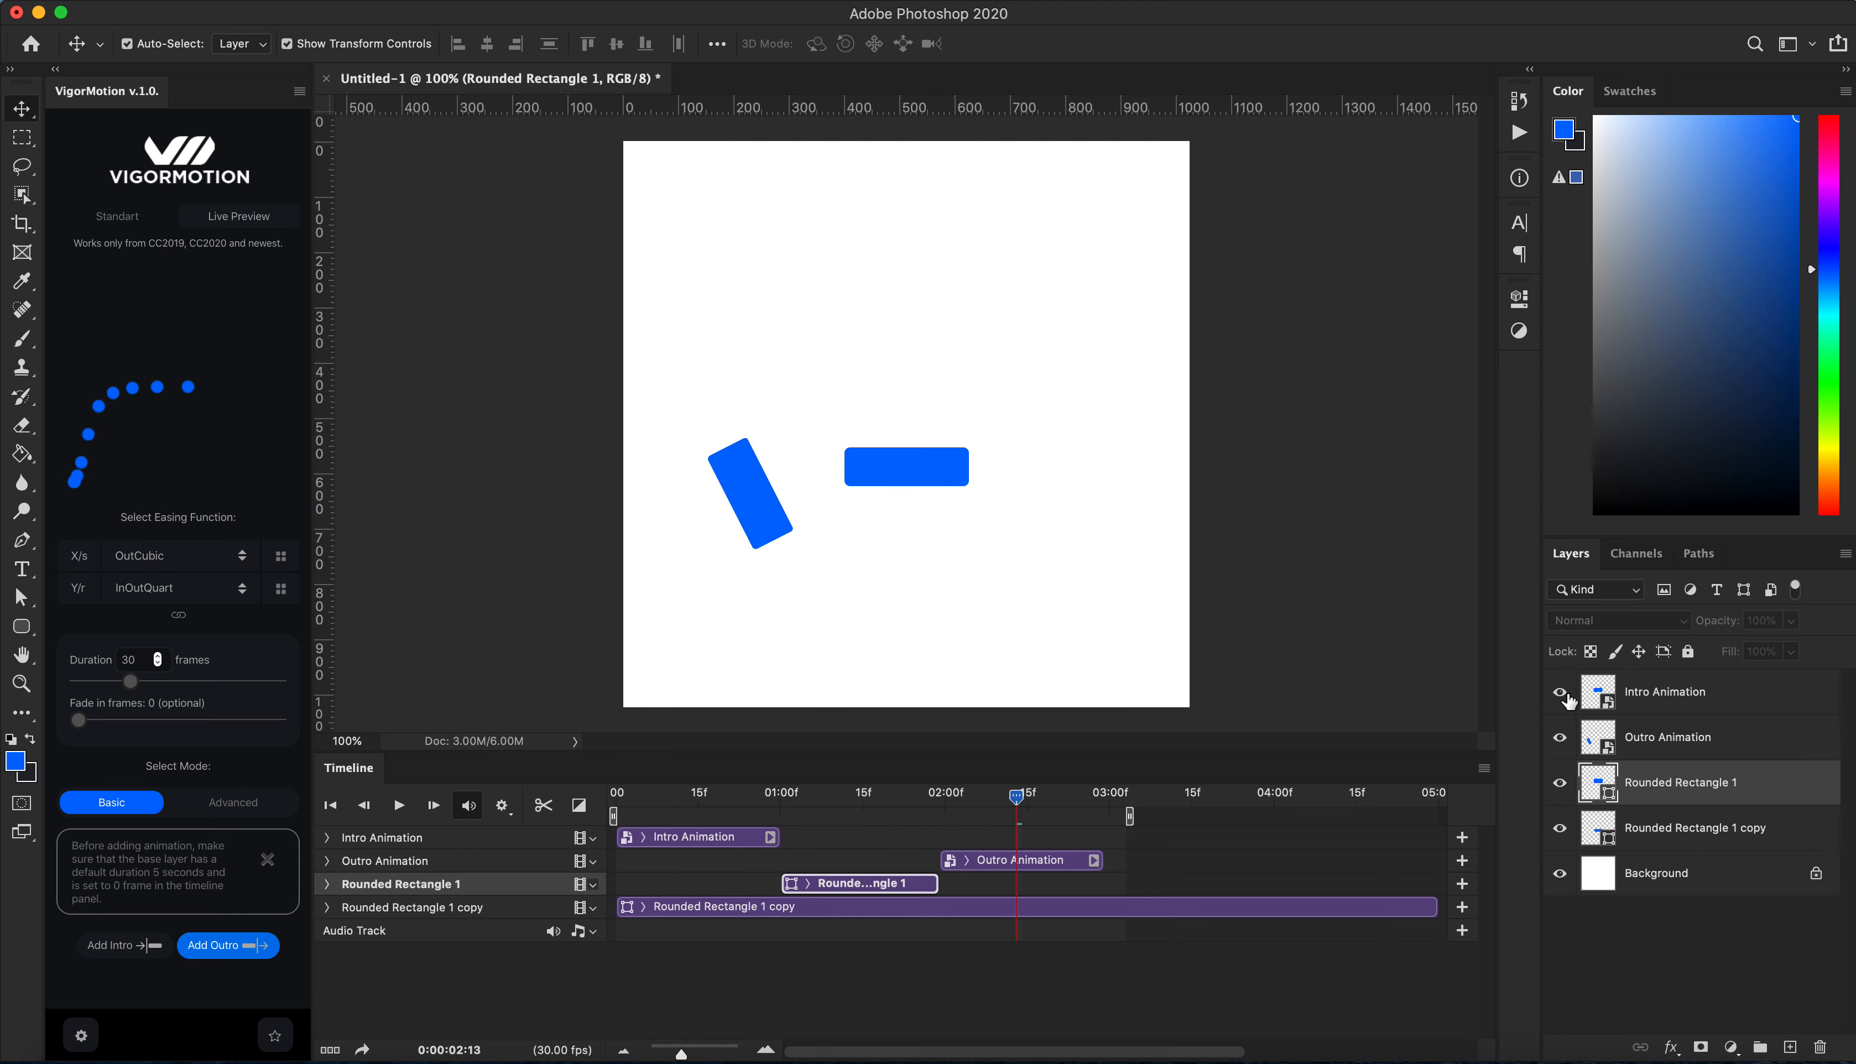
click(398, 805)
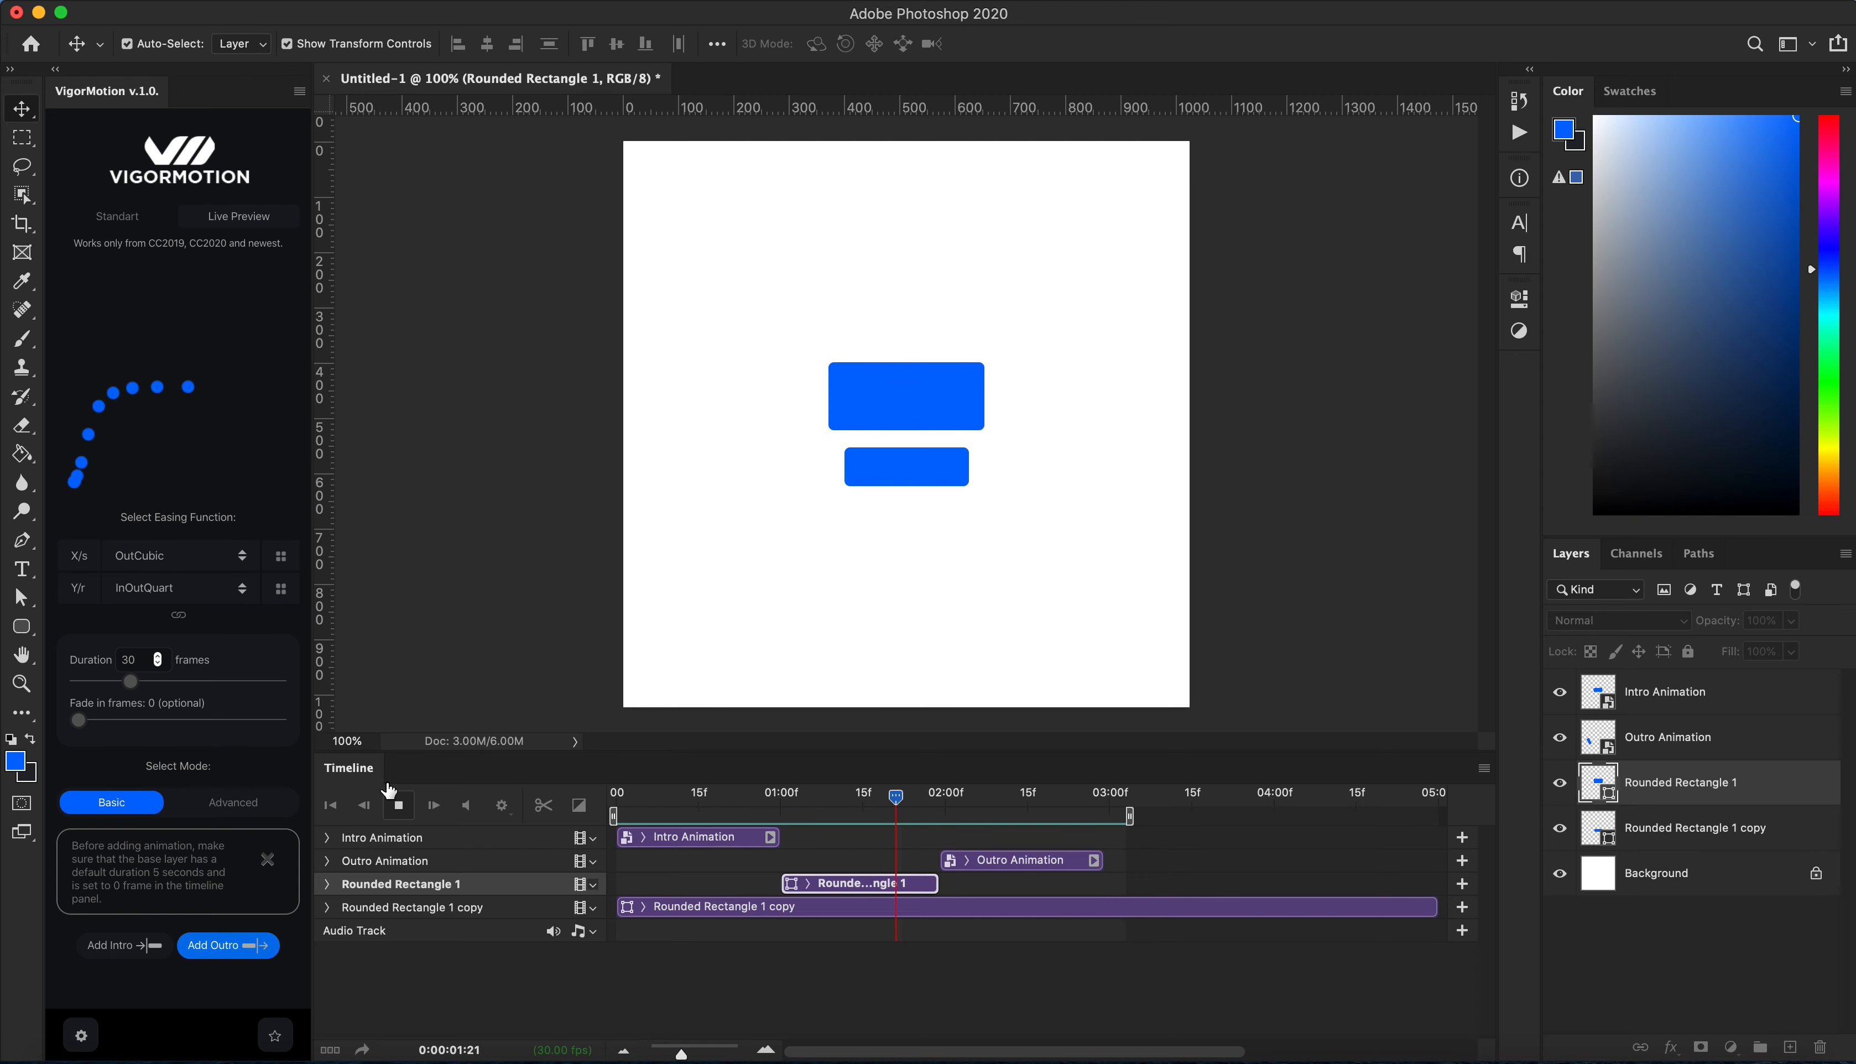
Step: Fade in the Intro Animation layer with opacity keyframes, 0% at the start and 100% about nine frames in
click(399, 807)
drag(662, 805, 618, 796)
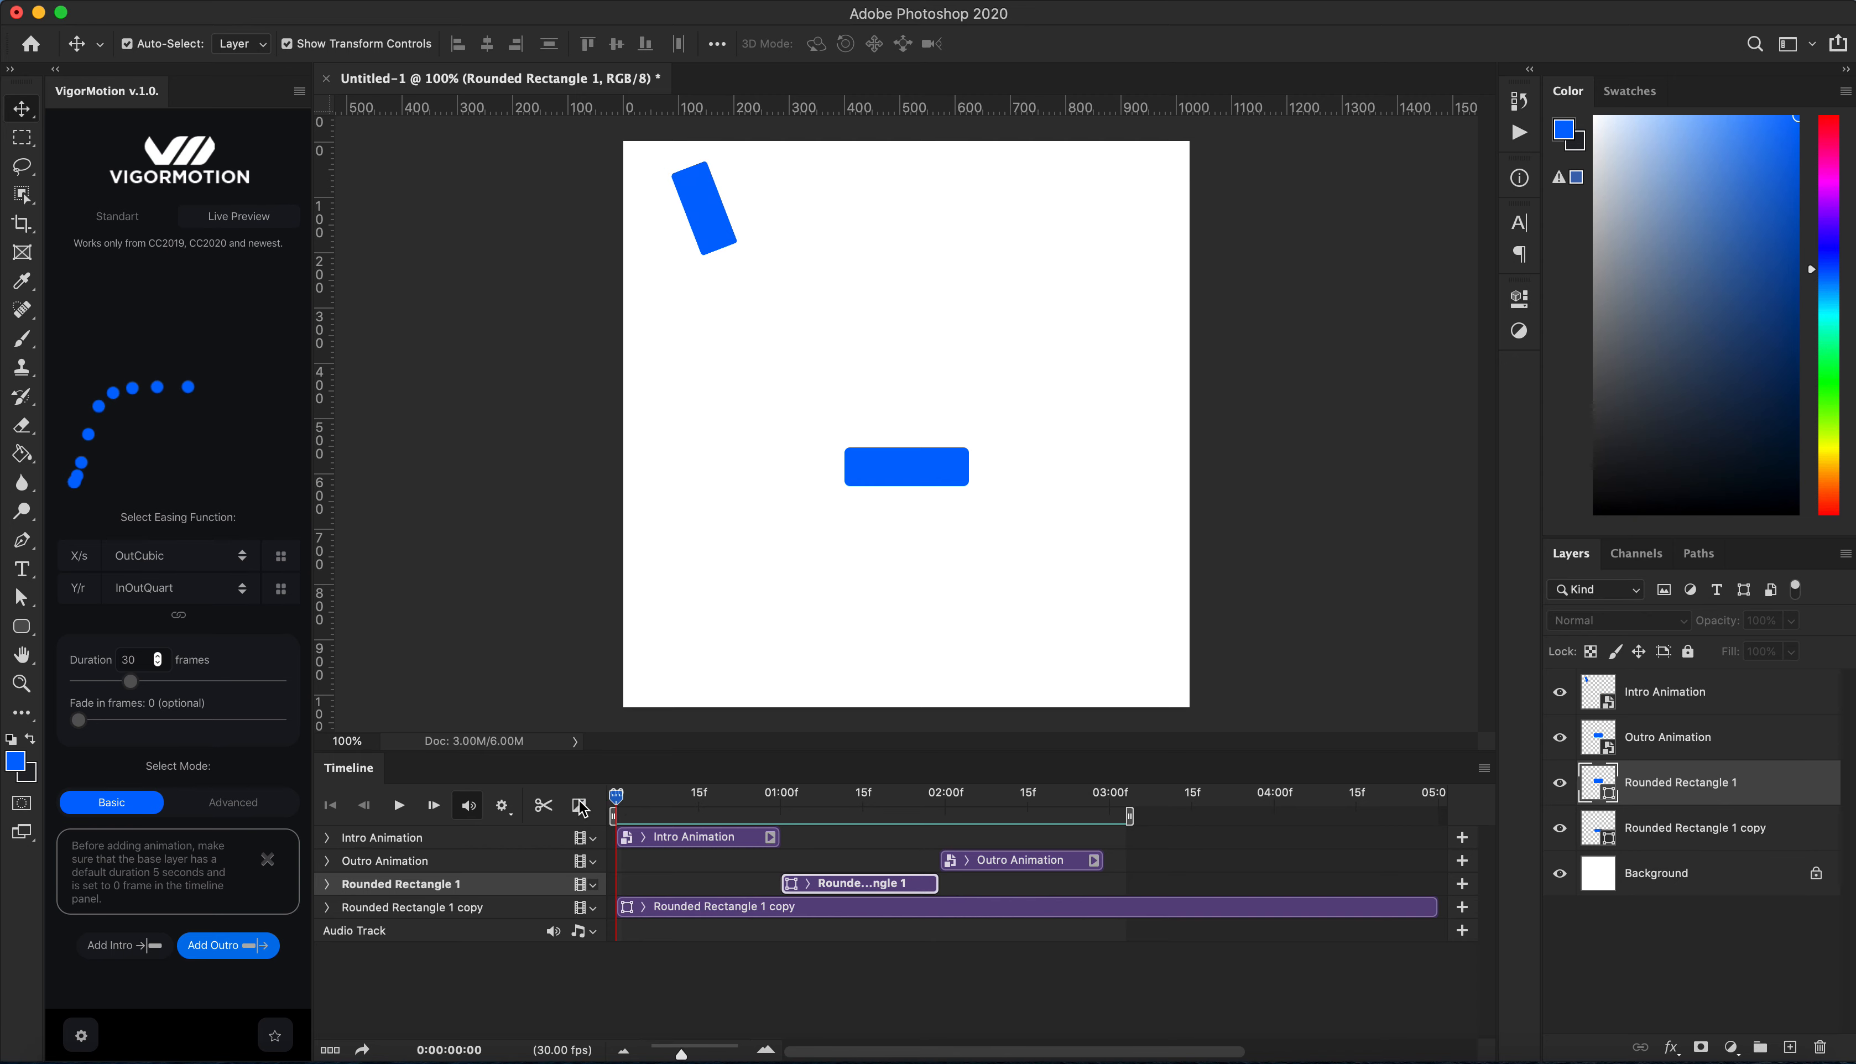
click(328, 839)
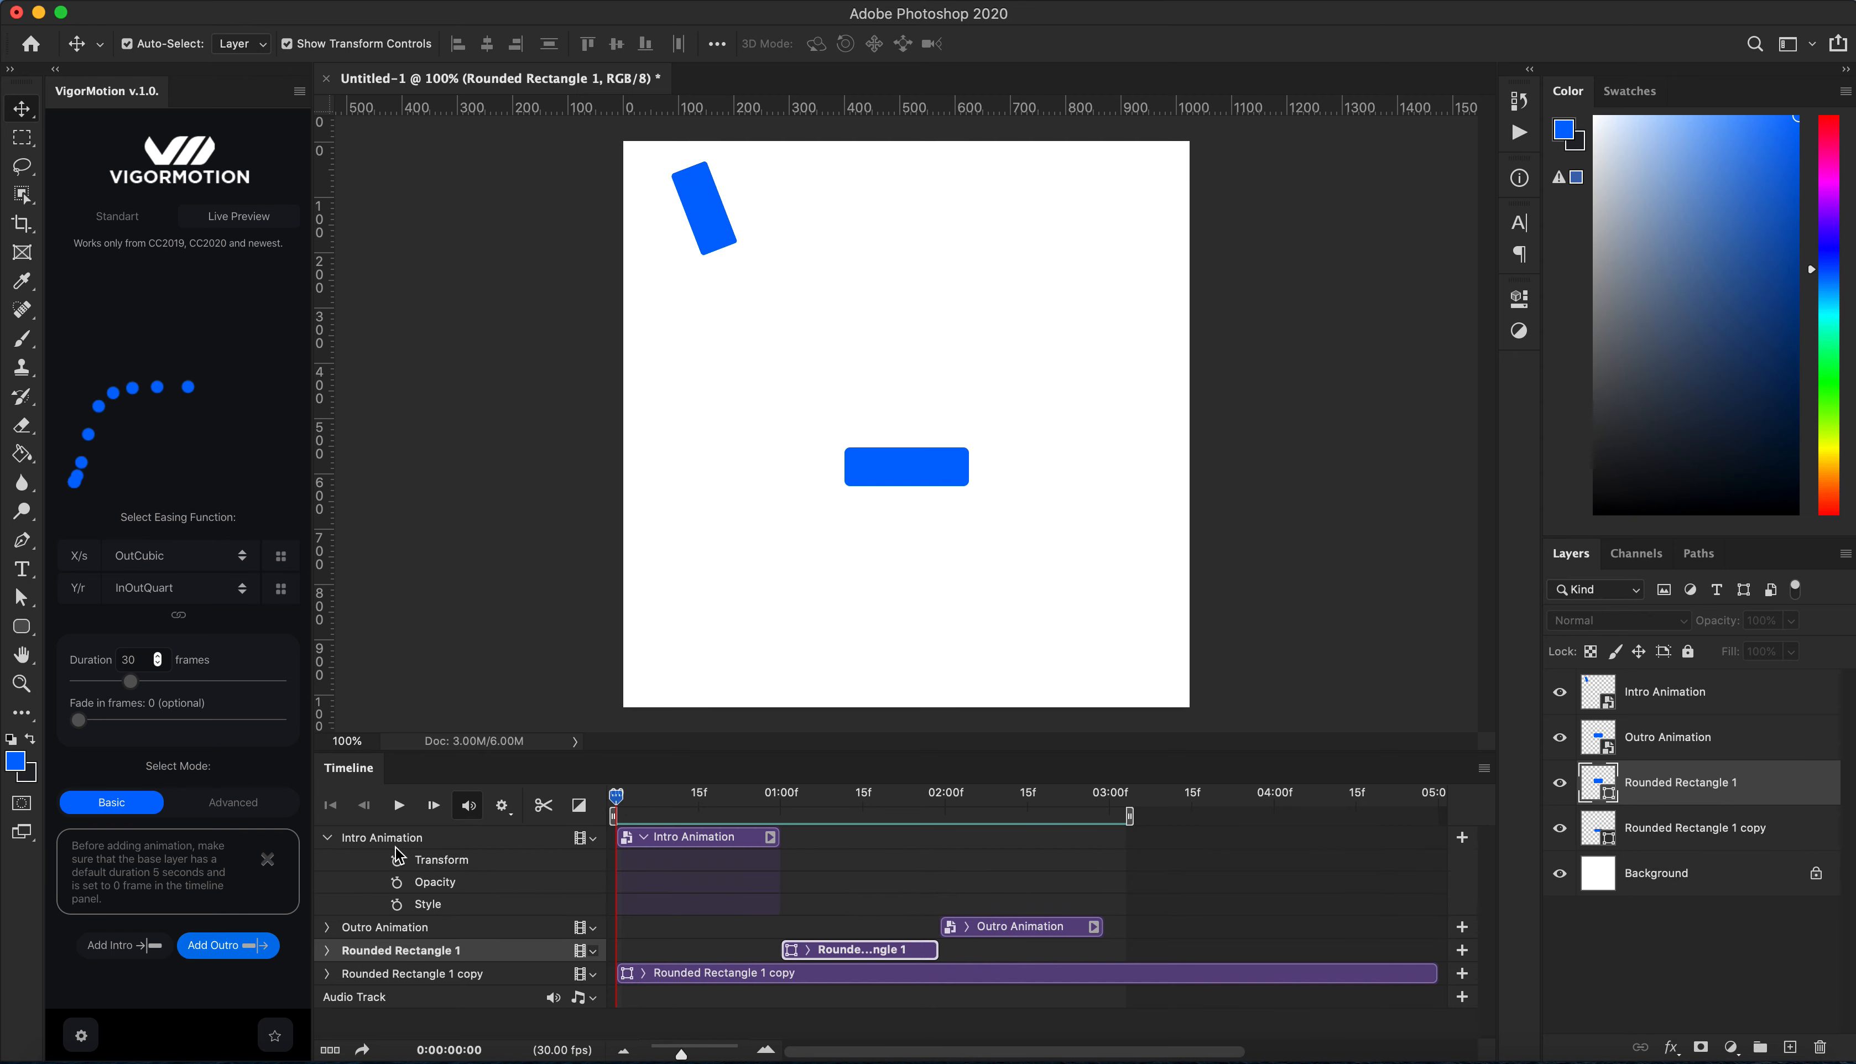
click(395, 881)
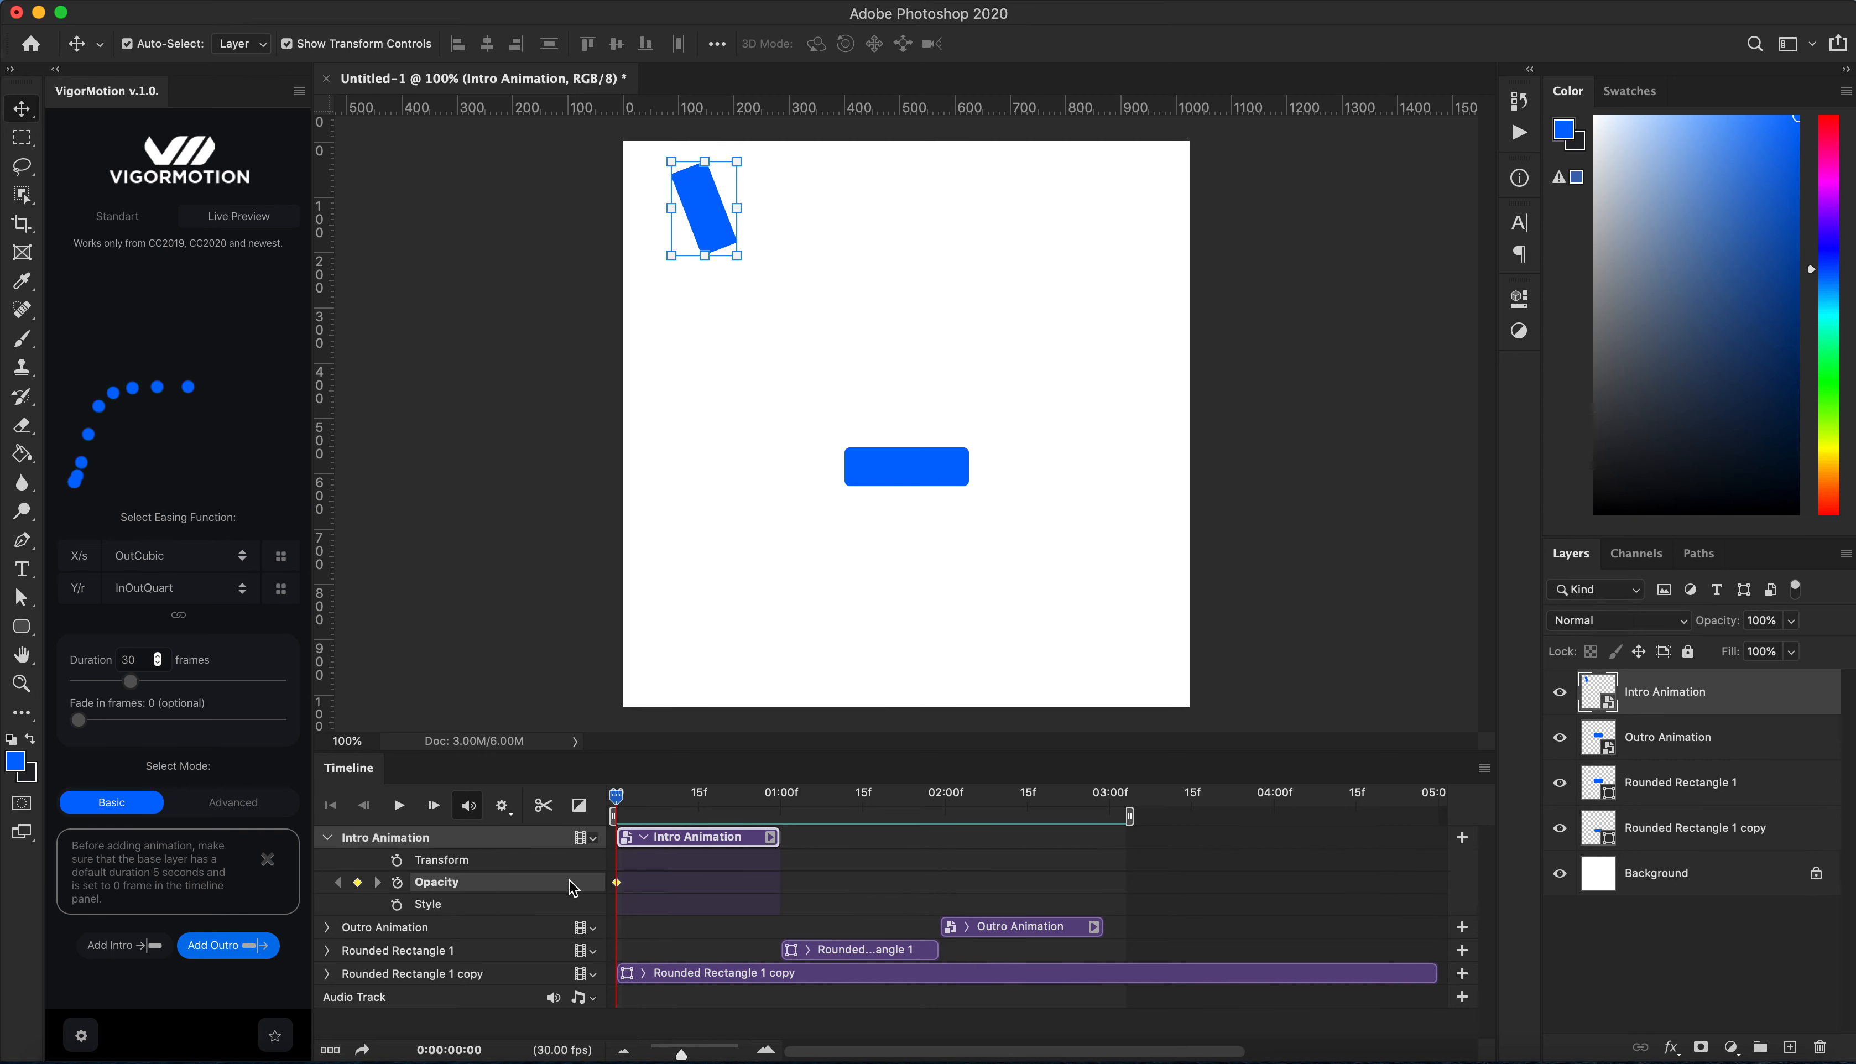
drag(620, 880, 666, 882)
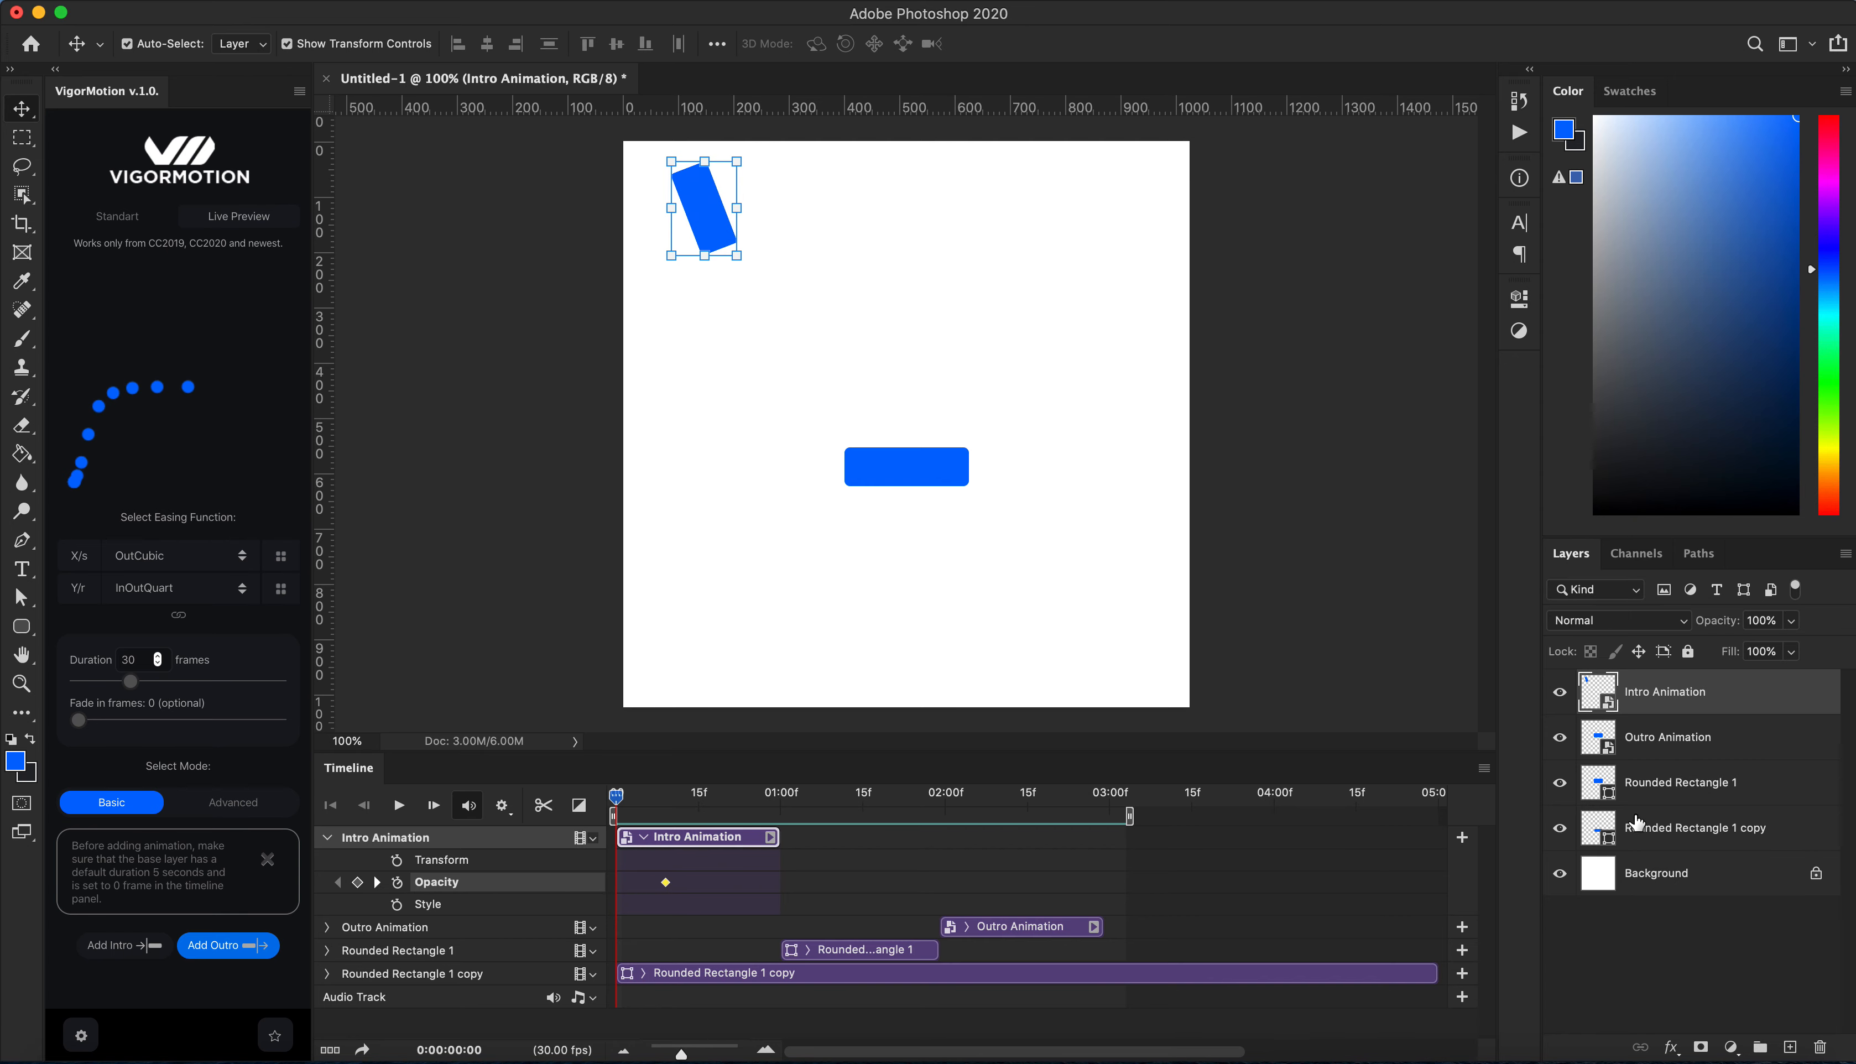
click(1793, 622)
drag(1791, 646, 1624, 642)
Step: Fade out the Outro Animation layer with opacity keyframes from about 02:14 to 0% at about 02:27
drag(616, 796, 1024, 817)
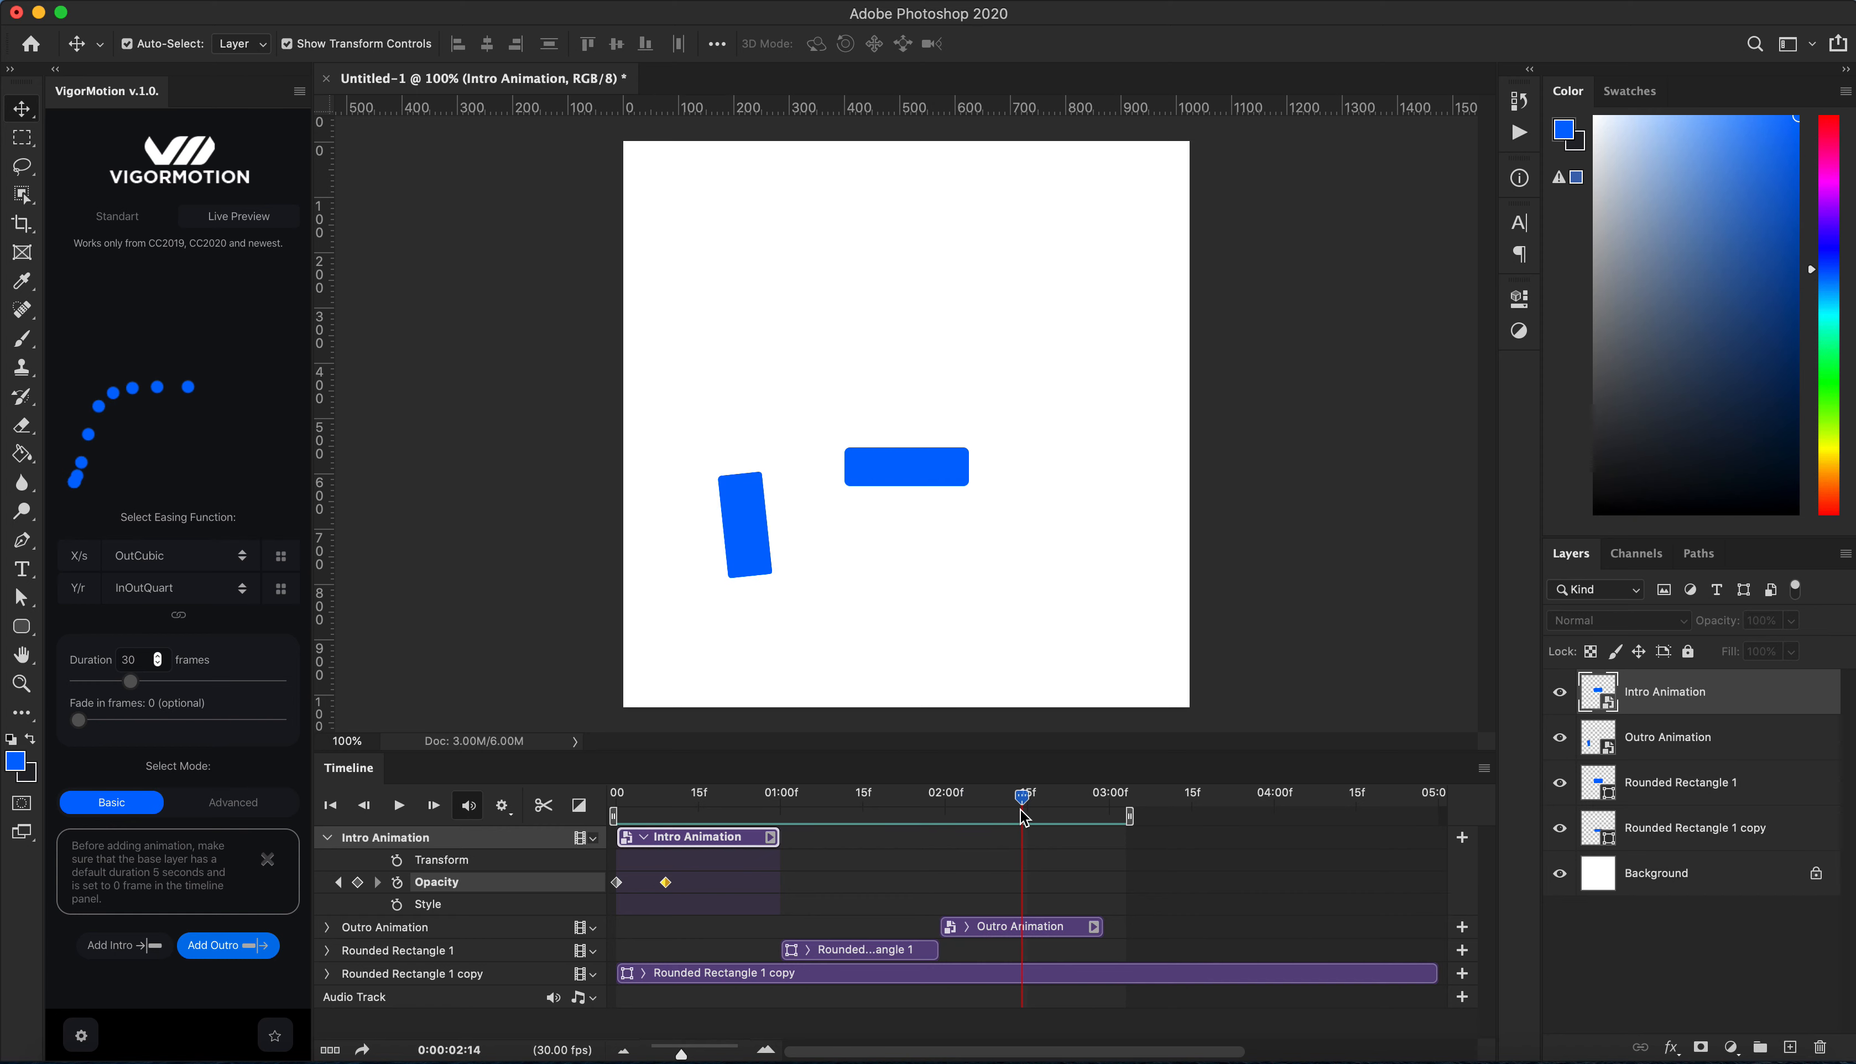
click(327, 927)
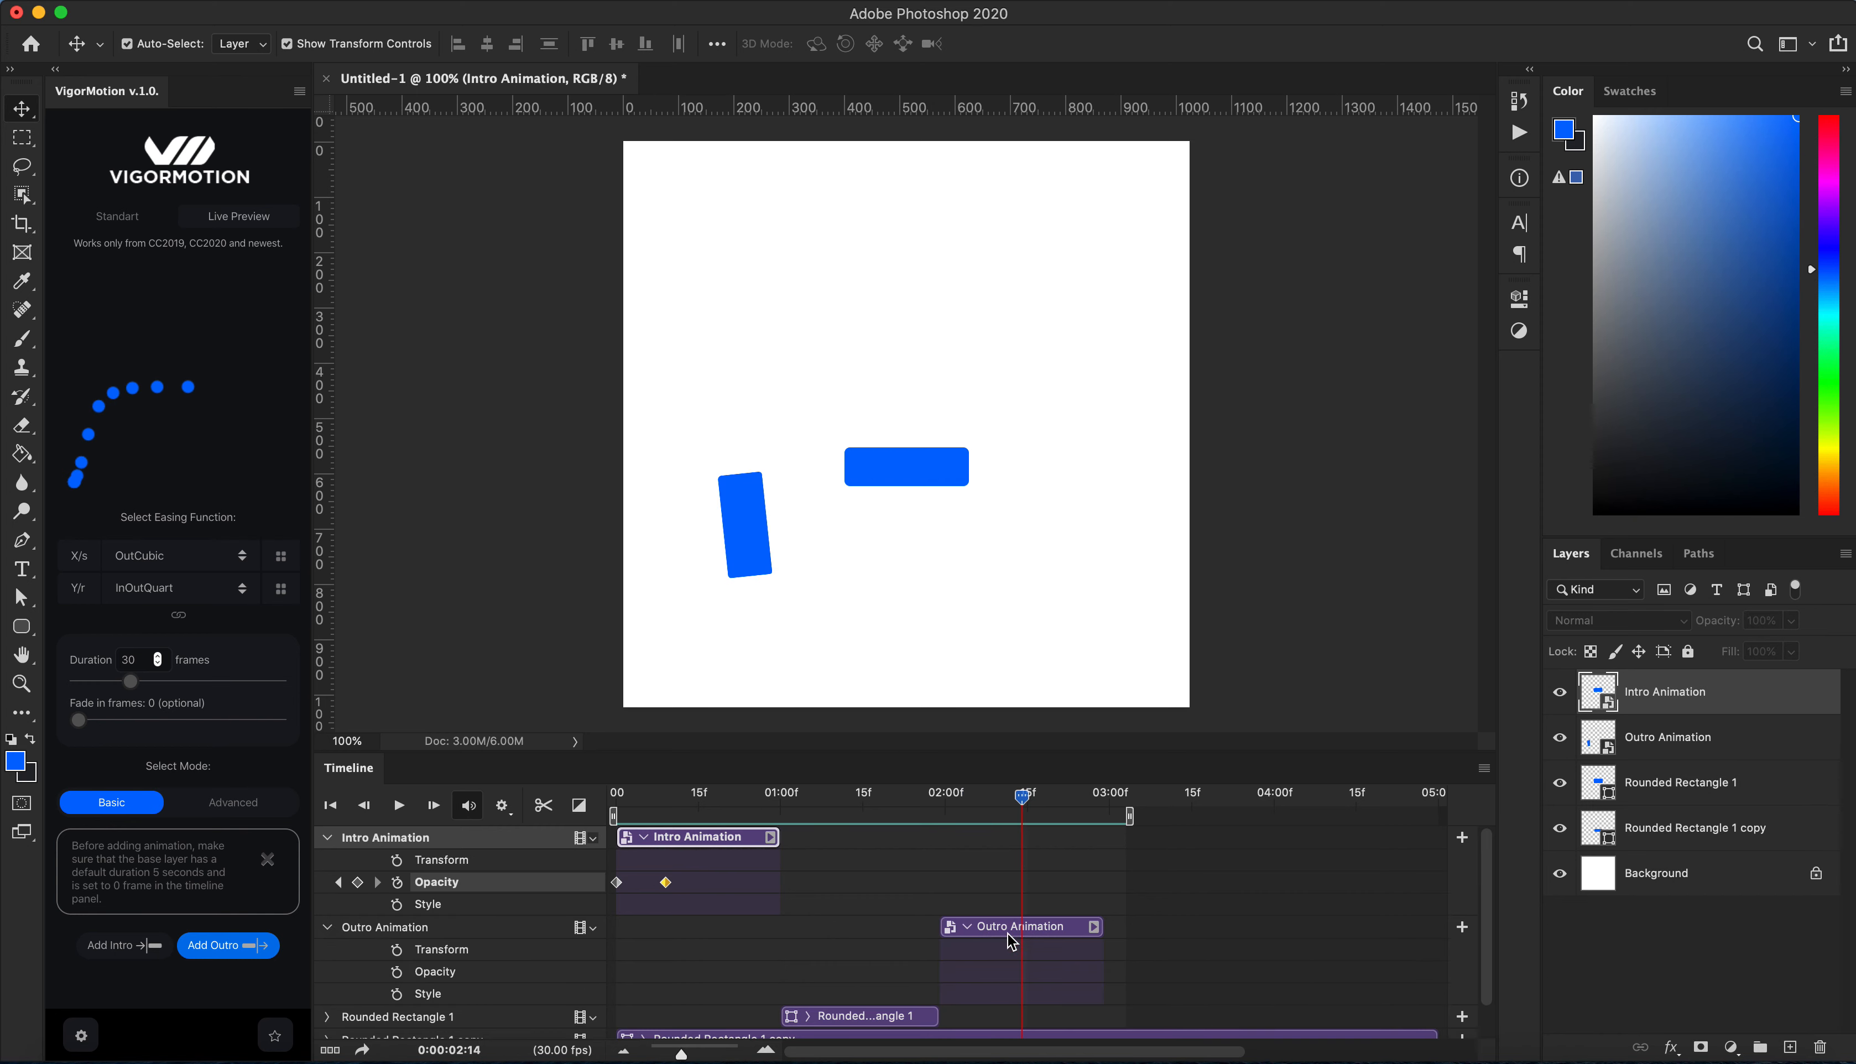
click(398, 972)
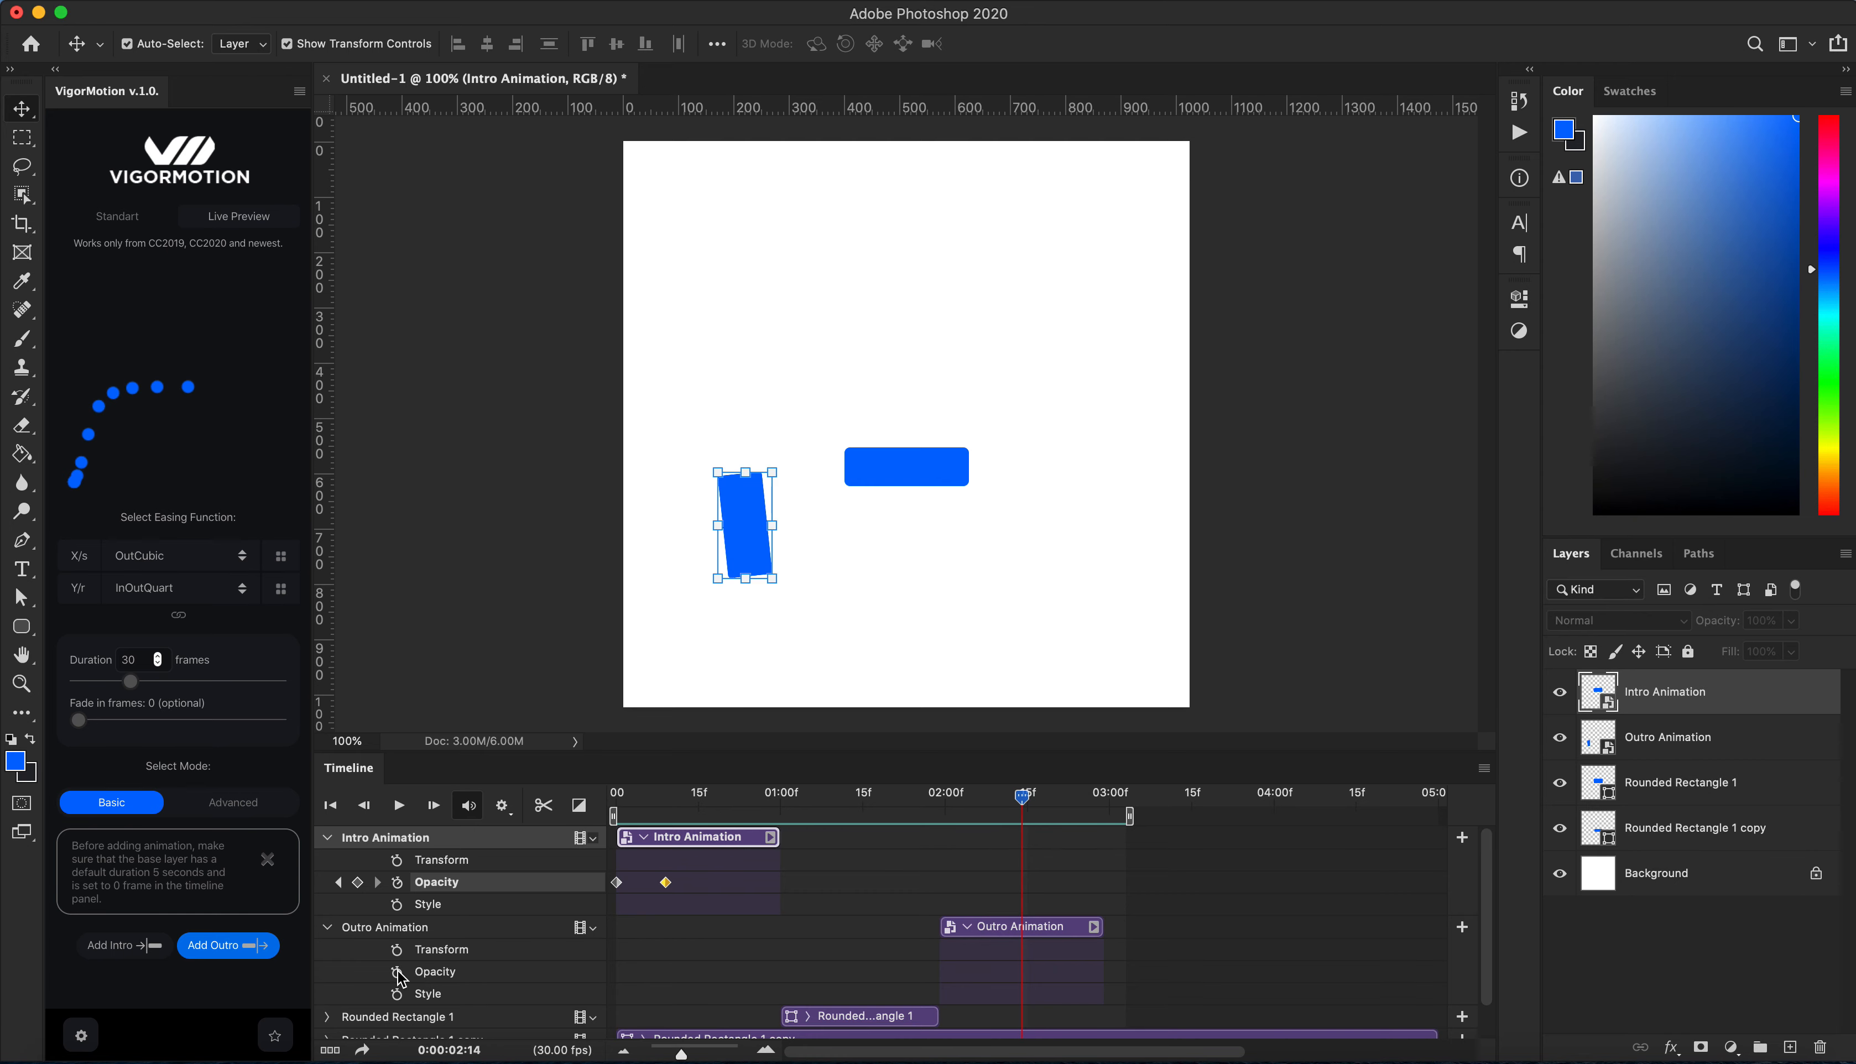
drag(1027, 801, 1094, 797)
drag(1718, 621, 1635, 621)
Step: Rewind the playhead to the start and play the animation
drag(1094, 798, 617, 797)
click(532, 565)
key(space)
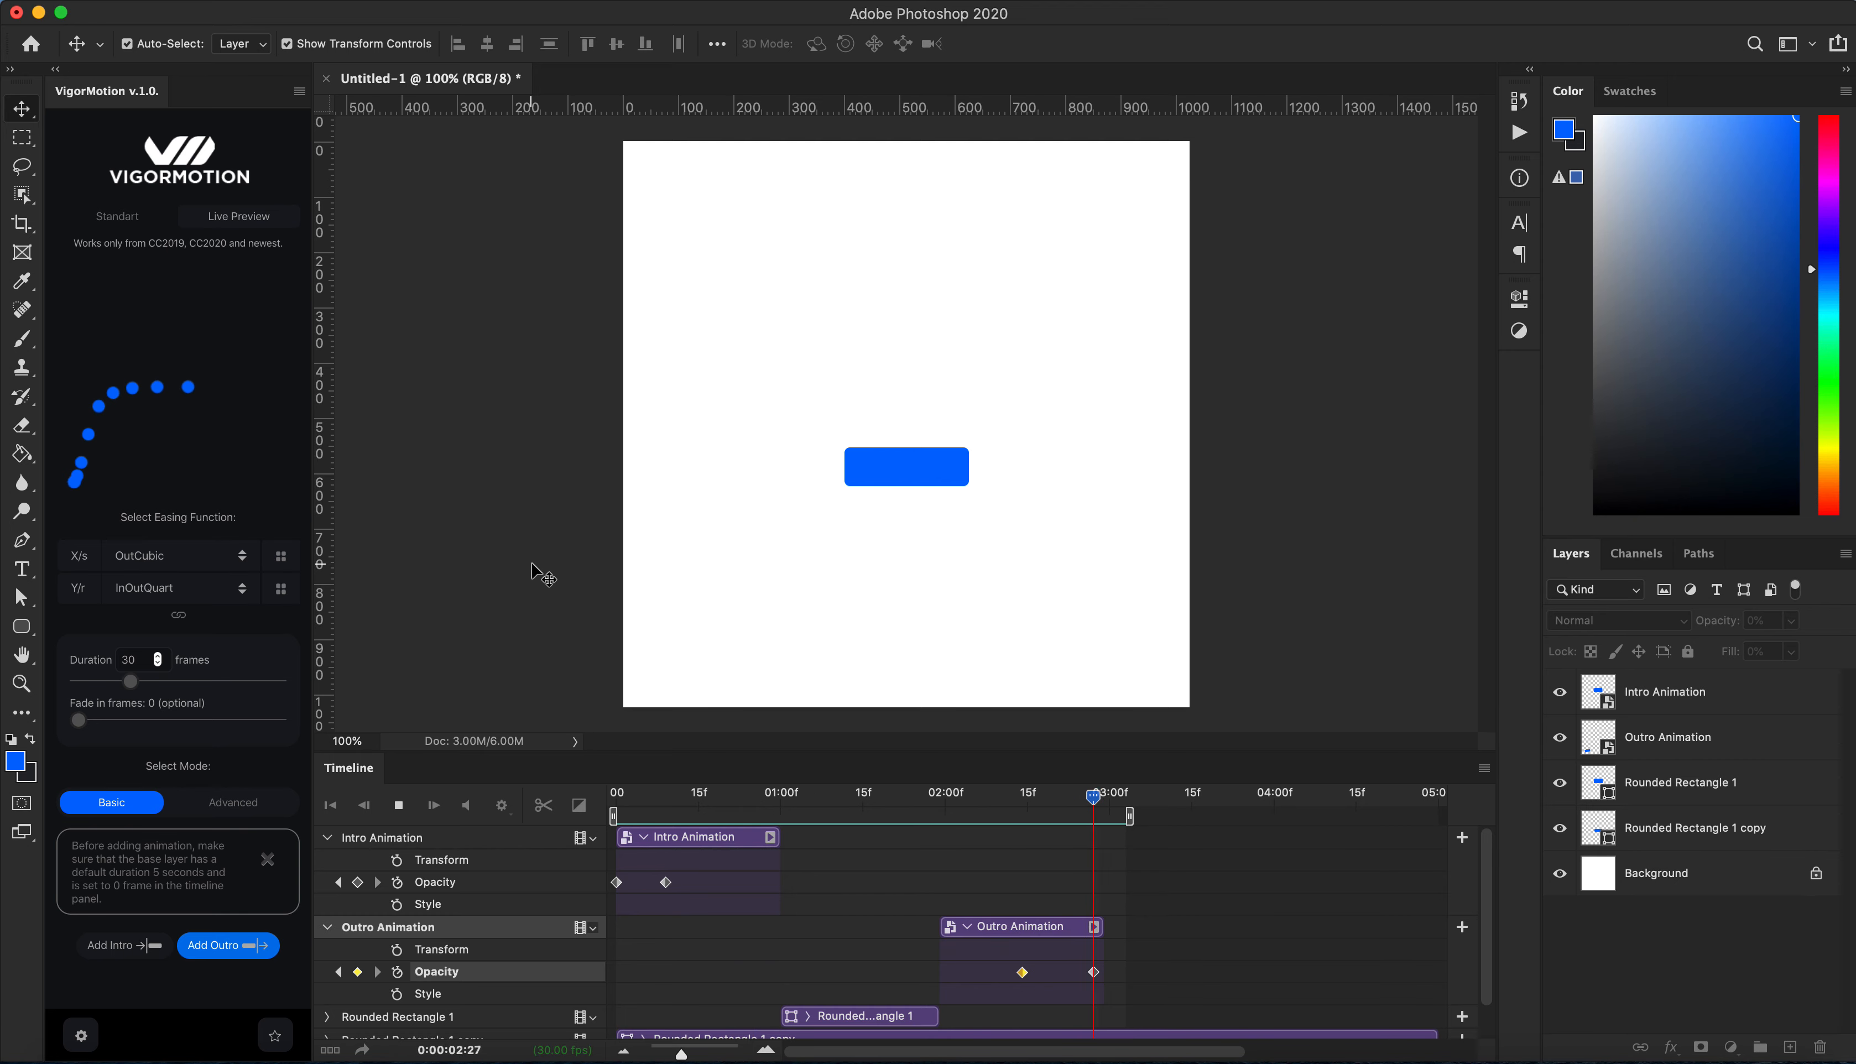
Step: Try to move the Intro Animation, Outro Animation and Rounded Rectangle 1 layers together toward the upper right with Free Transform
click(399, 805)
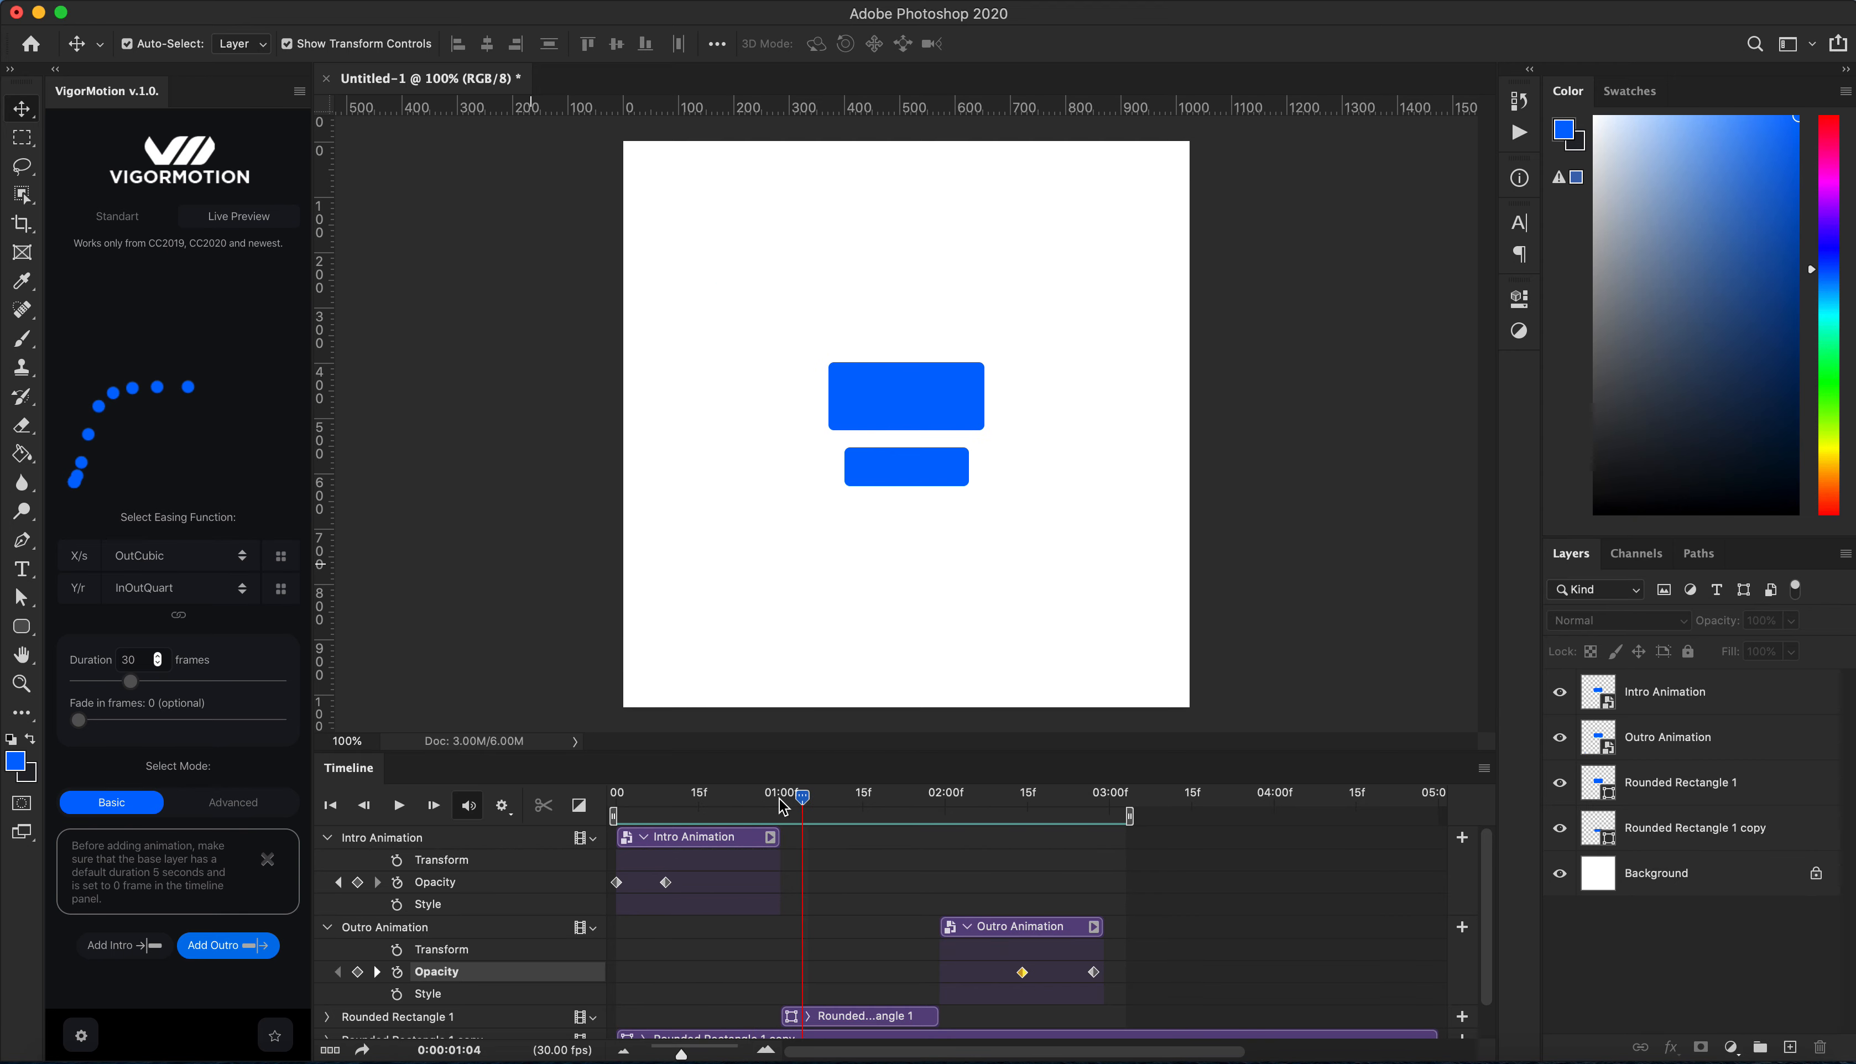
click(1643, 783)
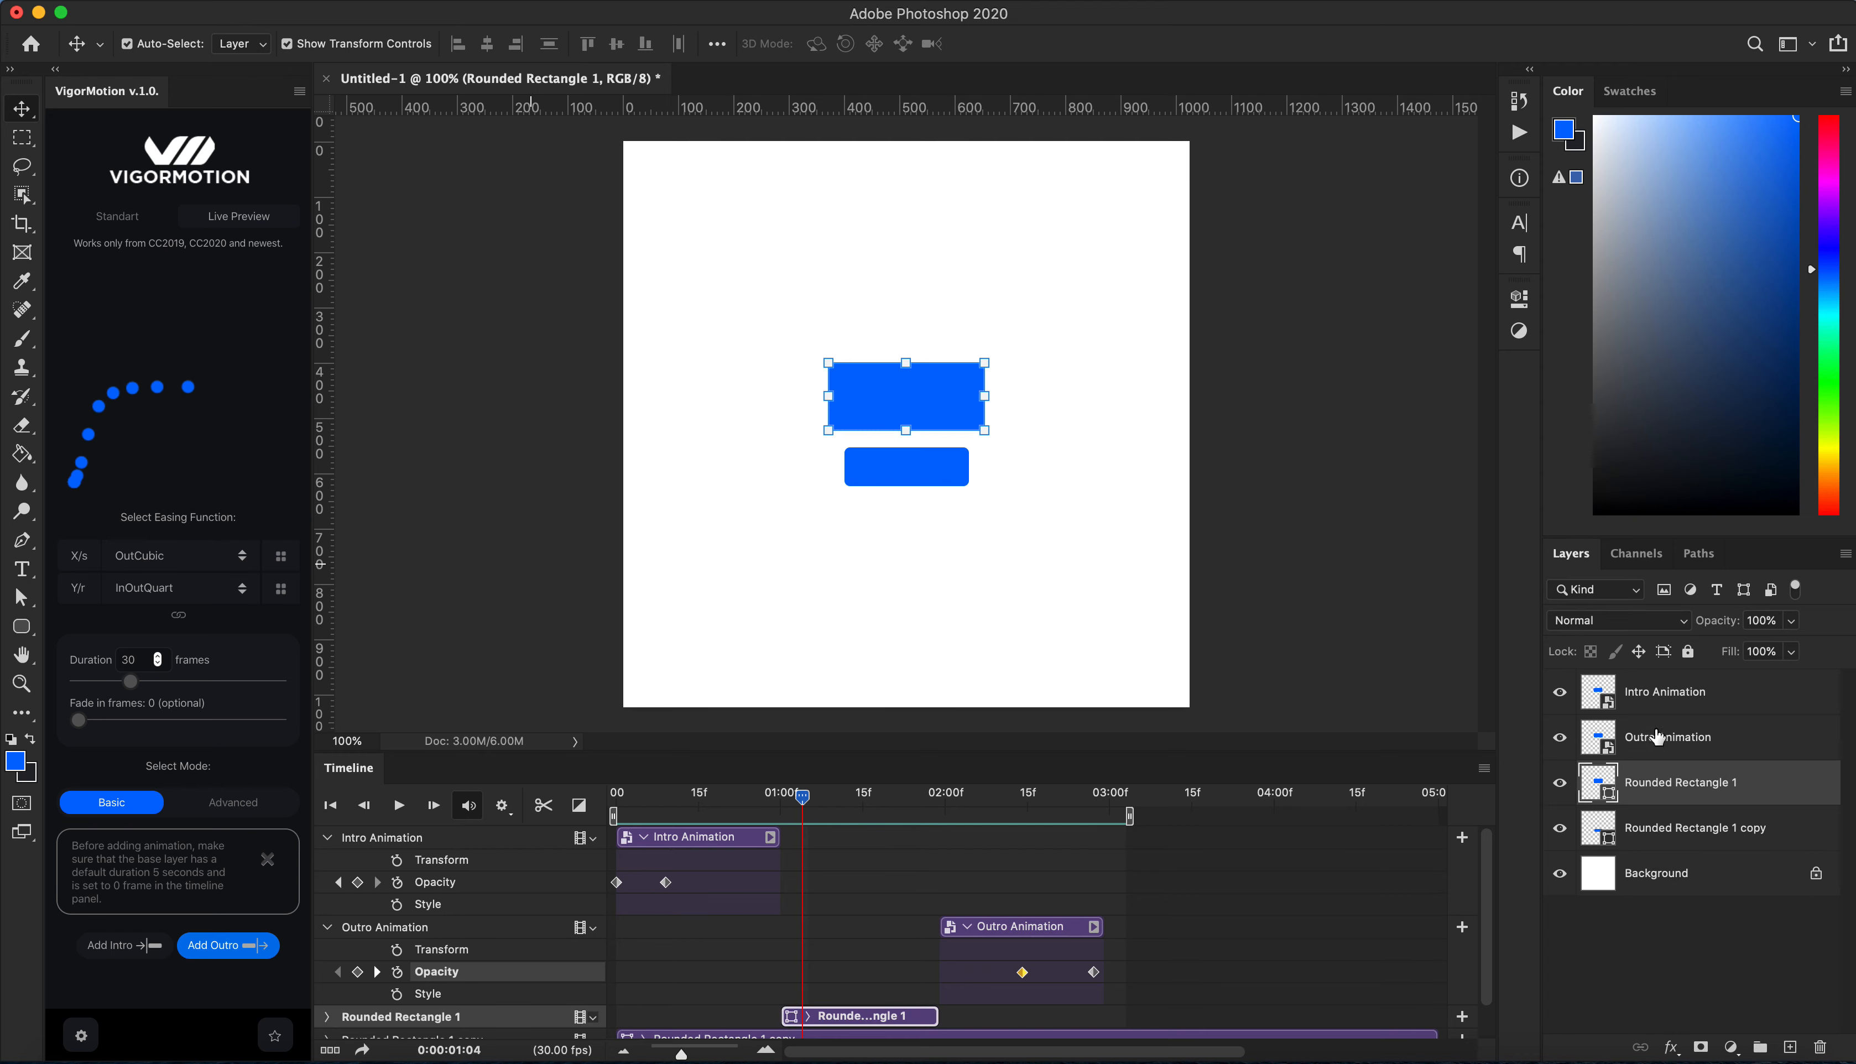
shift+click(1664, 709)
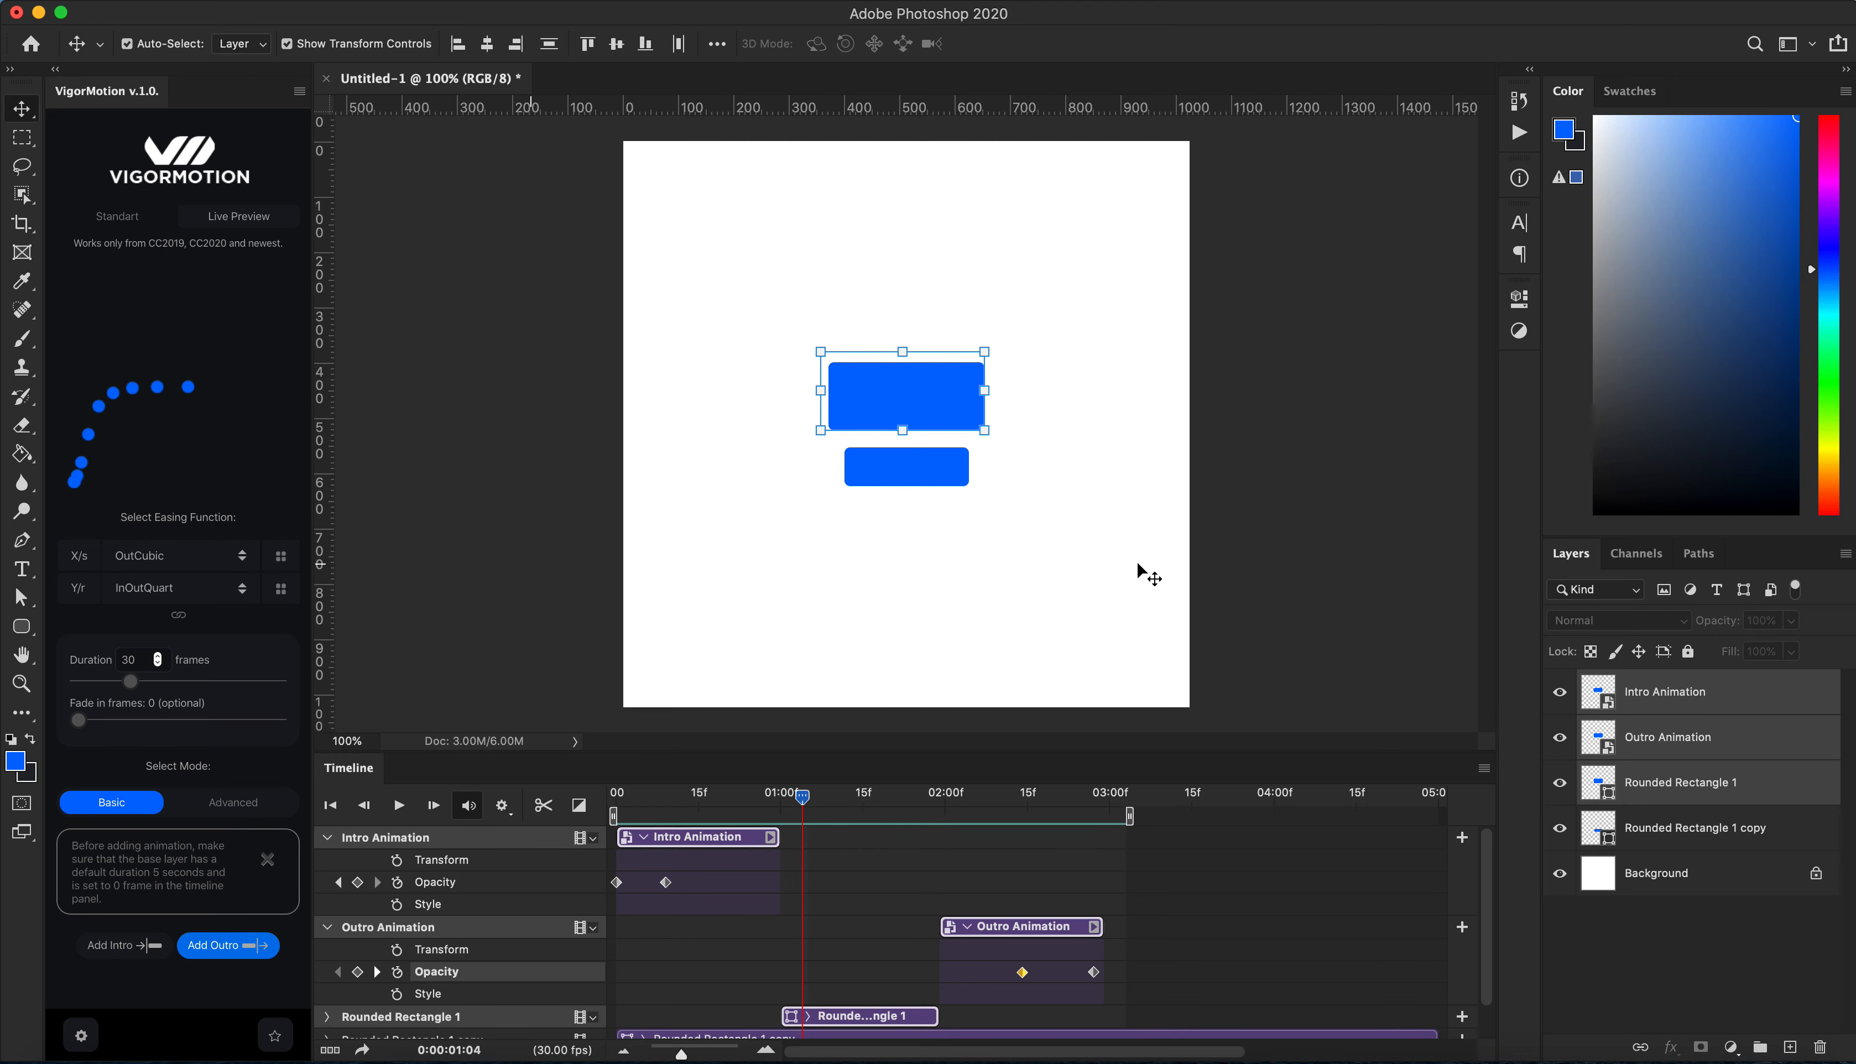
key(super+t)
drag(960, 430, 1103, 249)
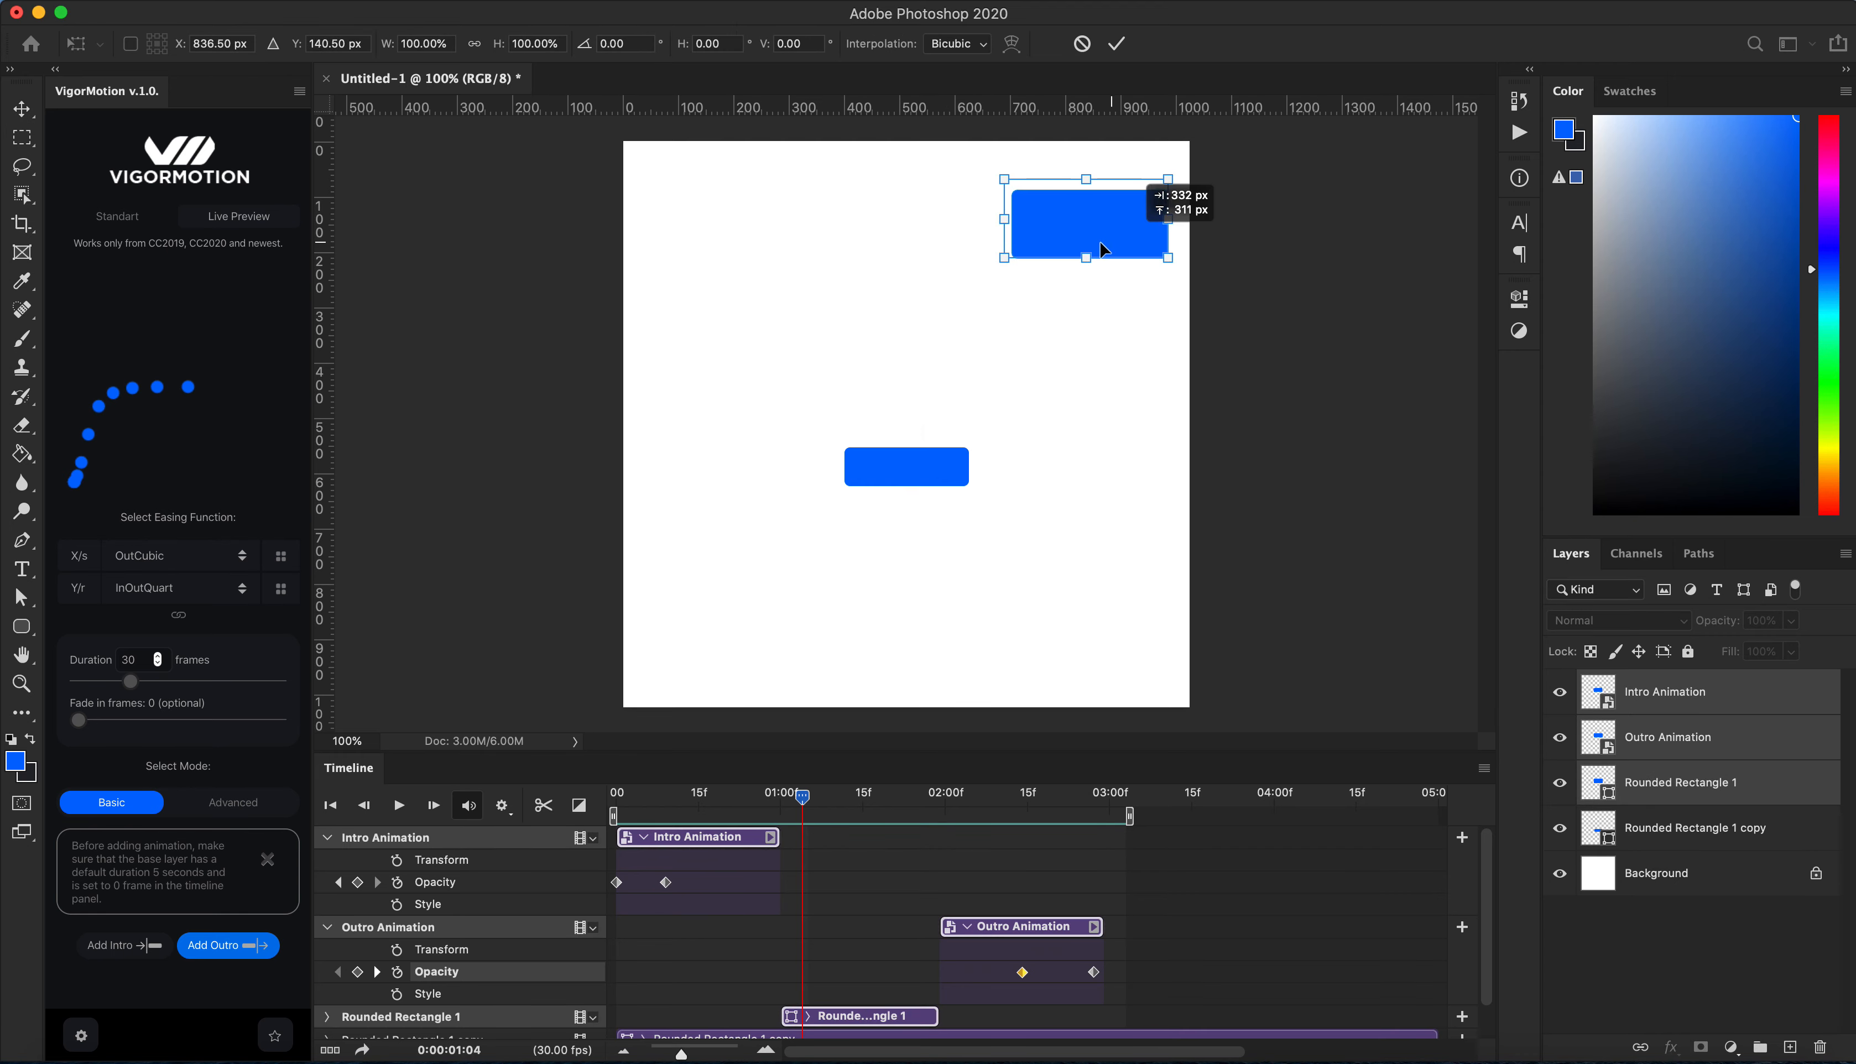
key(Return)
Step: Play the animation and undo the free transform move
click(399, 805)
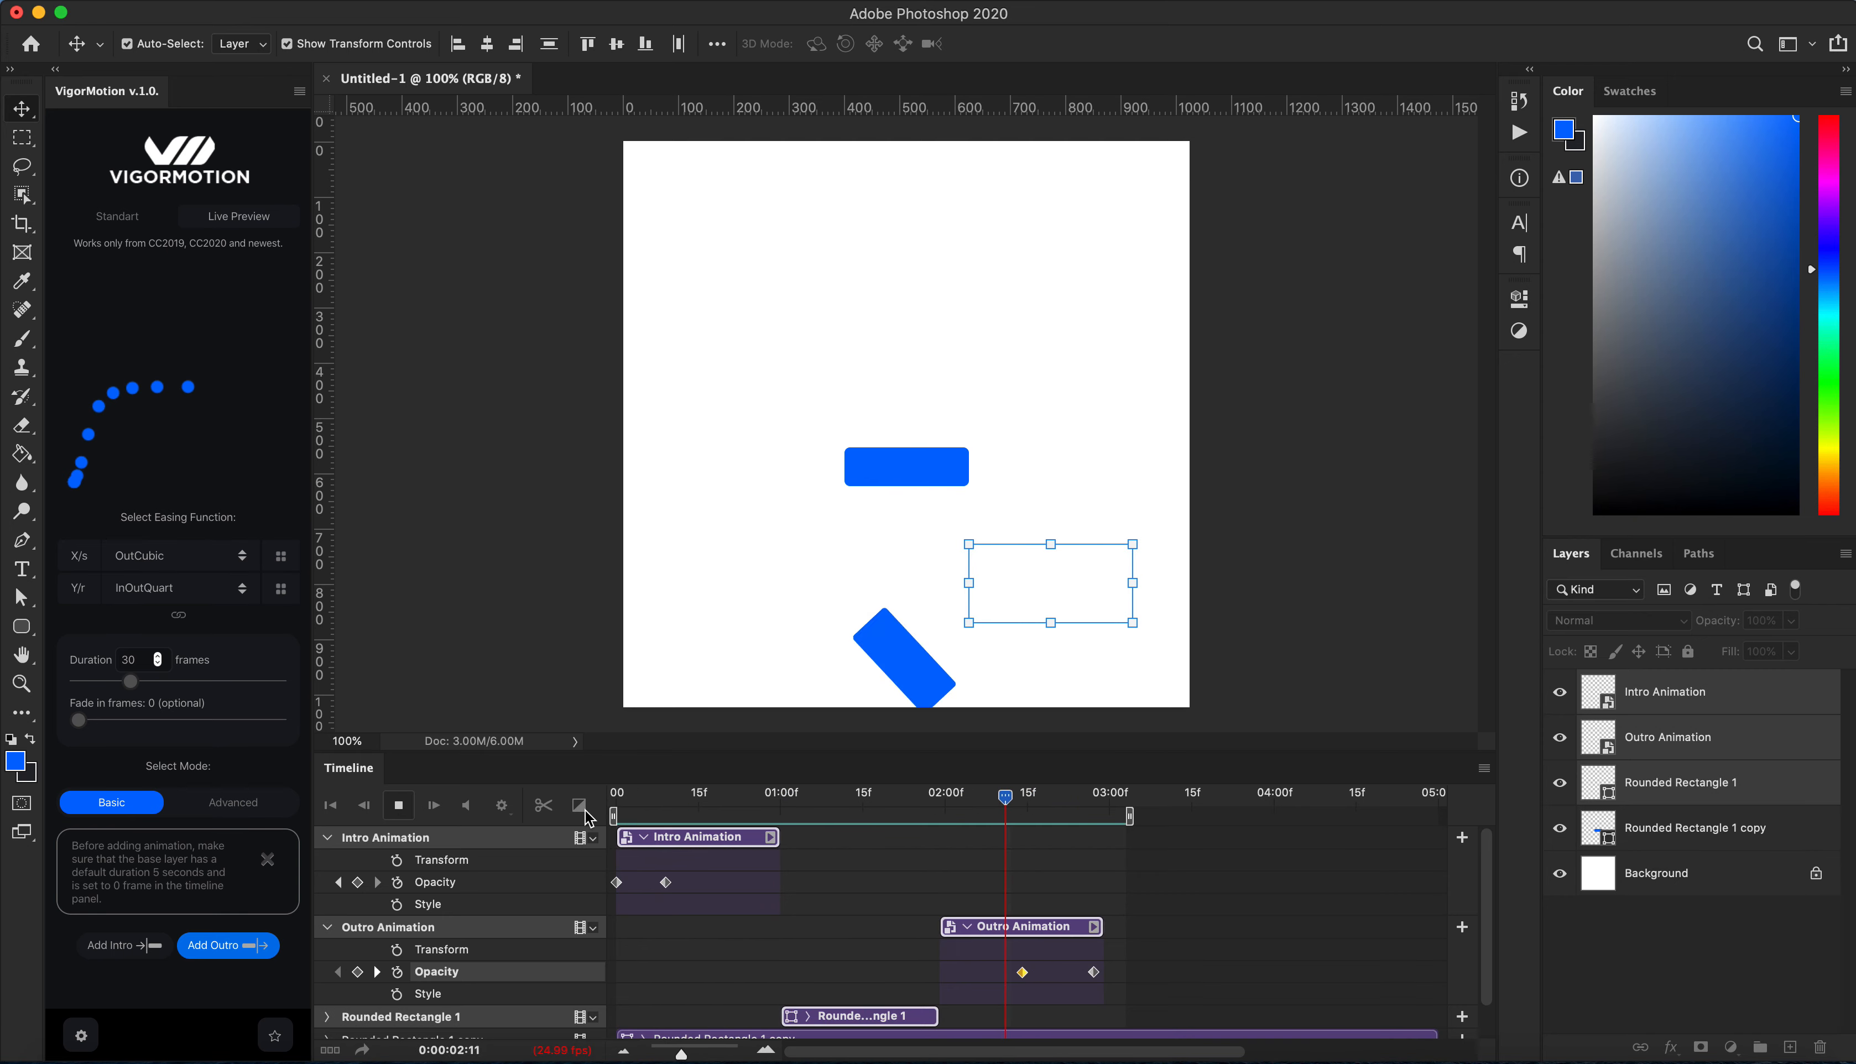
key(space)
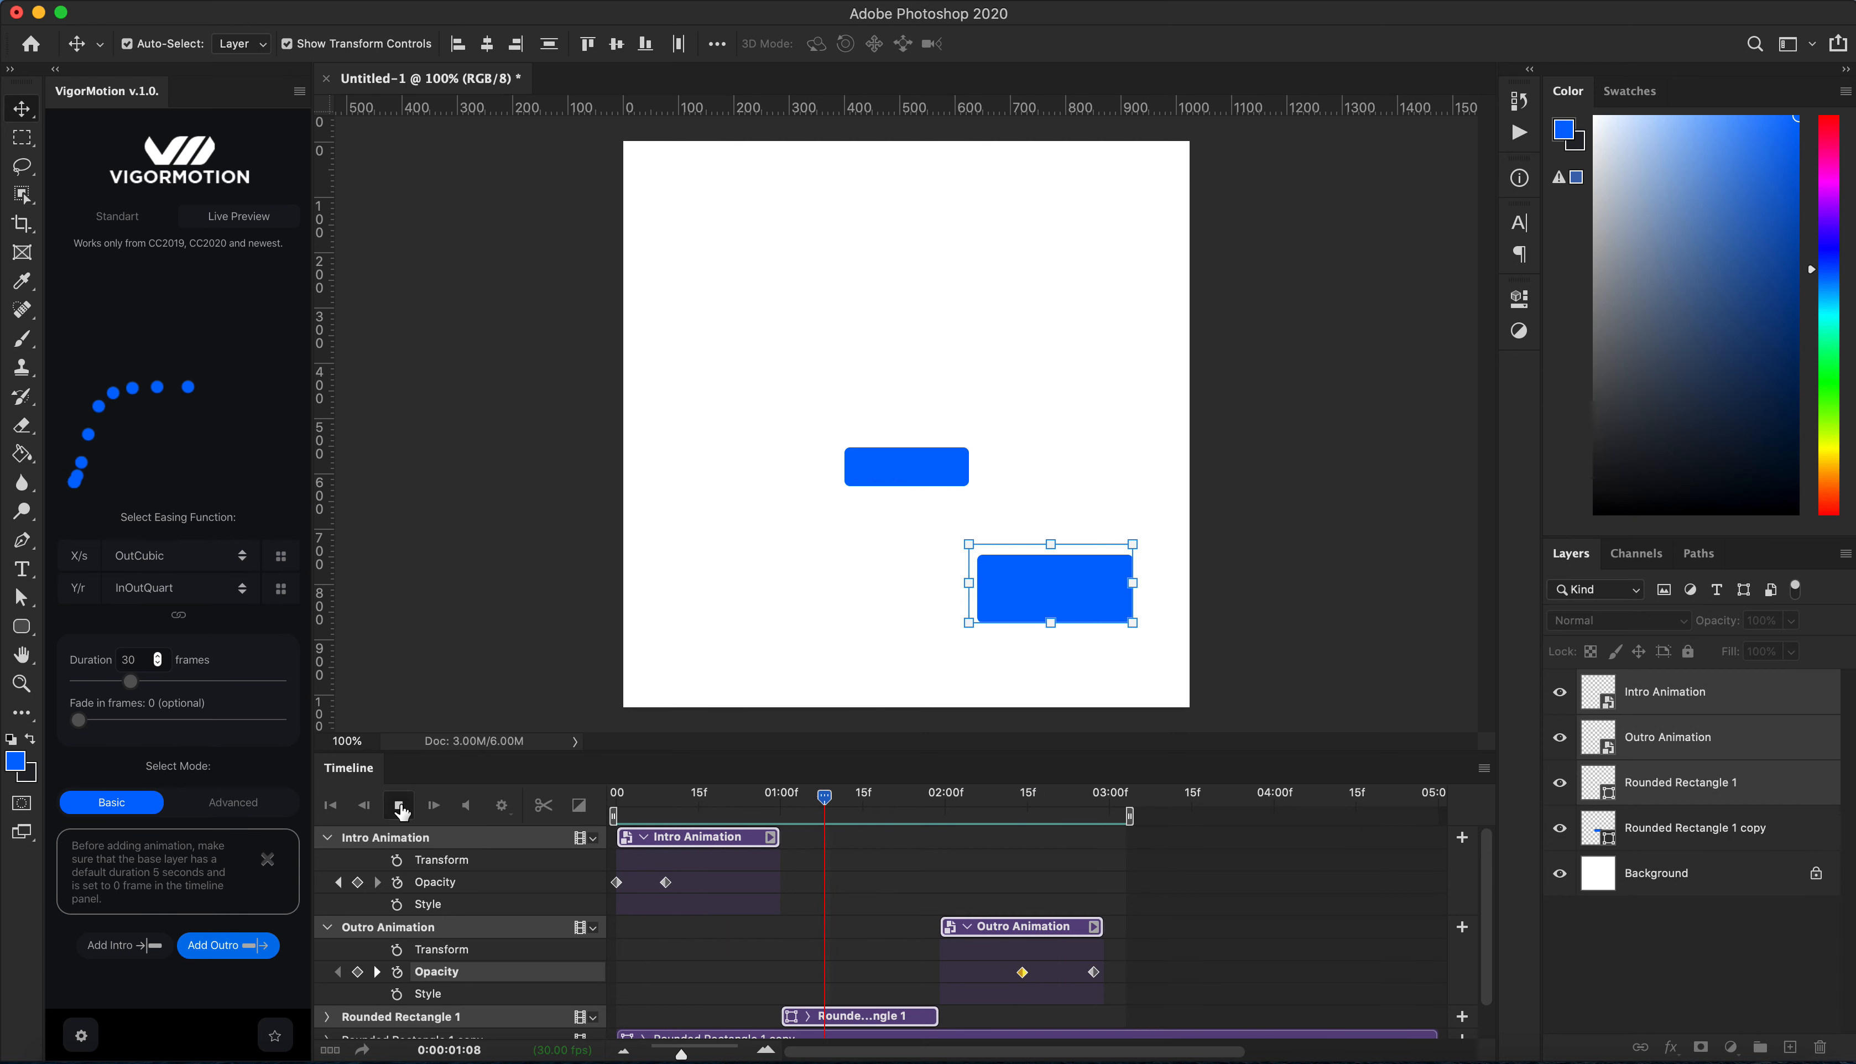
mouse_move(668, 887)
mouse_down()
mouse_move(706, 887)
mouse_move(656, 891)
mouse_move(671, 891)
mouse_up()
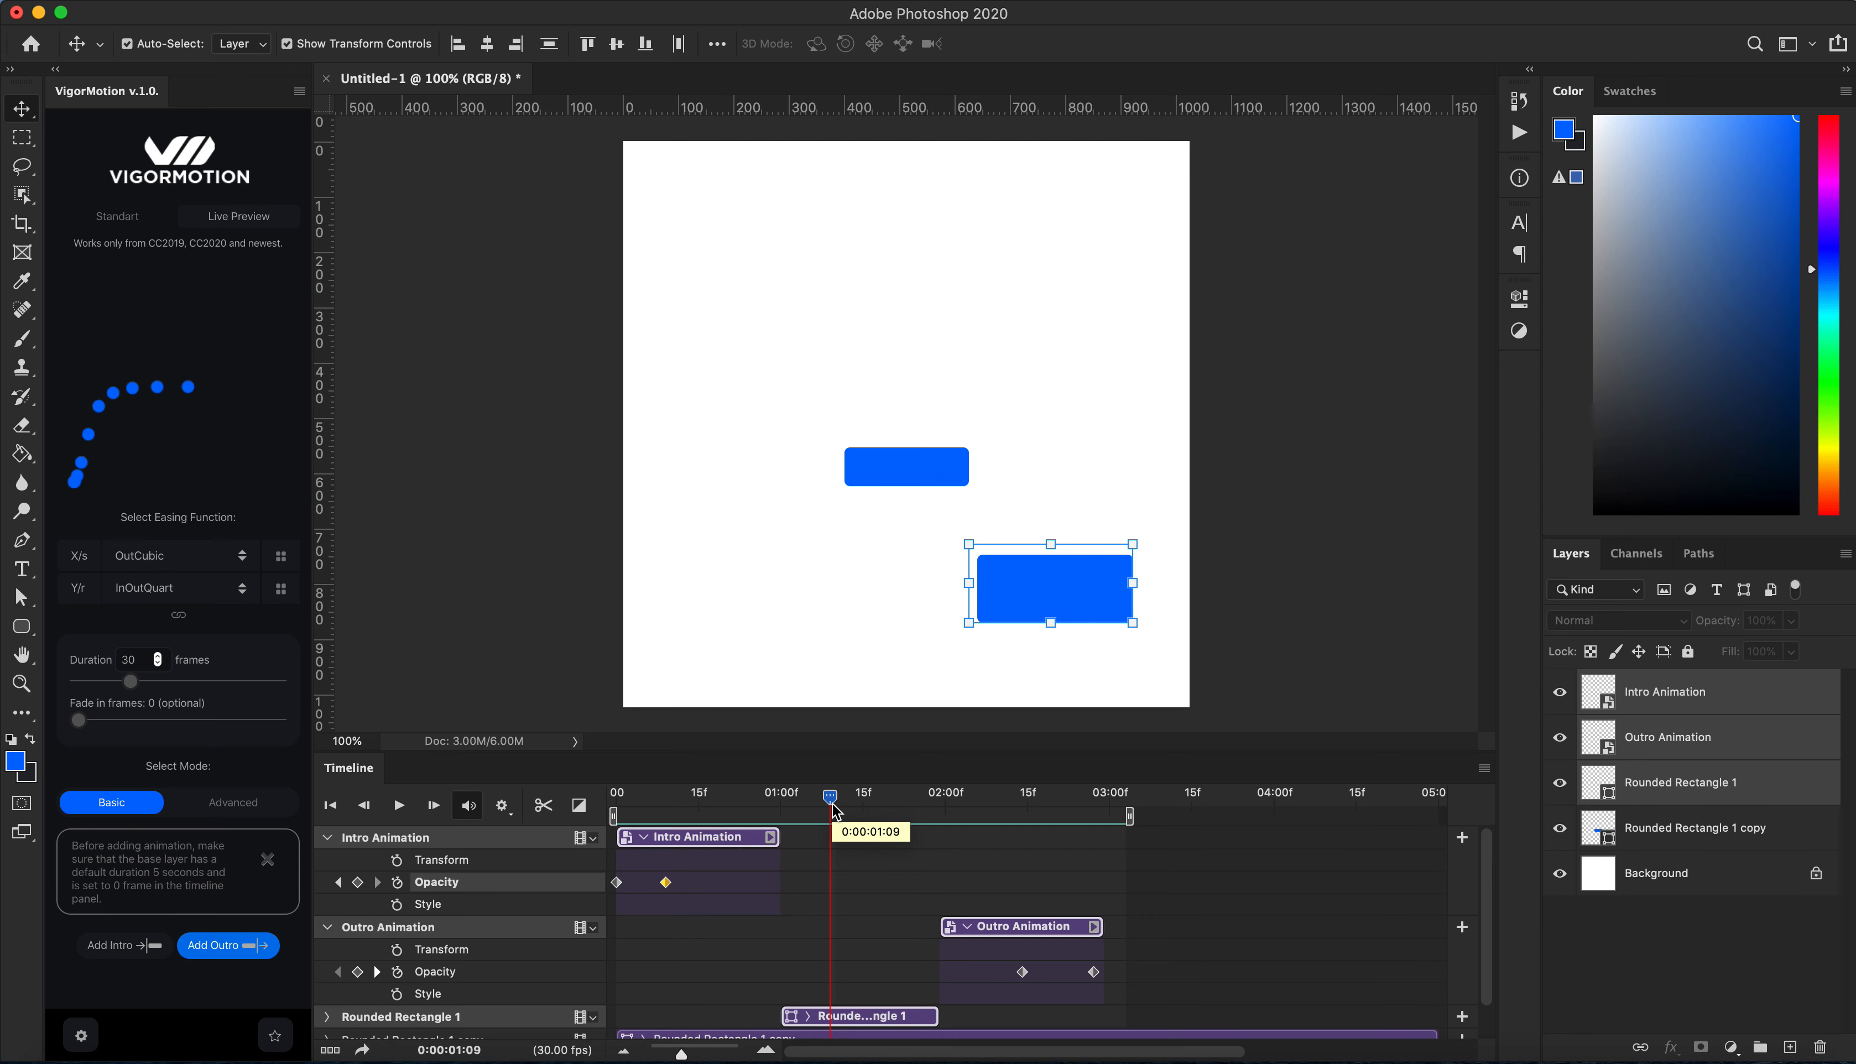
key(super+z)
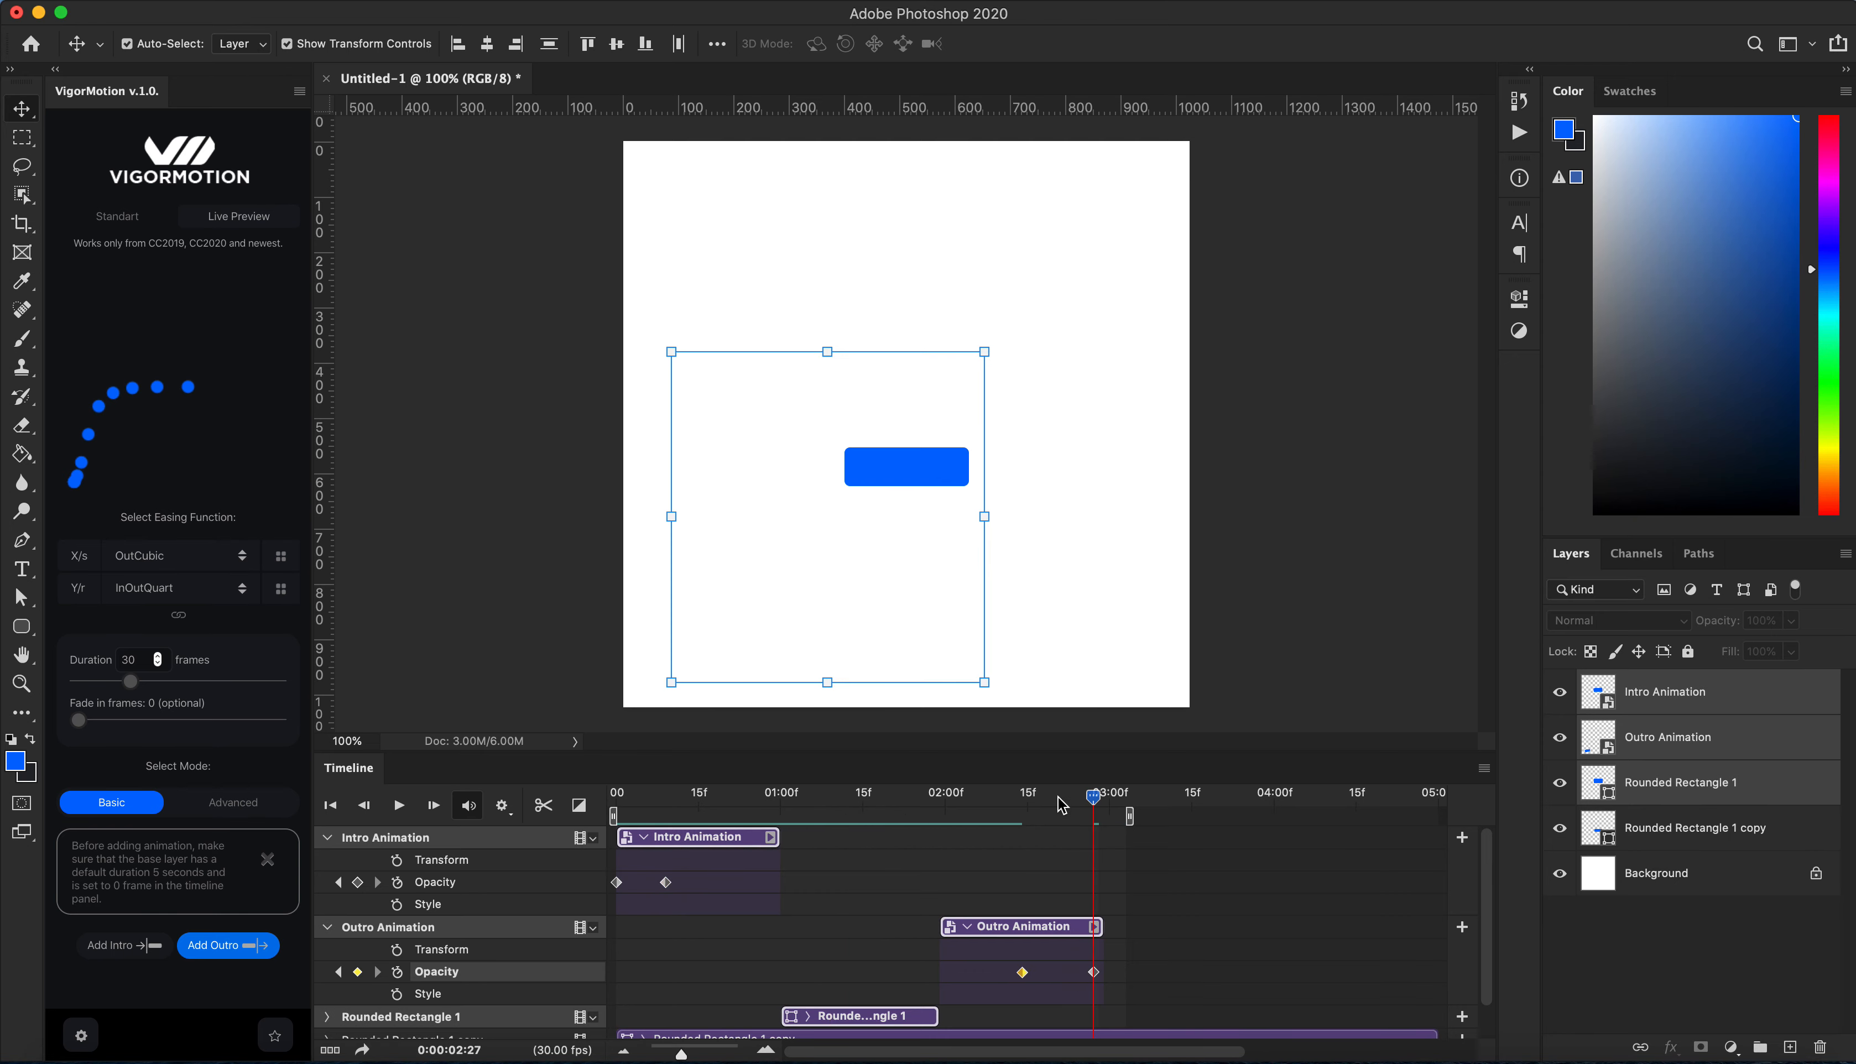
Step: Collapse the Intro Animation and Outro Animation tracks in the timeline
drag(1081, 803, 951, 790)
click(324, 838)
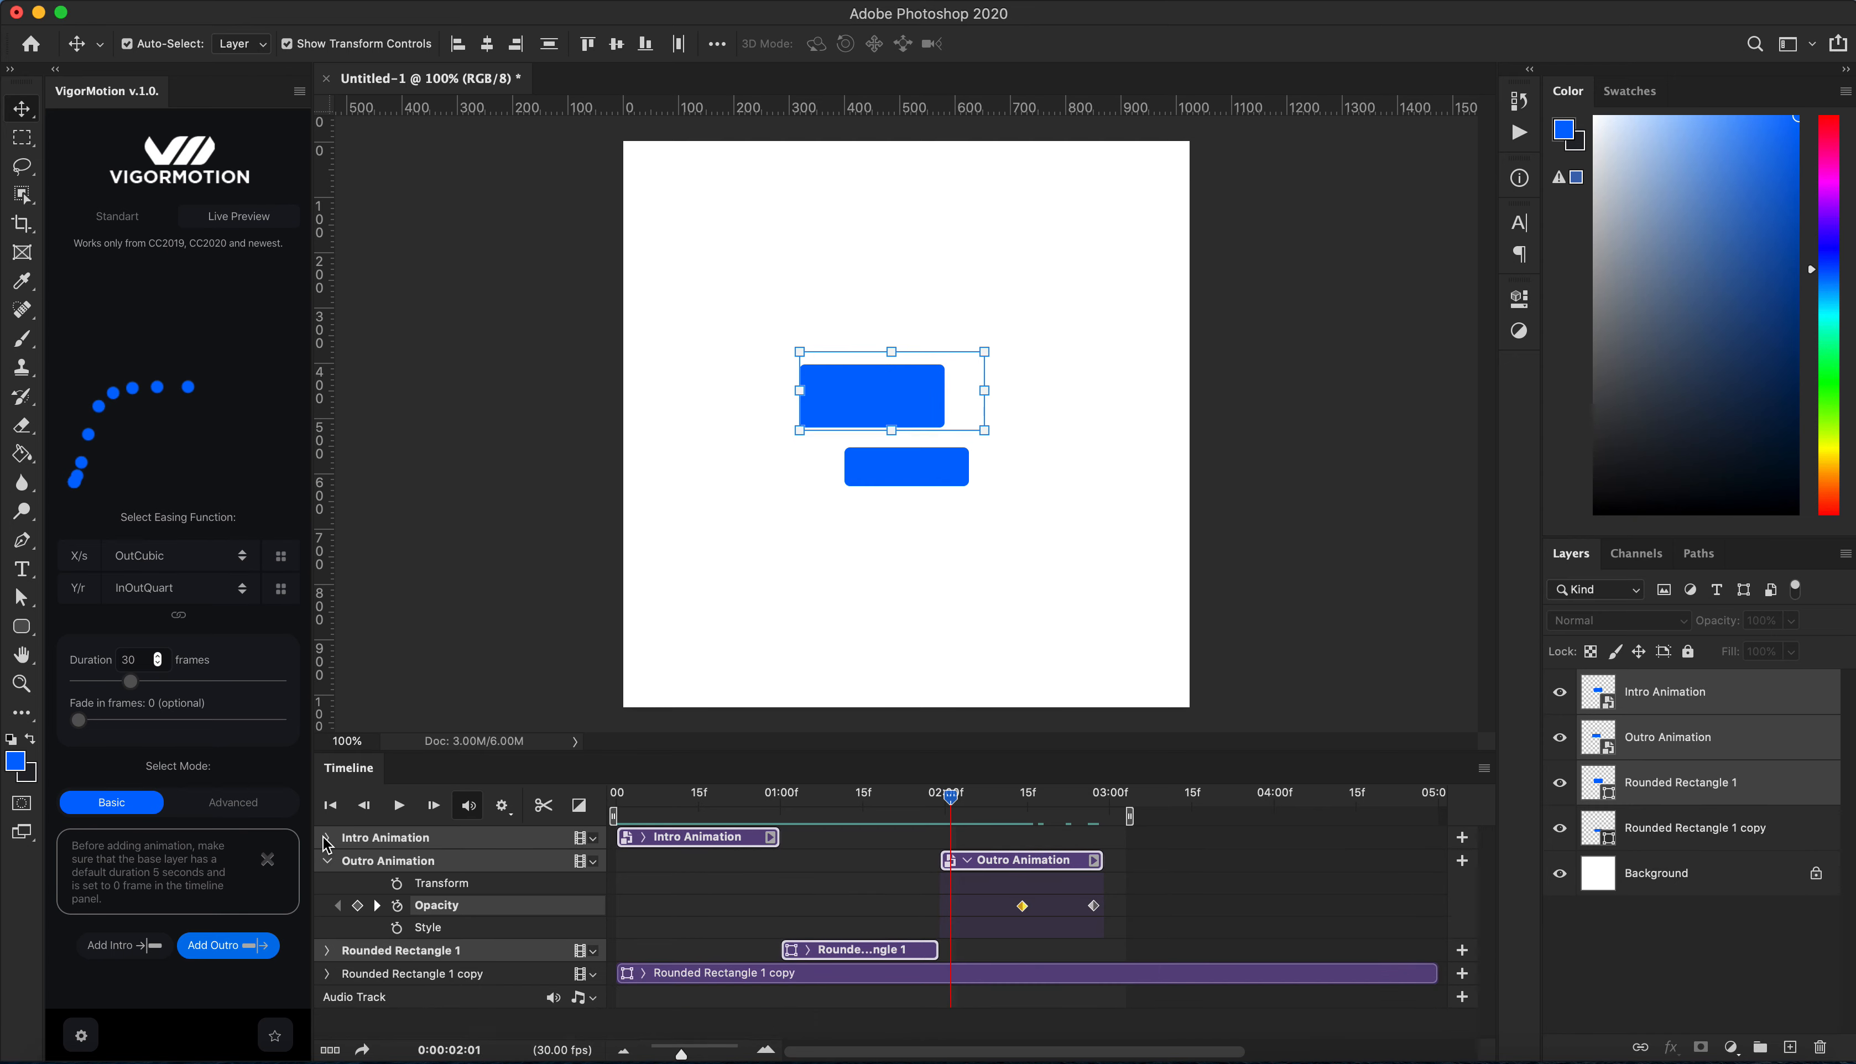
click(325, 861)
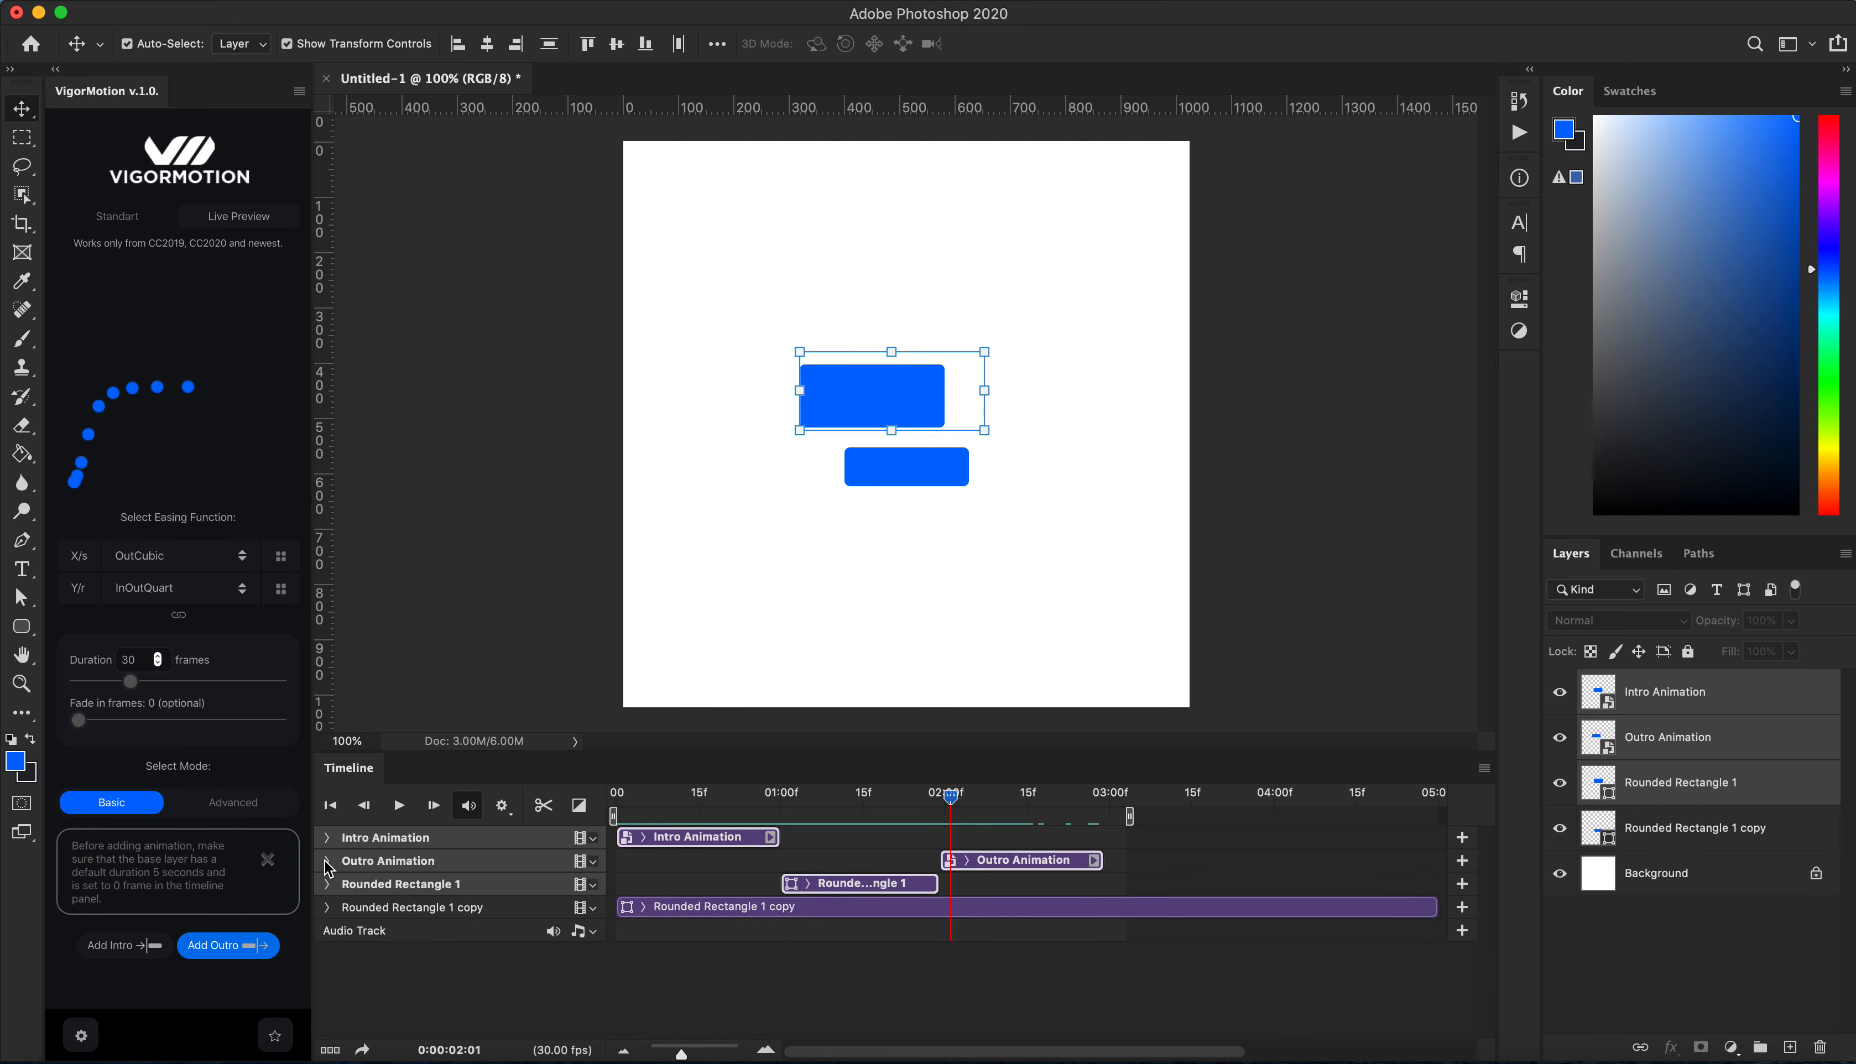
Step: Group the Intro Animation, Outro Animation and Rounded Rectangle 1 layers together
click(1736, 749)
click(1715, 784)
click(1714, 702)
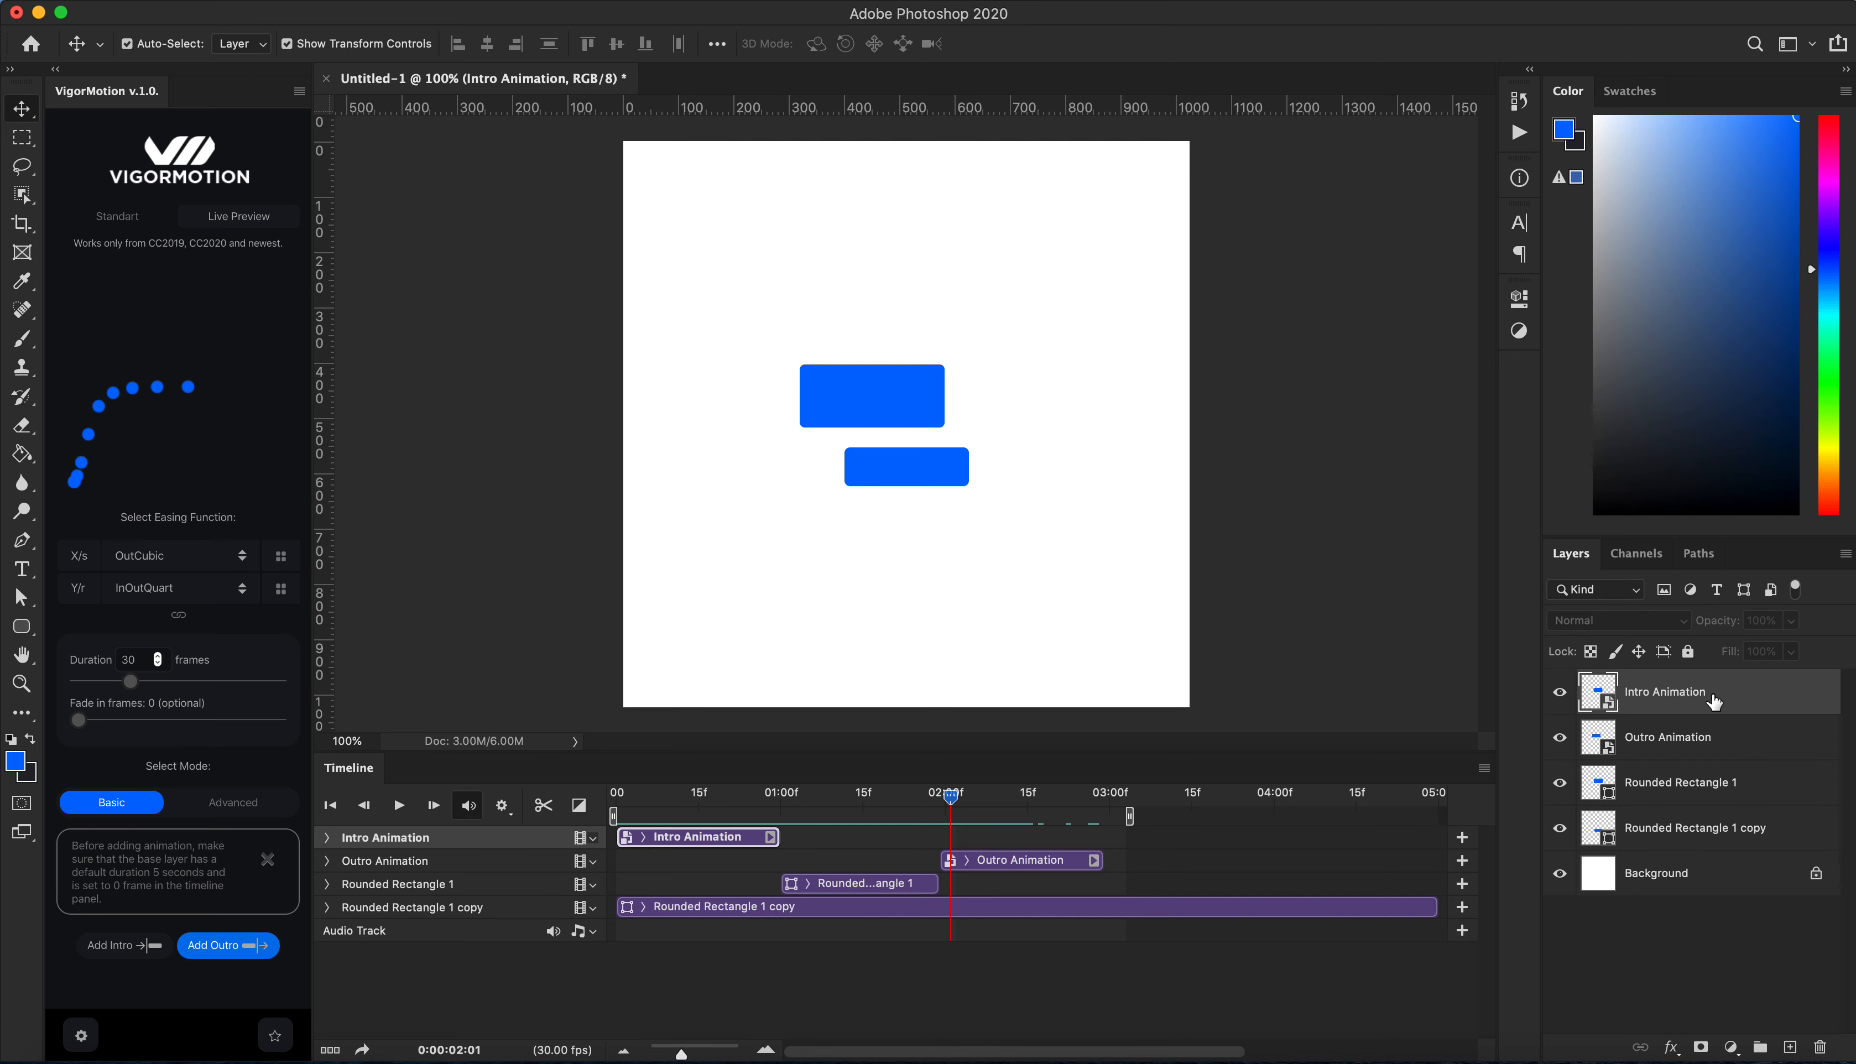
click(1692, 791)
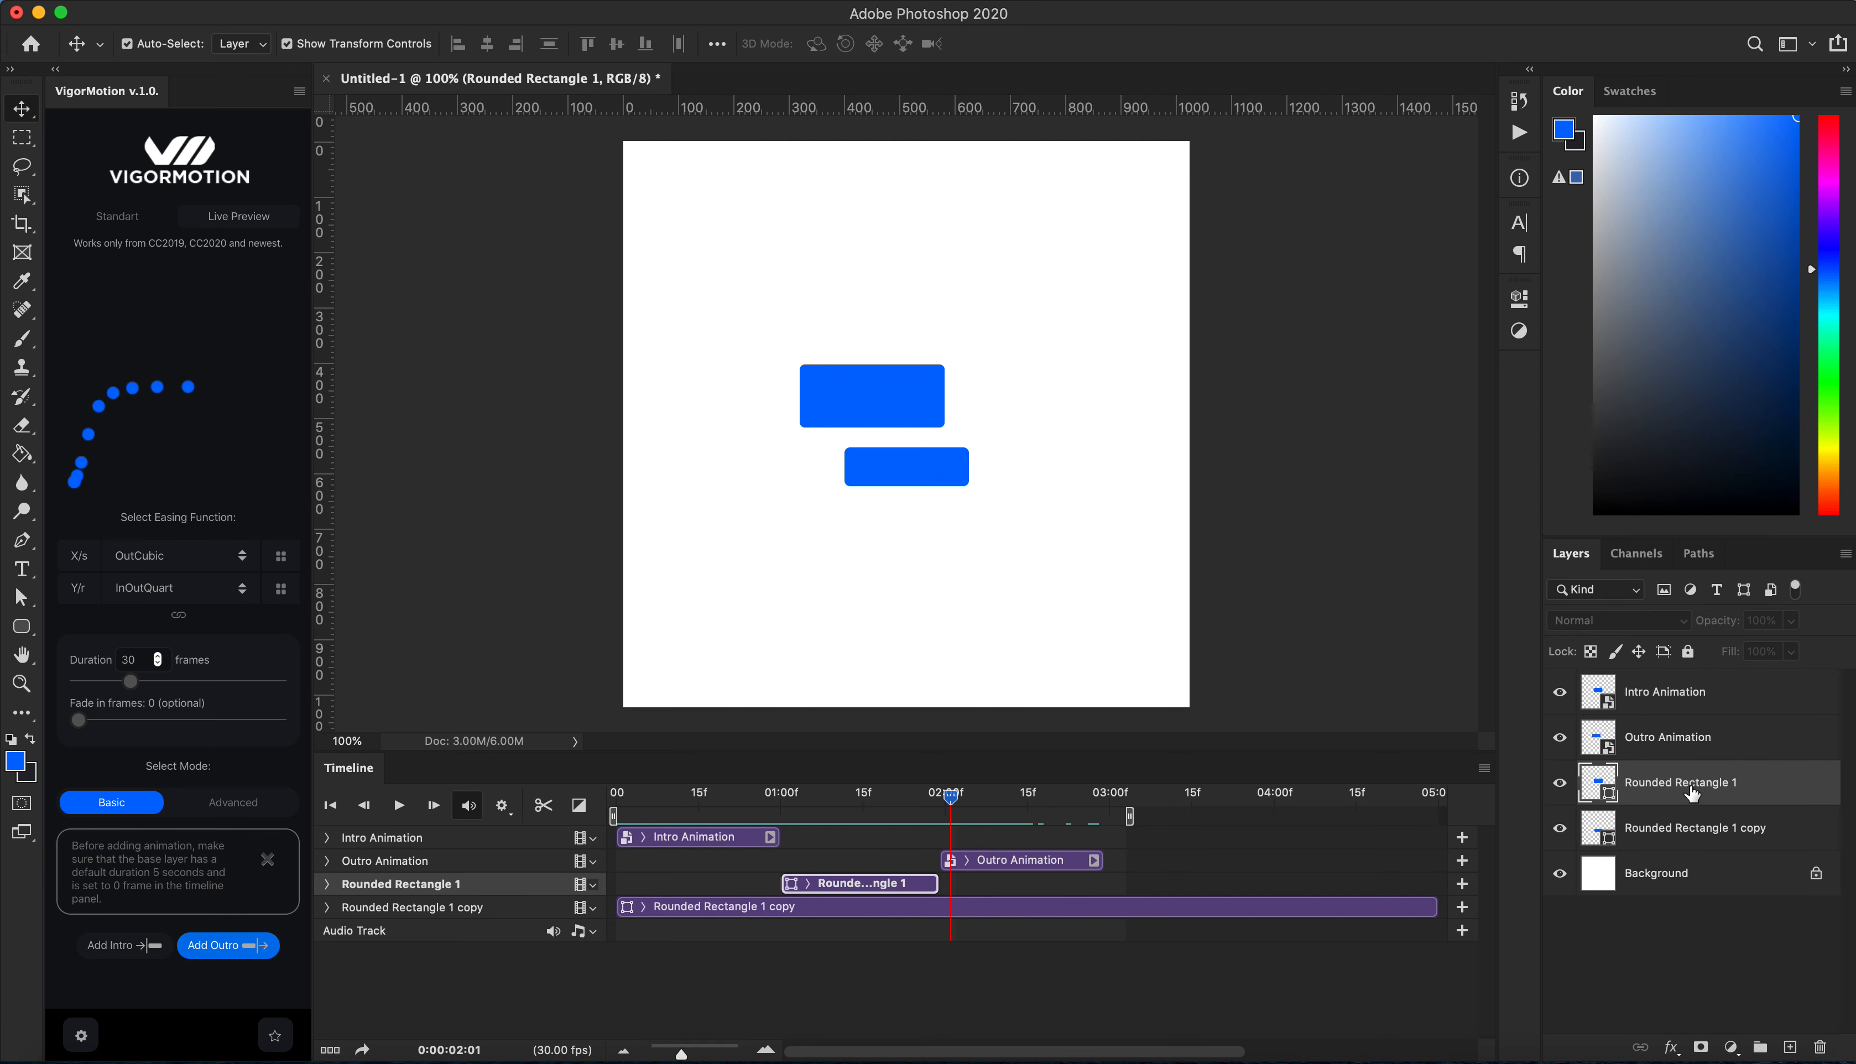
shift+click(1714, 706)
key(super+g)
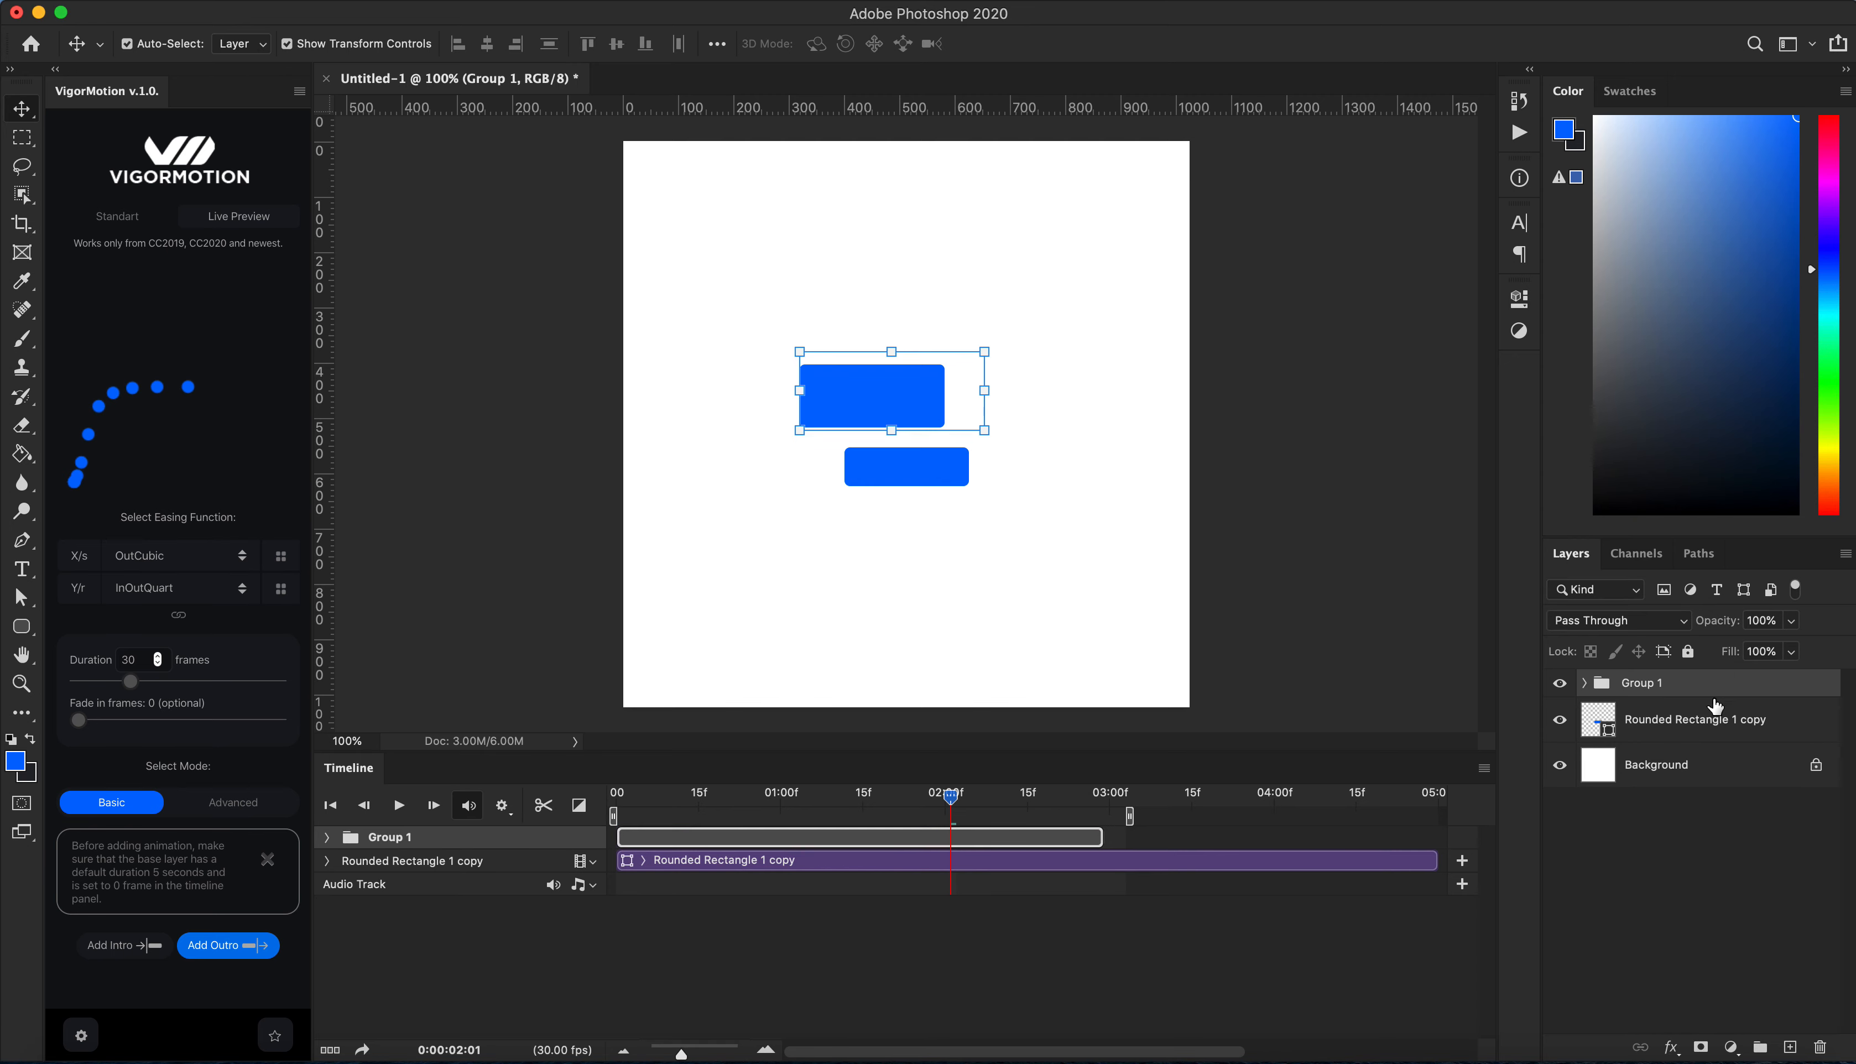
Step: Select the Rounded Rectangle 1 copy layer and set the X/s easing function to OutQuint
click(1642, 731)
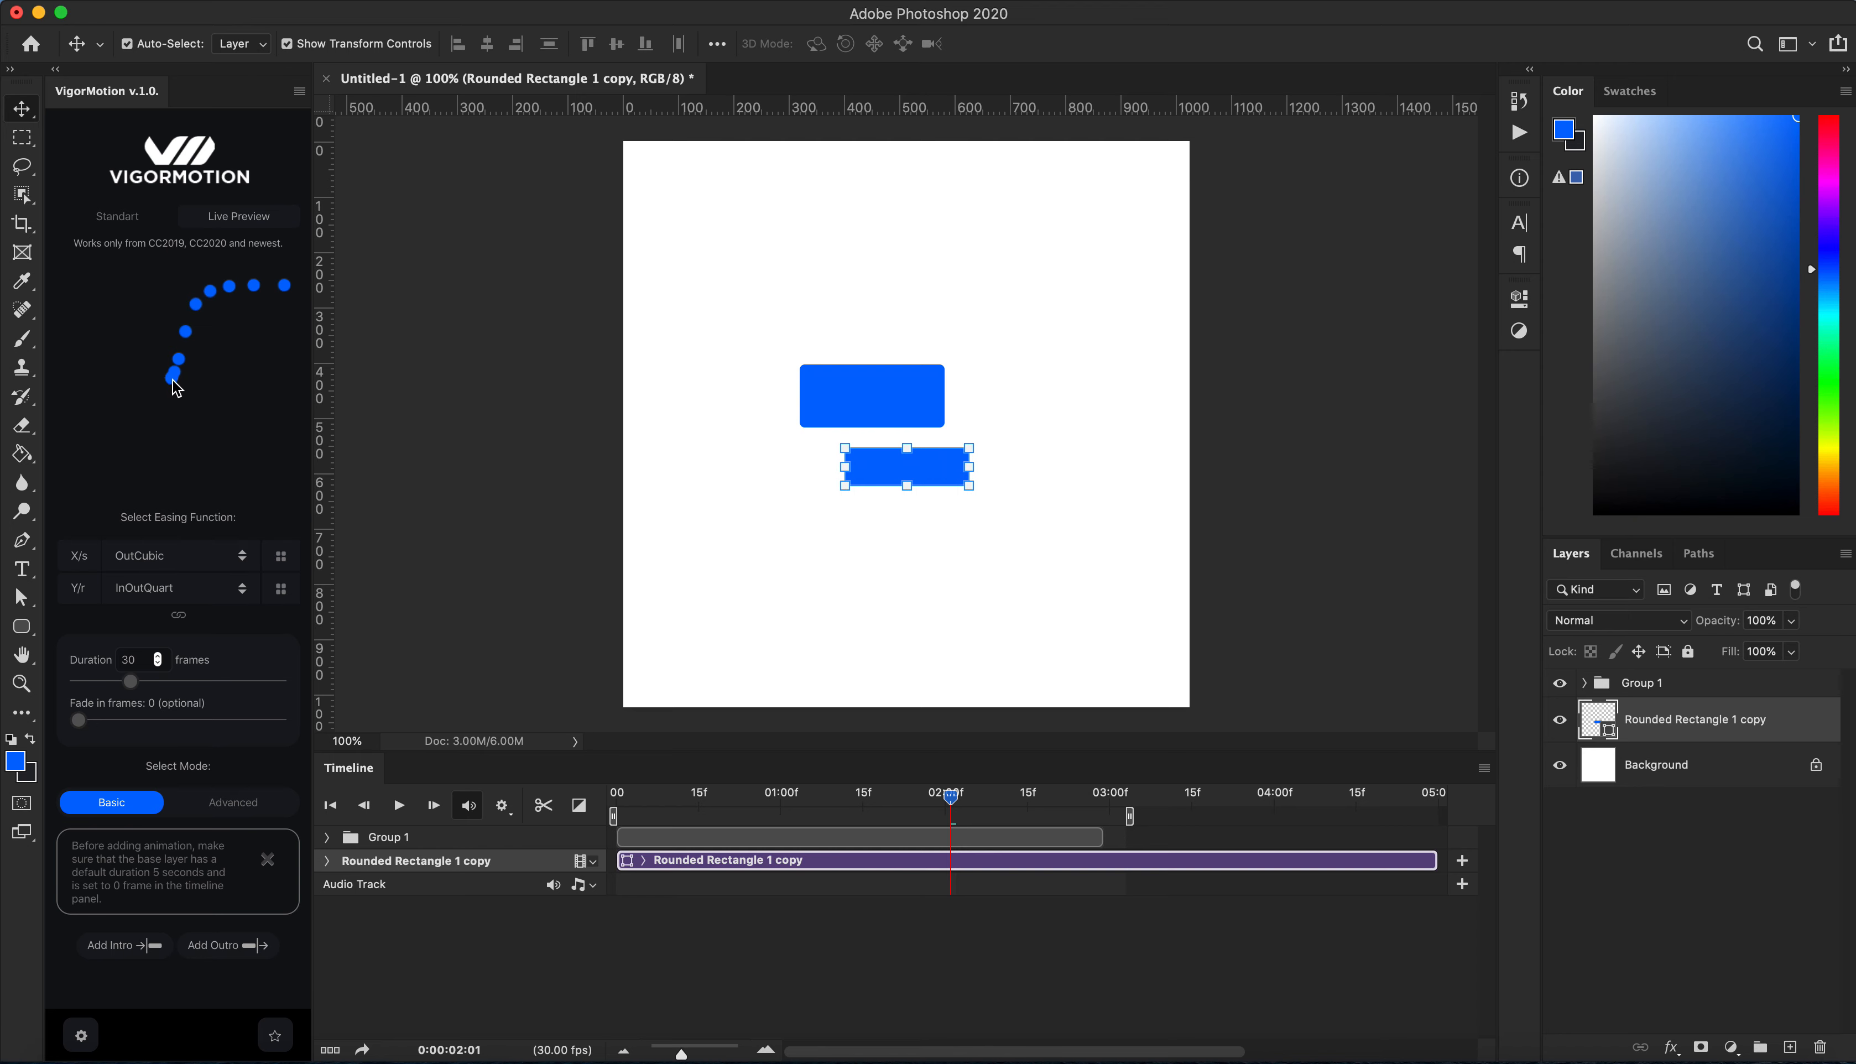
click(192, 566)
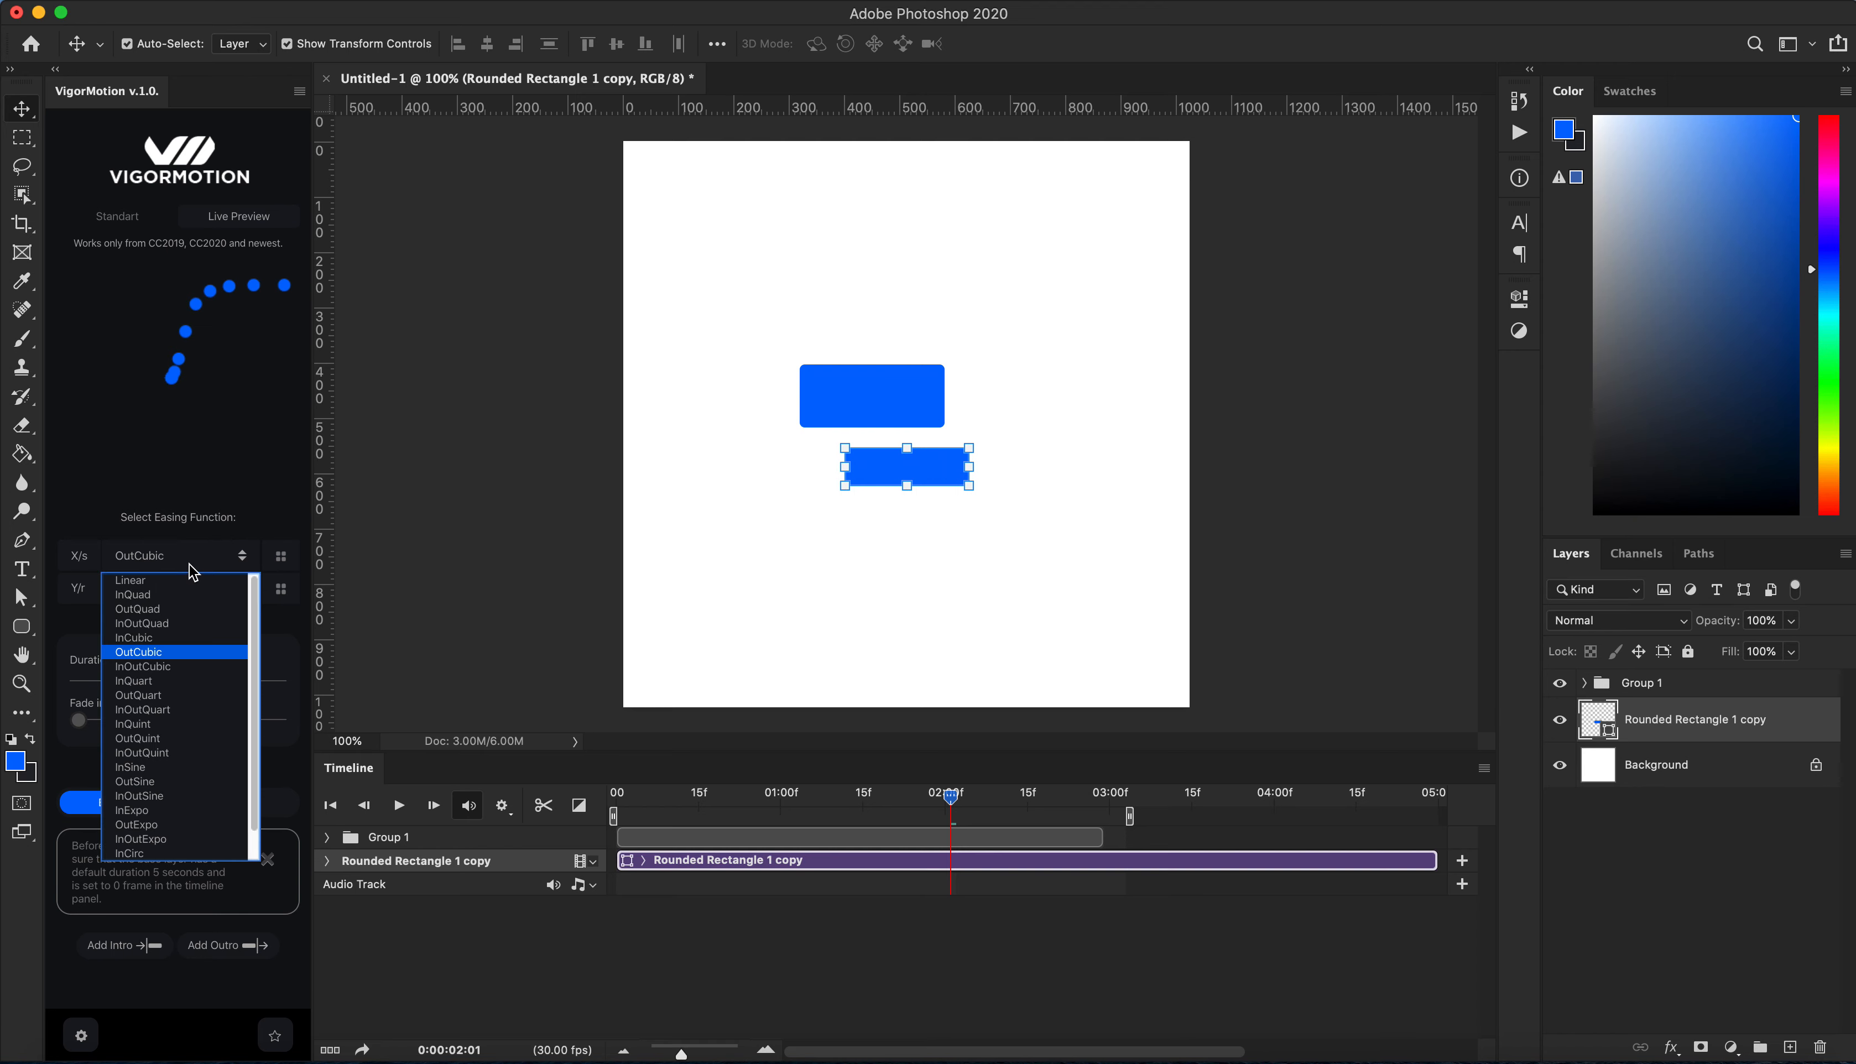
click(156, 738)
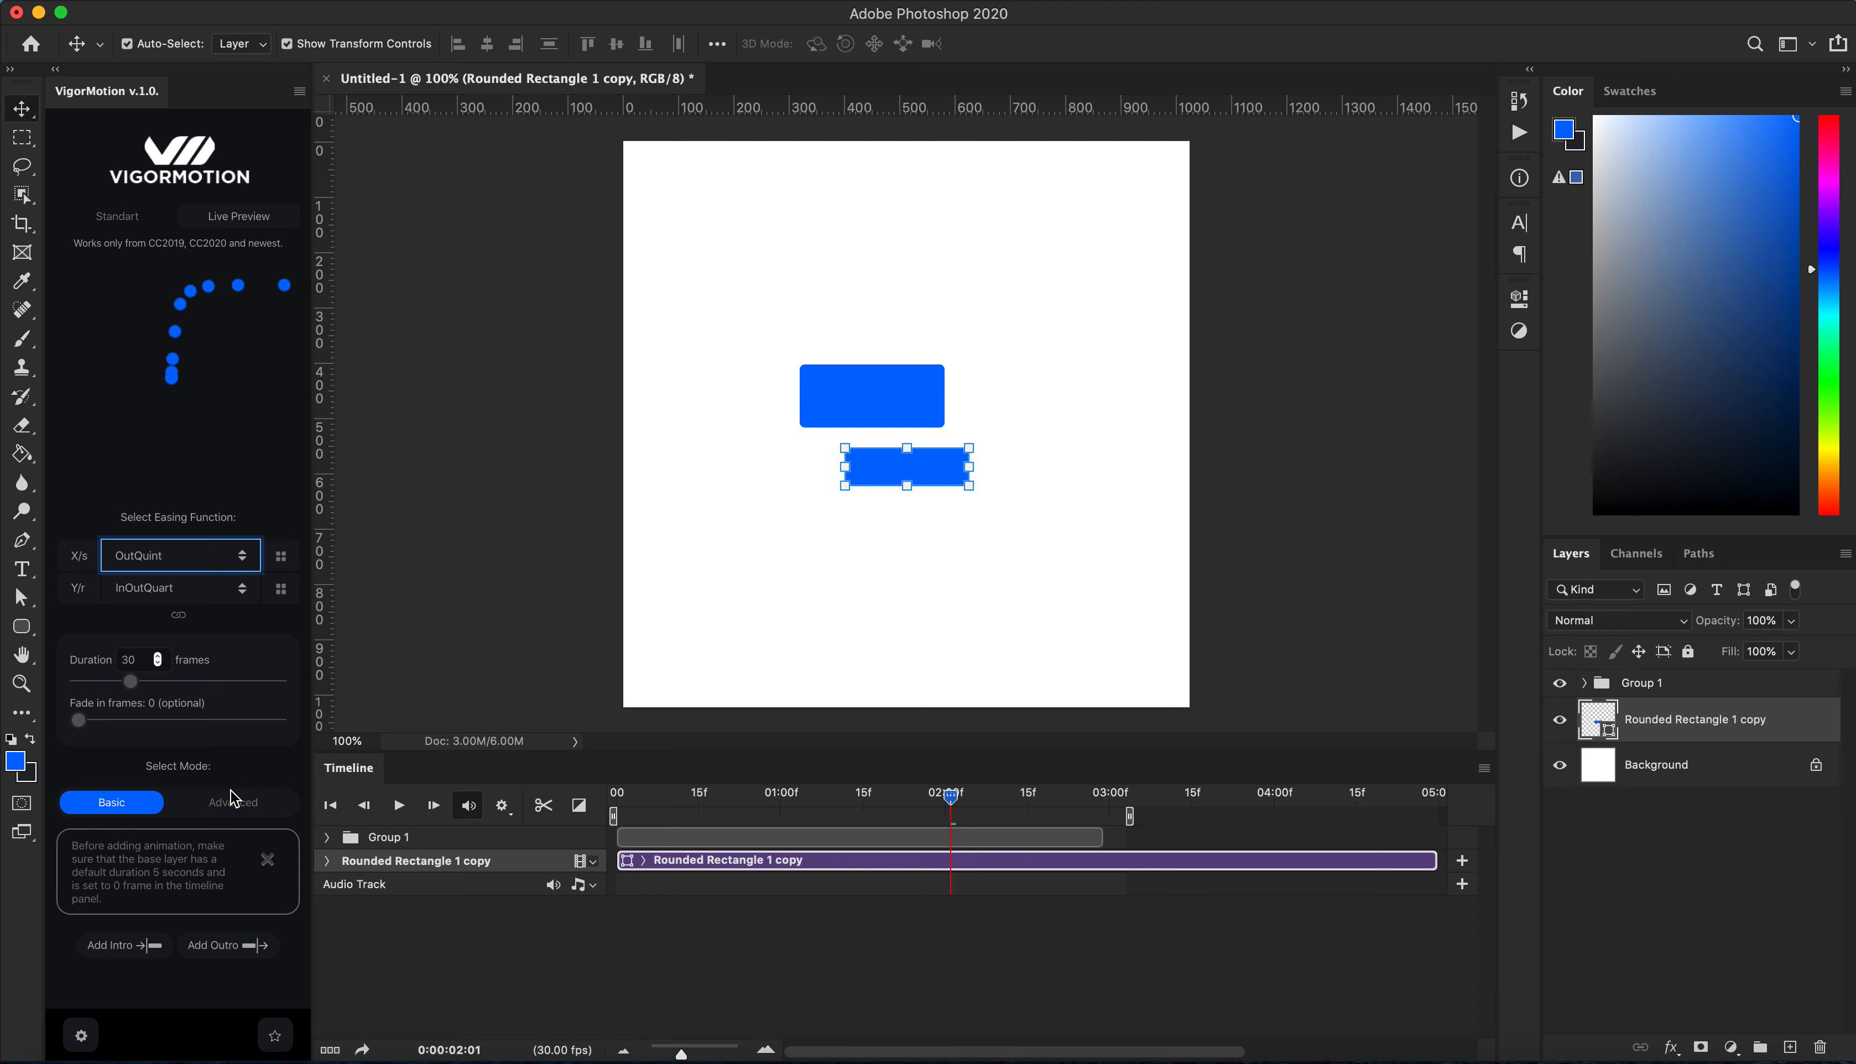
Step: Add an intro animation starting from a copy scaled to about 40% at the upper right, skipping rotation
click(136, 953)
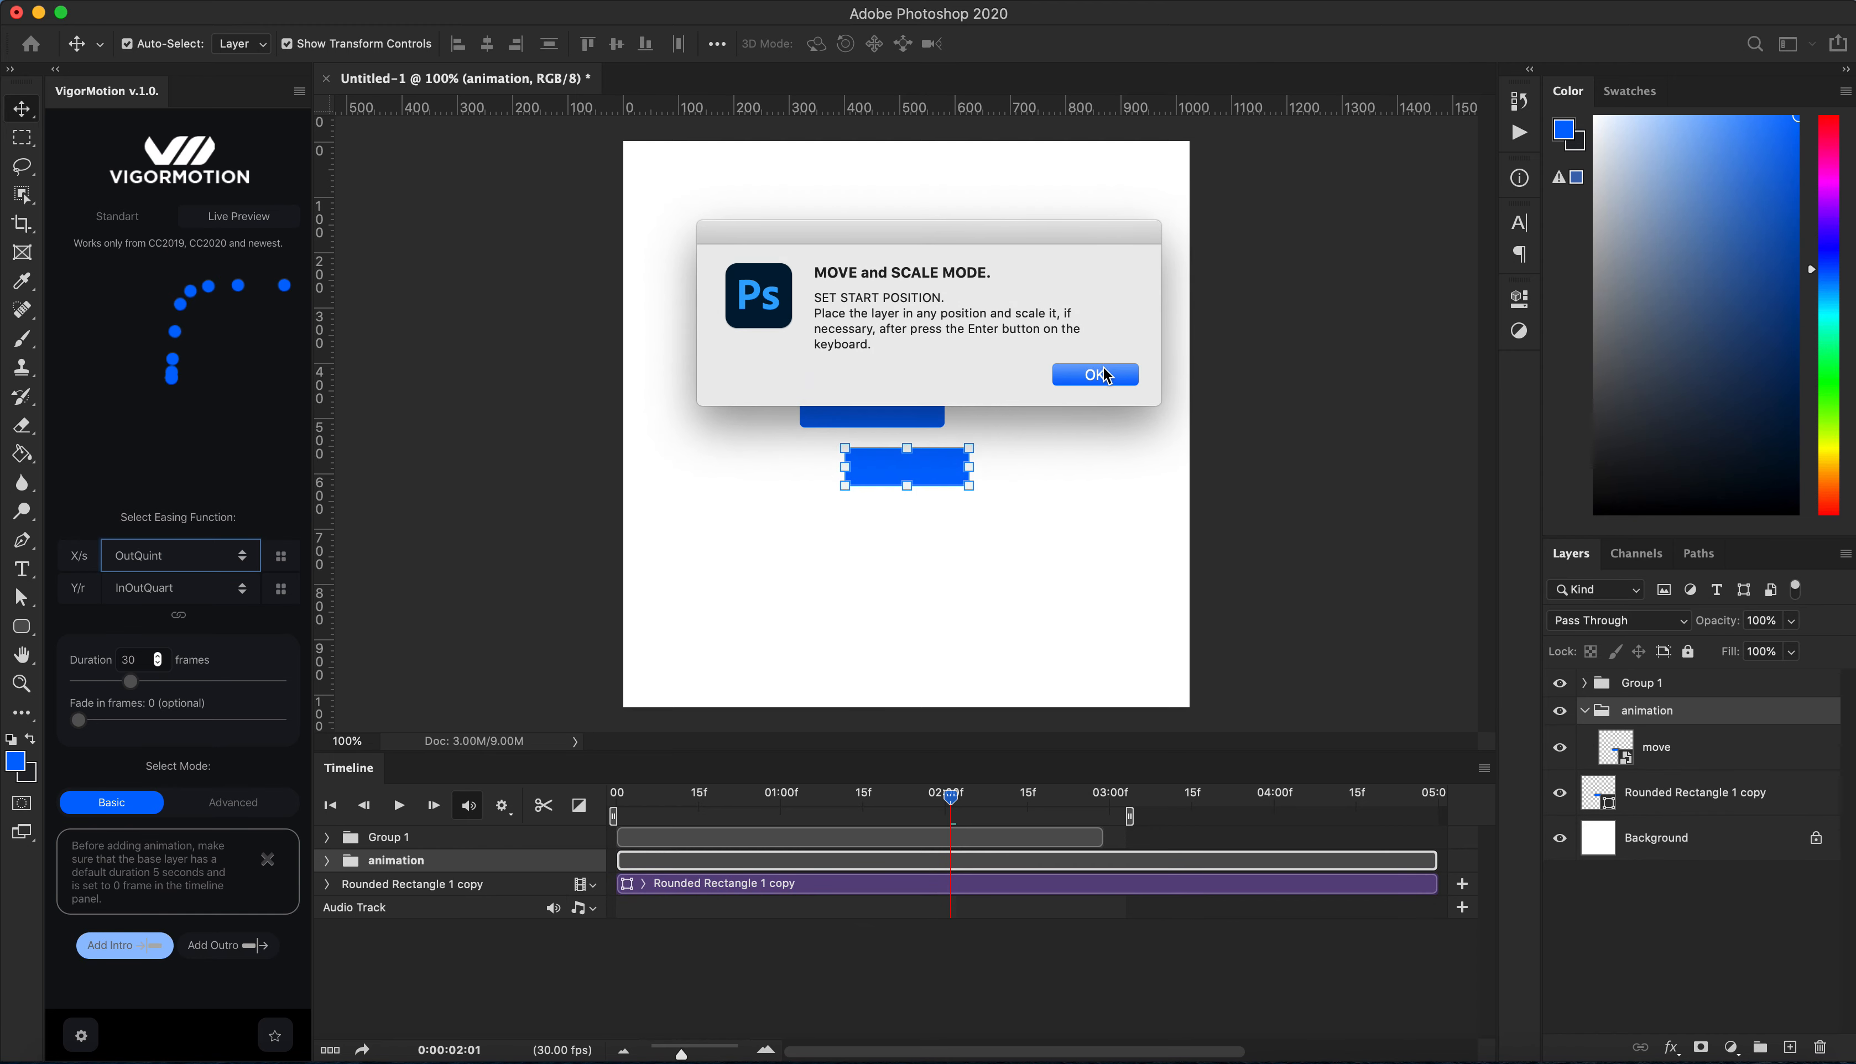
click(1095, 375)
drag(937, 463, 1107, 219)
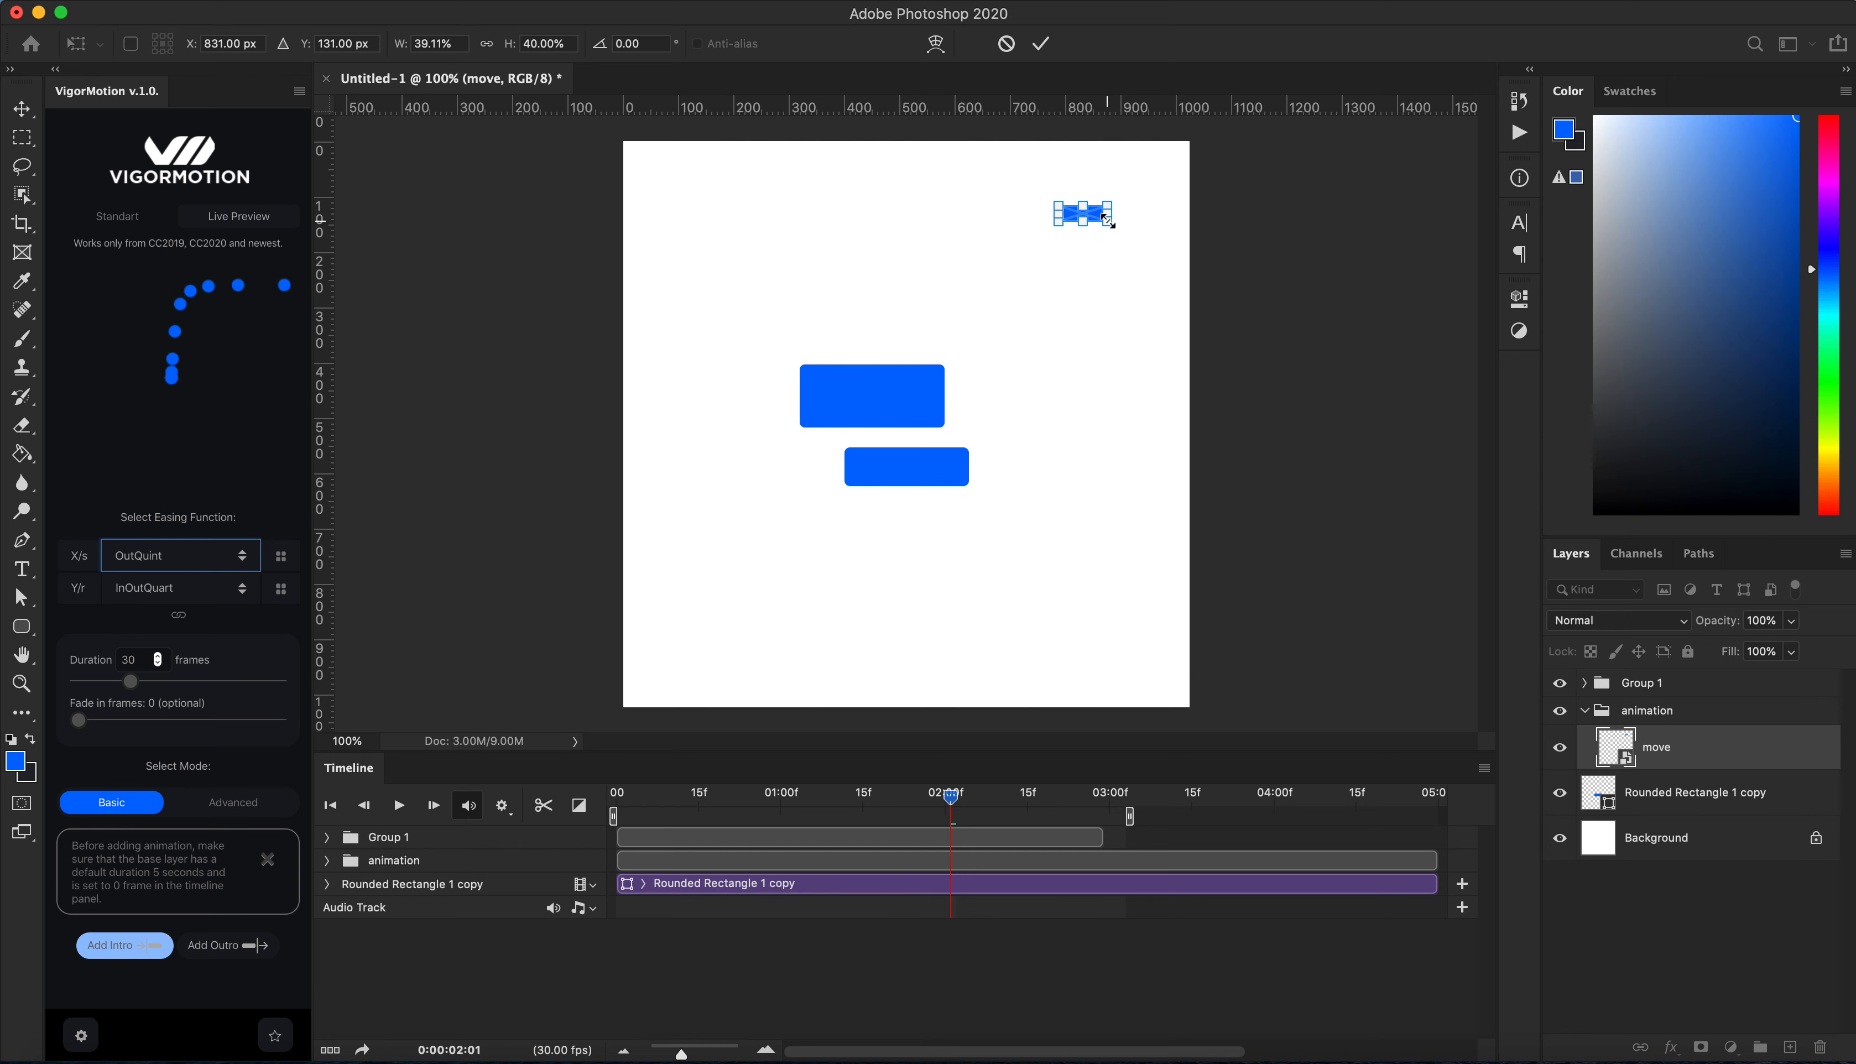
key(Return)
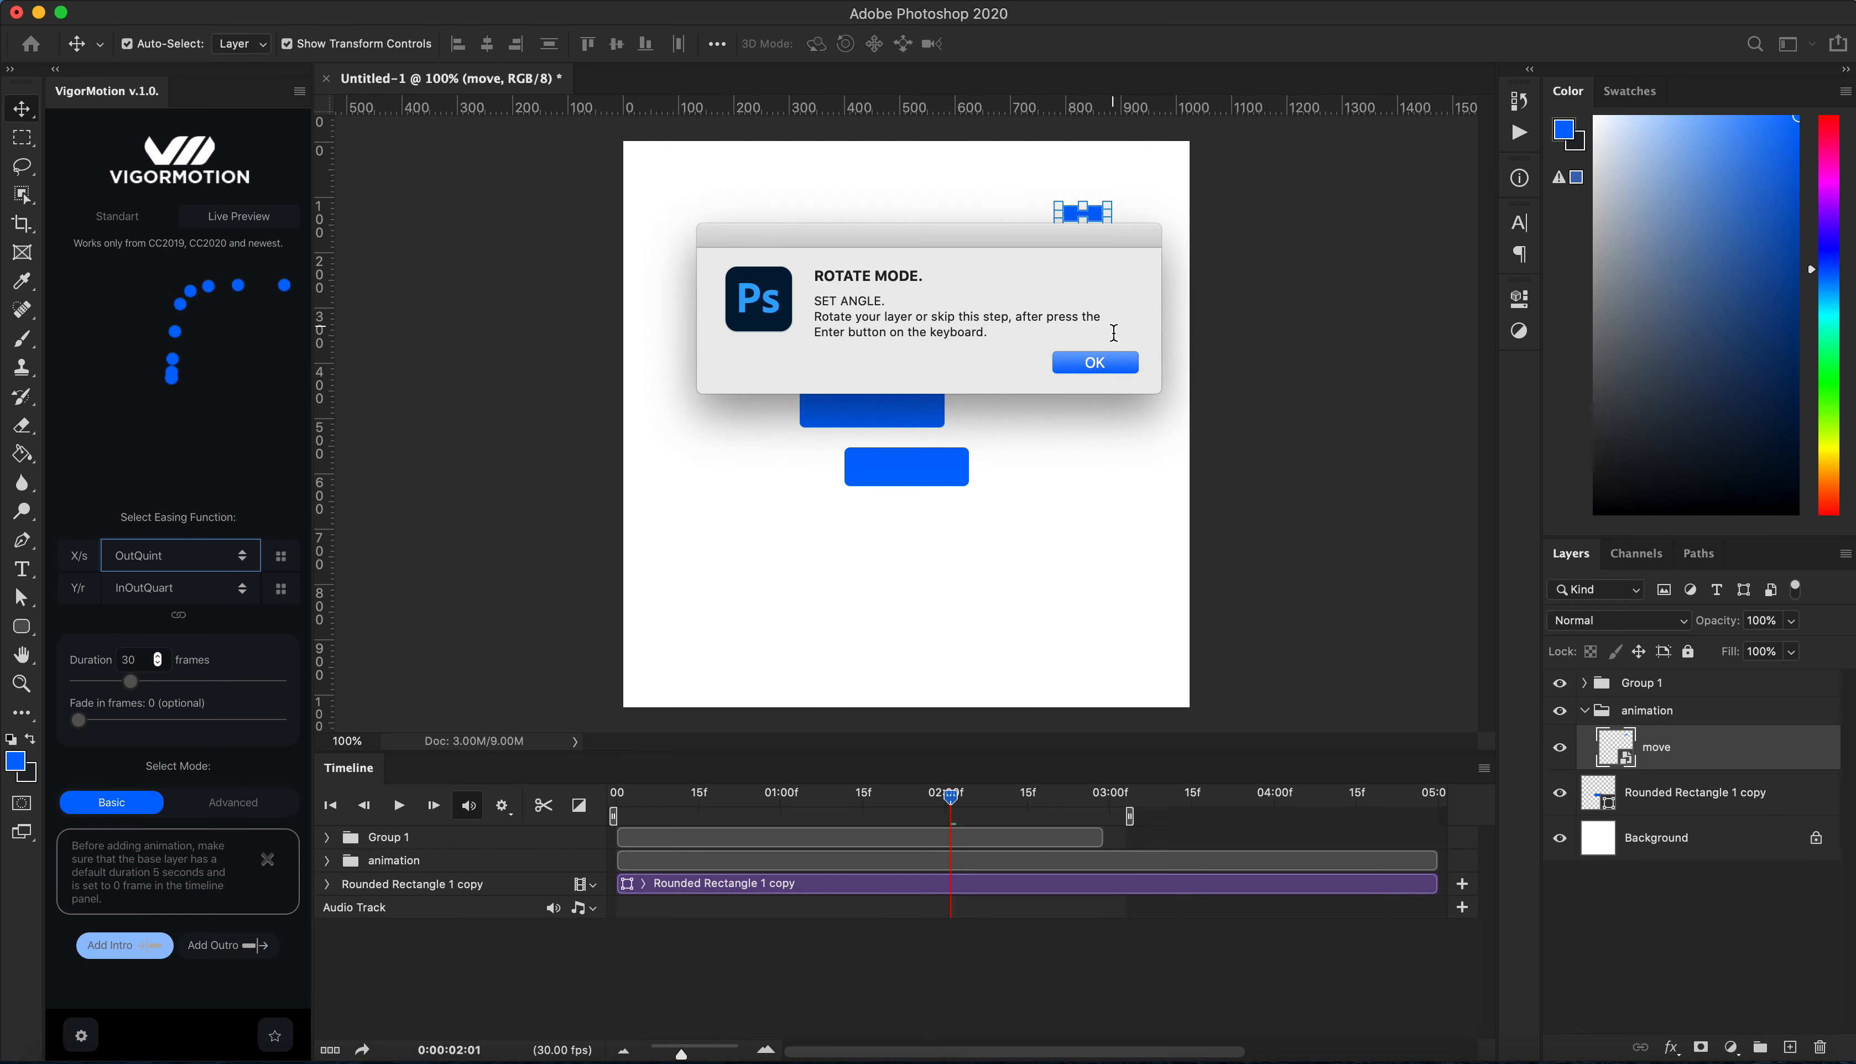
click(1102, 362)
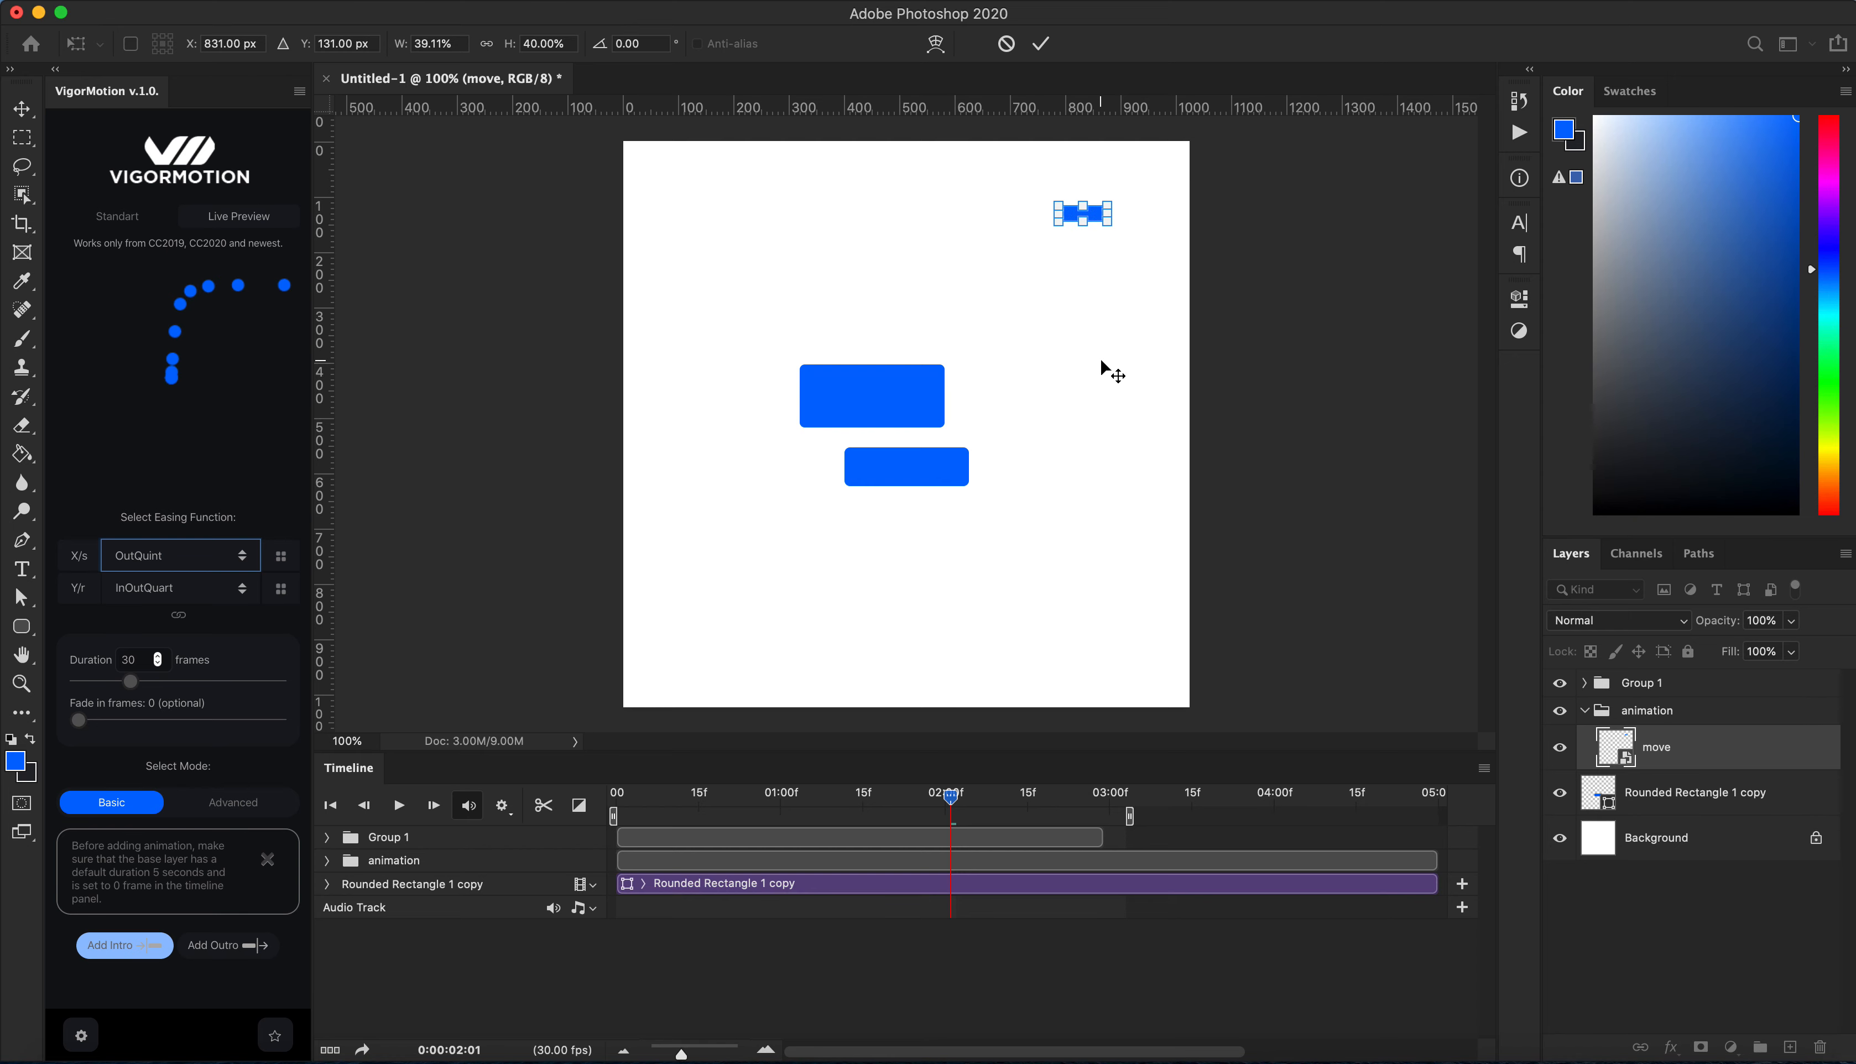
key(Return)
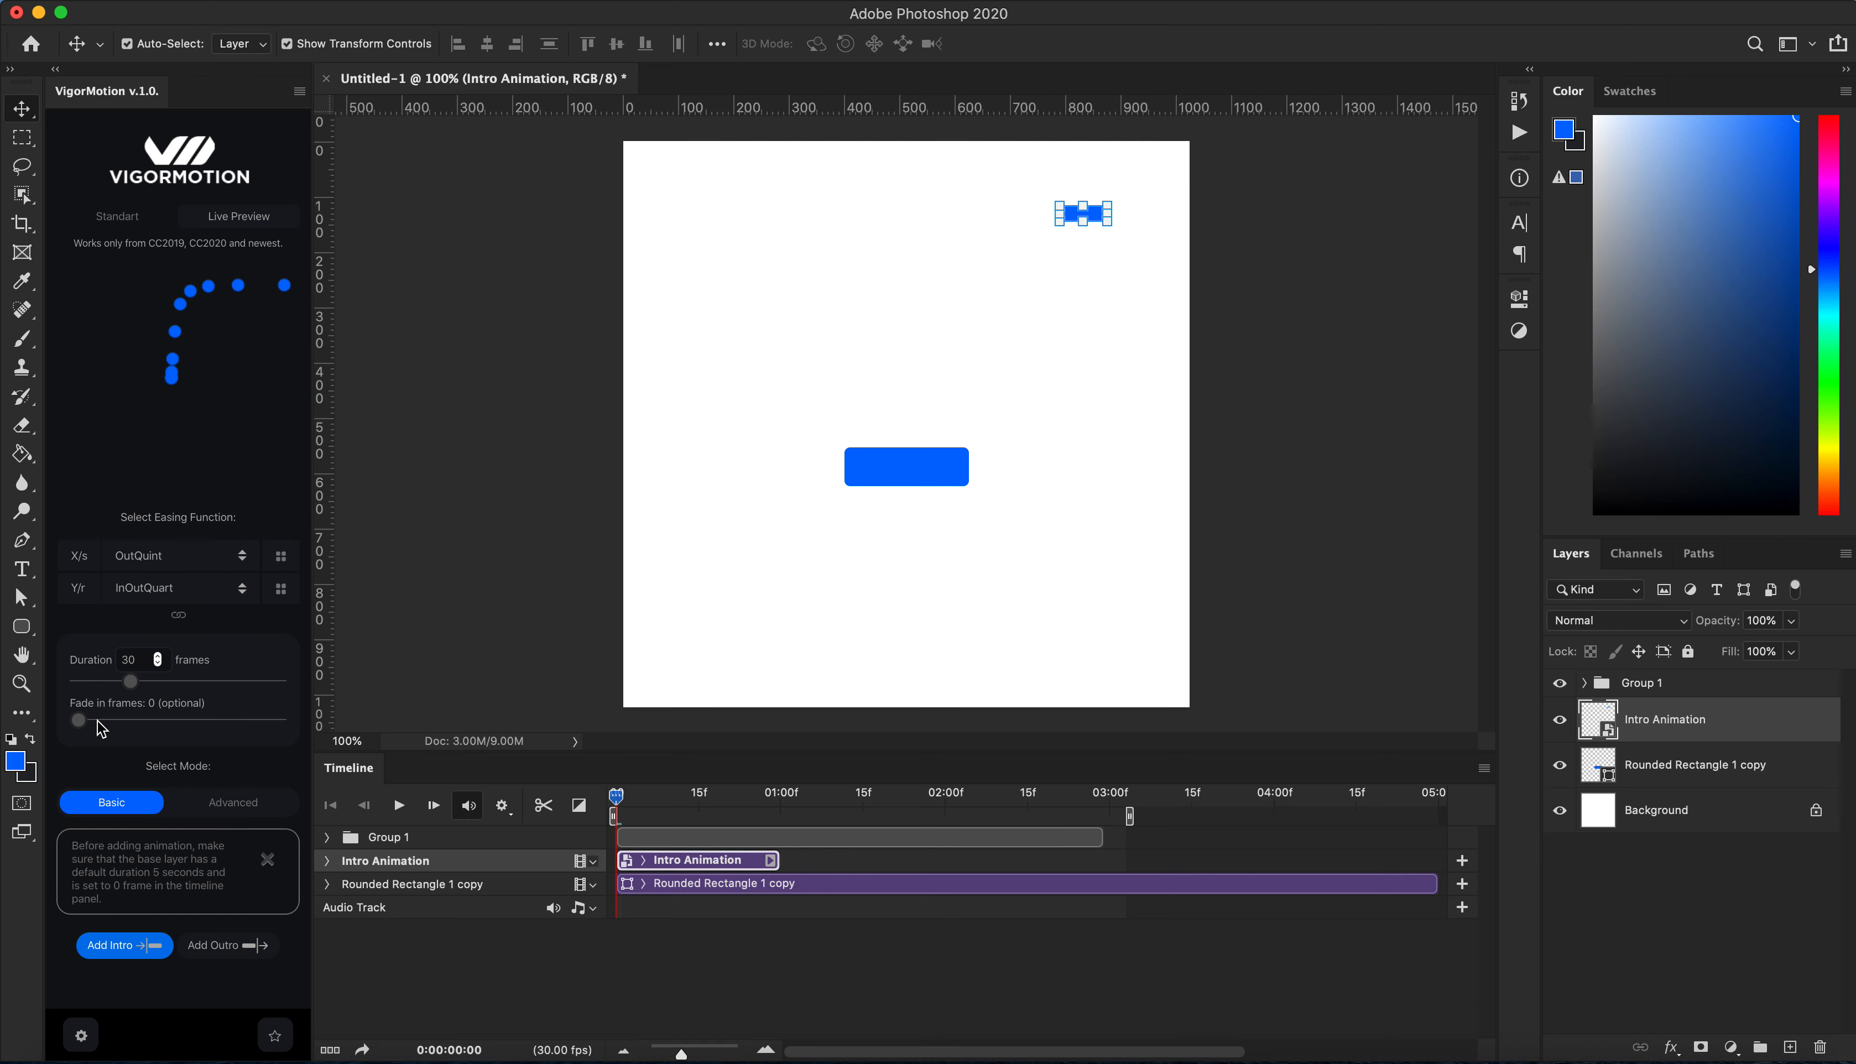
Step: Set the fade-in to 8 frames and scrub the intro
drag(78, 720, 157, 723)
drag(616, 796, 742, 789)
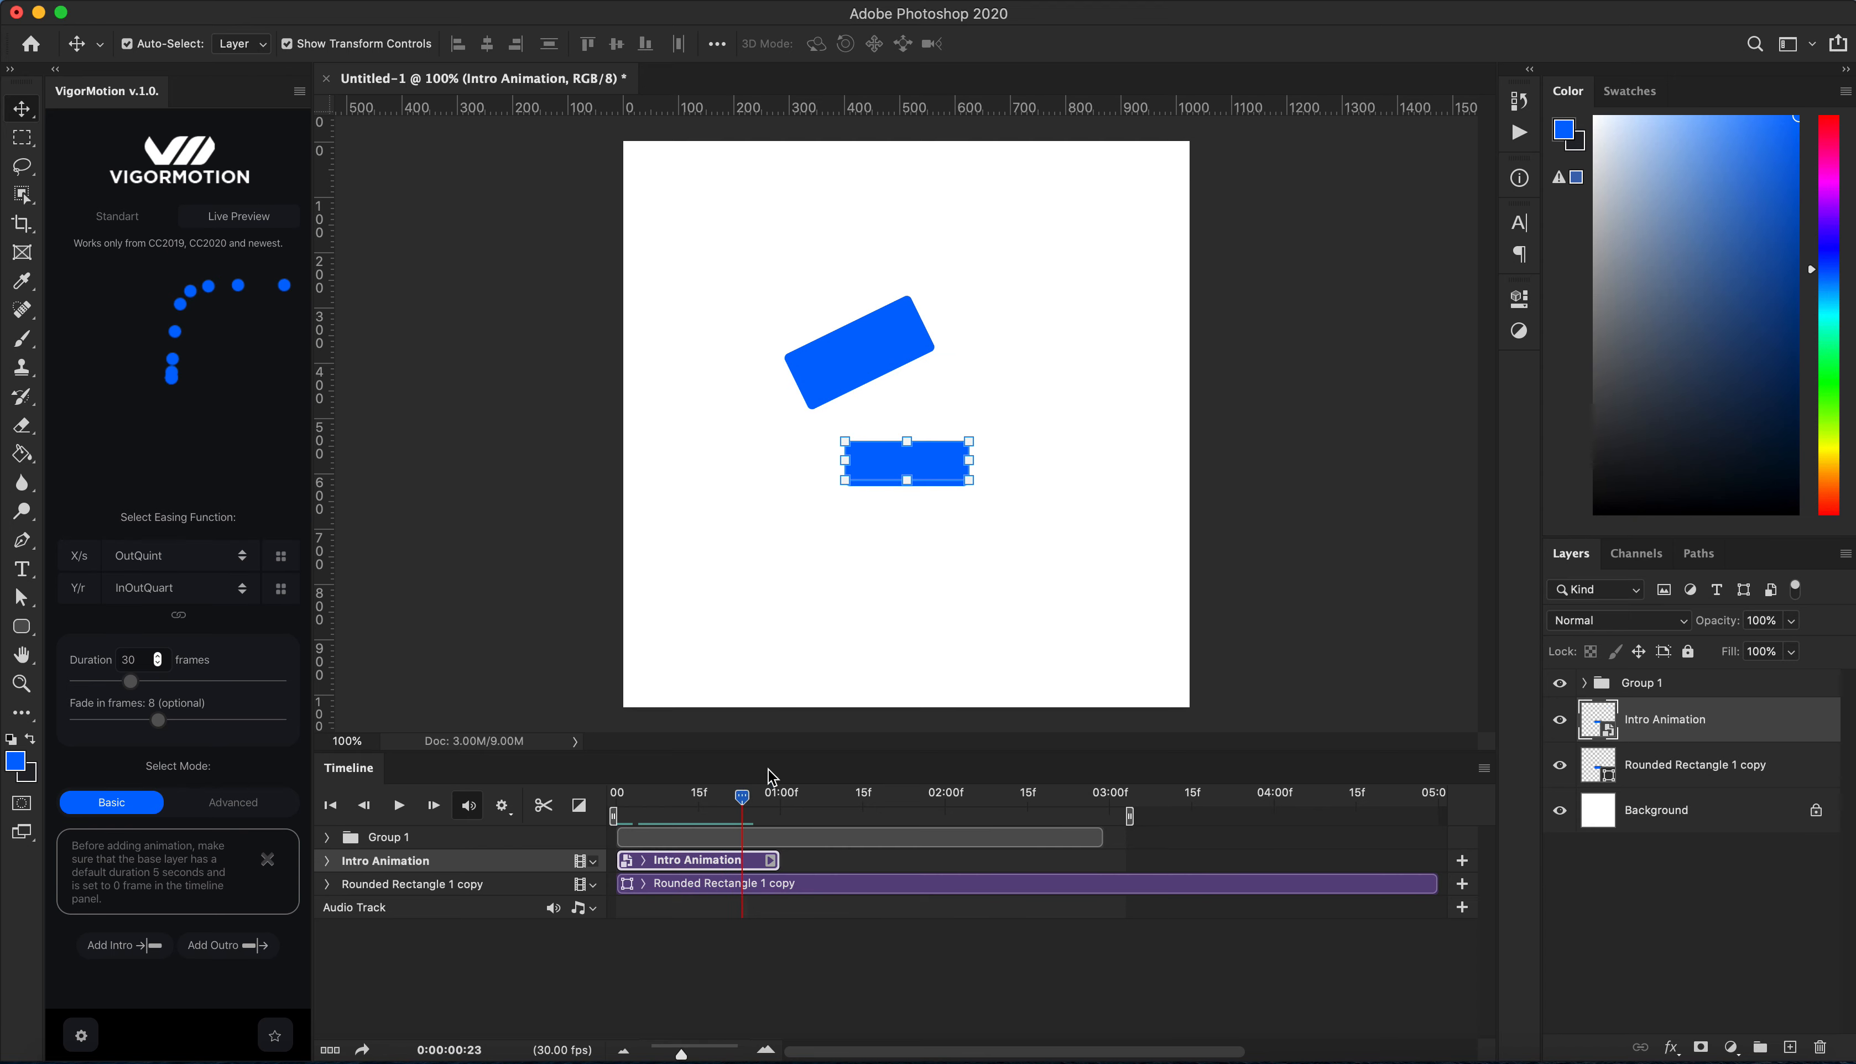
Step: Reselect the Rounded Rectangle 1 copy layer and open the X/s easing function choices
click(1718, 779)
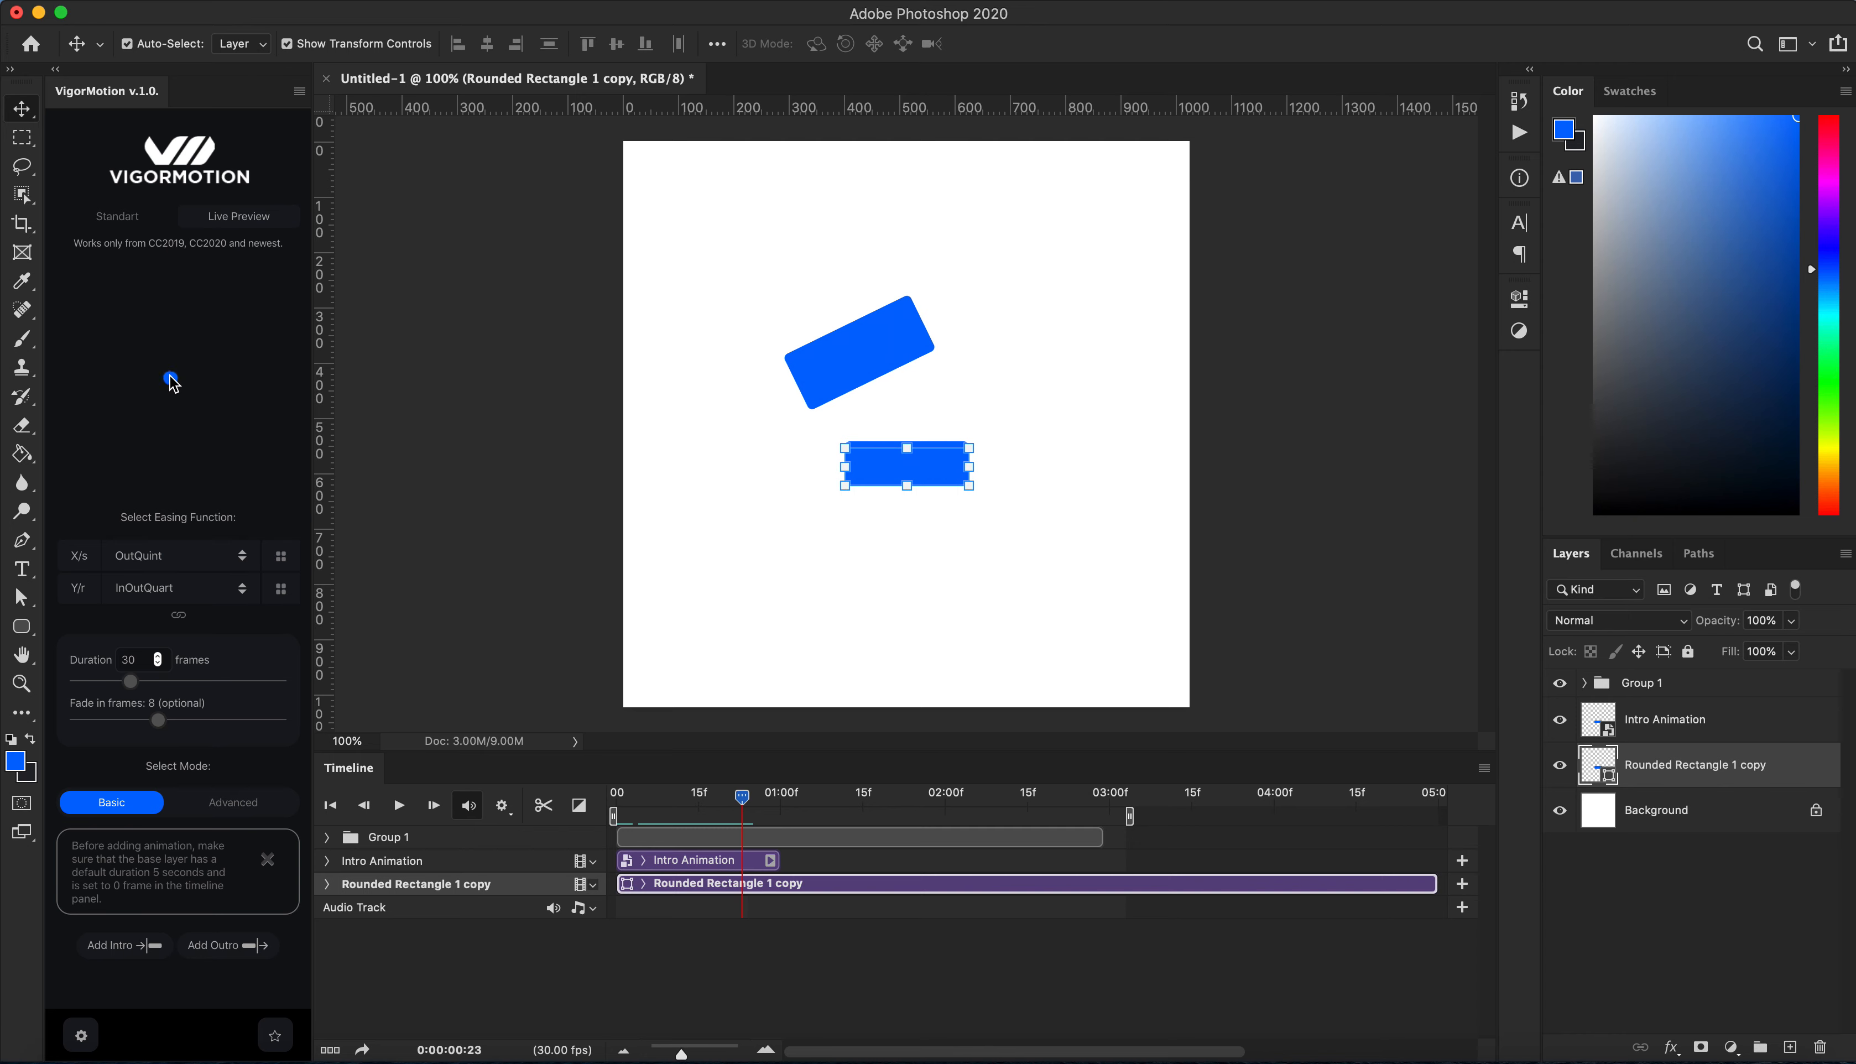
click(263, 466)
click(175, 562)
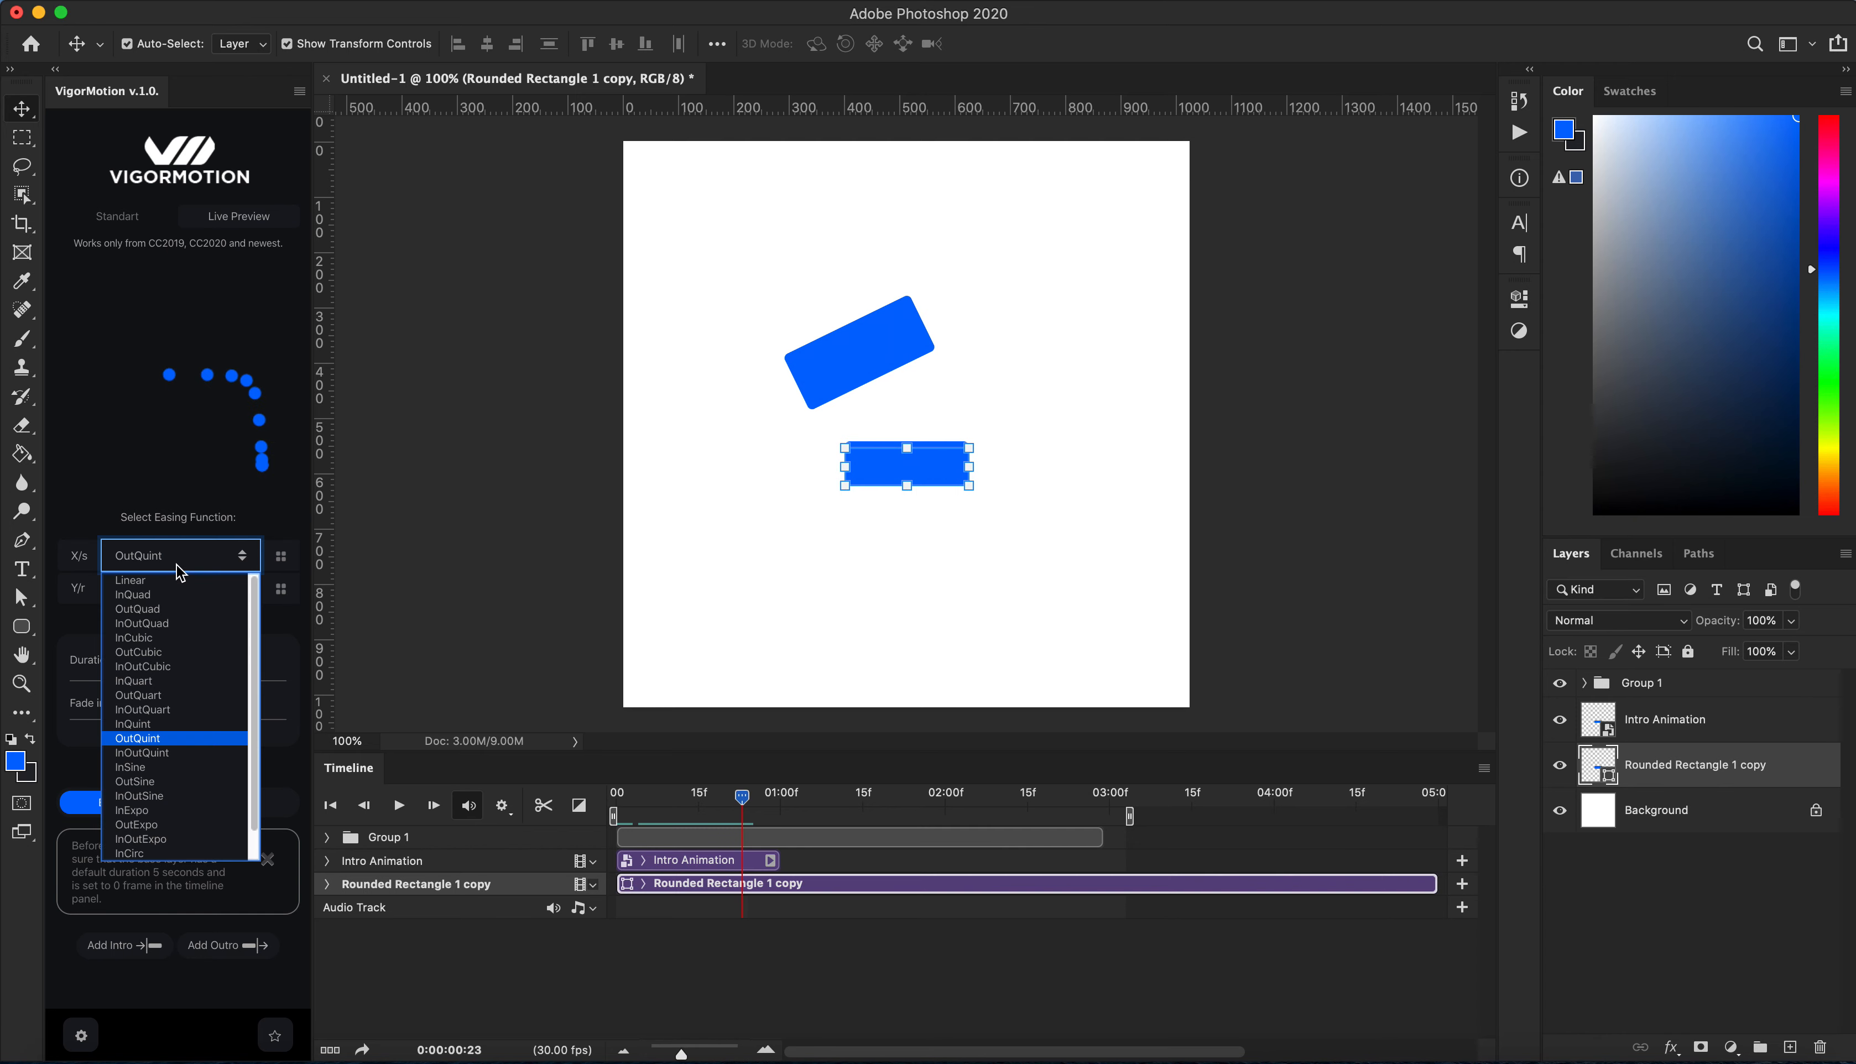